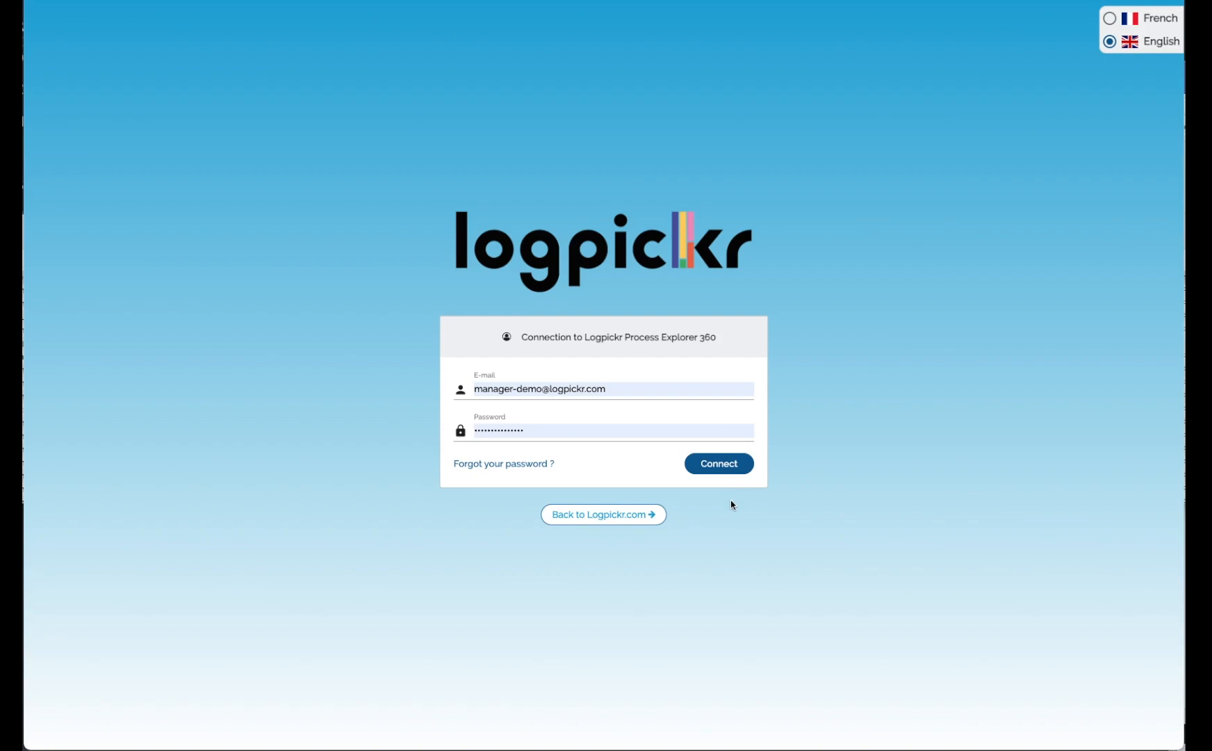
Sign in with the prefilled account and open the Home loan project.
click(728, 468)
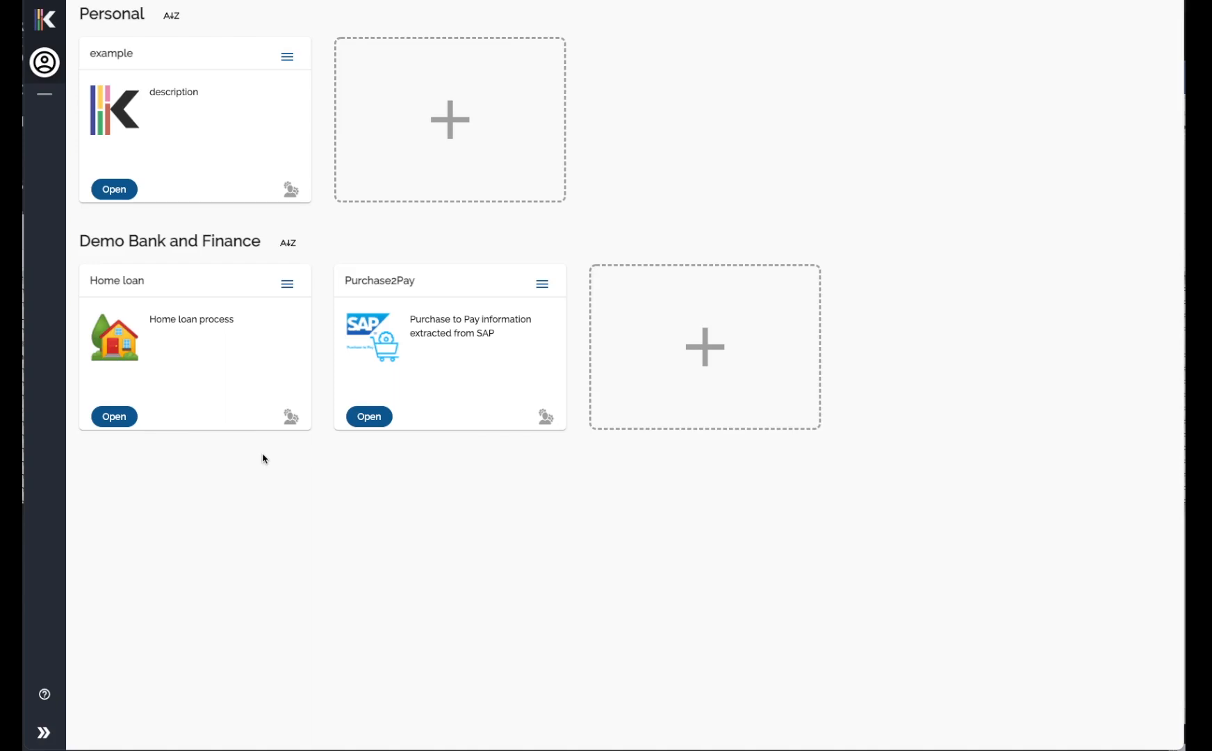
click(119, 419)
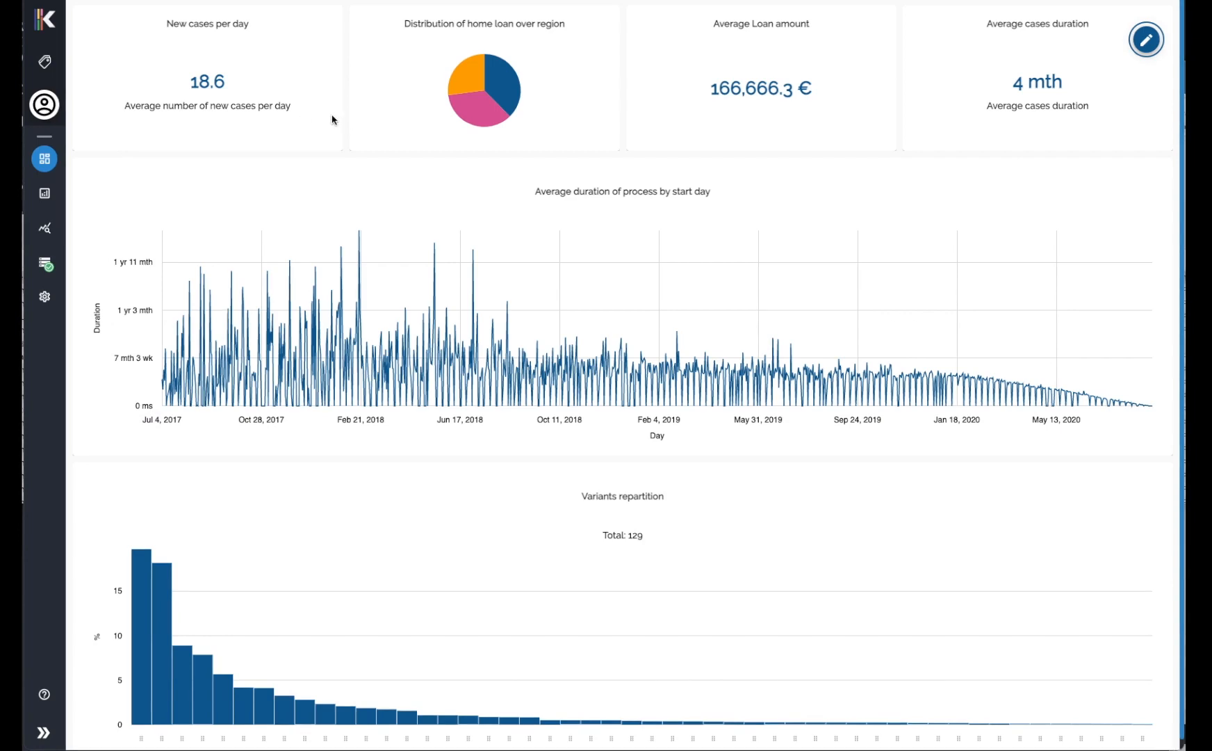
In dashboard modification mode, move the Average Loan amount tile first and New cases per day third.
click(1146, 43)
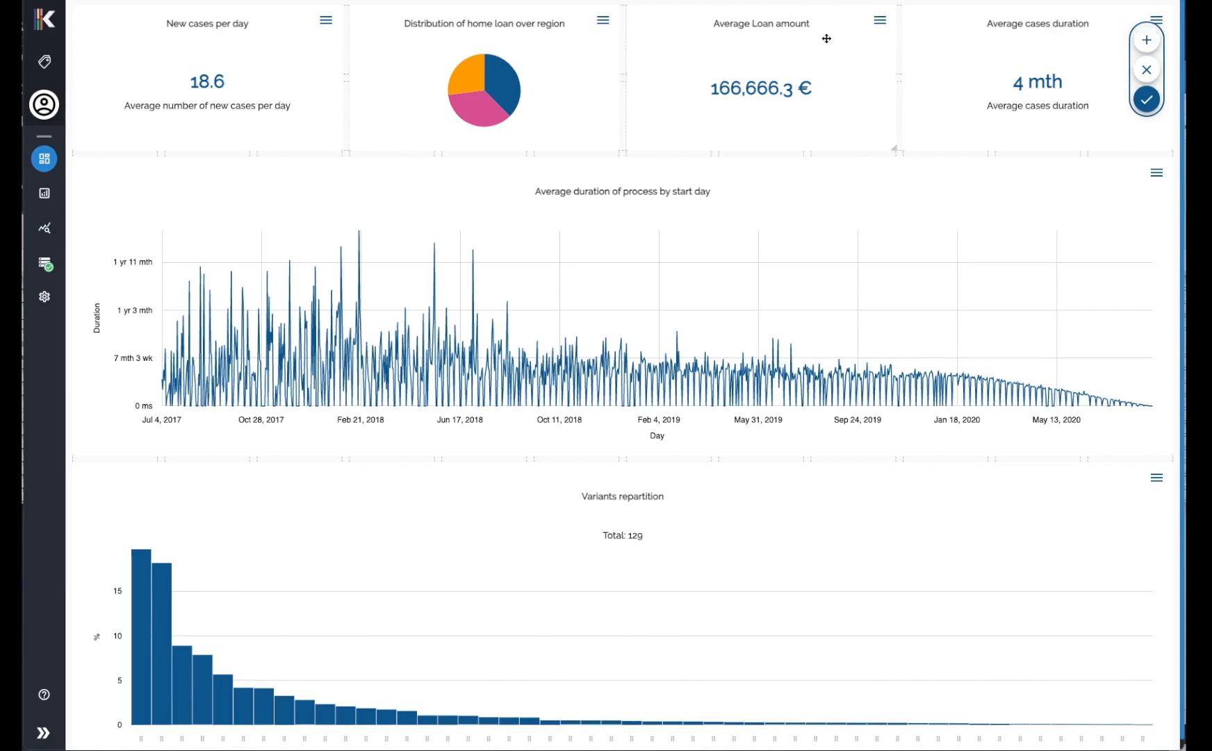
drag(743, 23, 215, 10)
drag(251, 175, 793, 39)
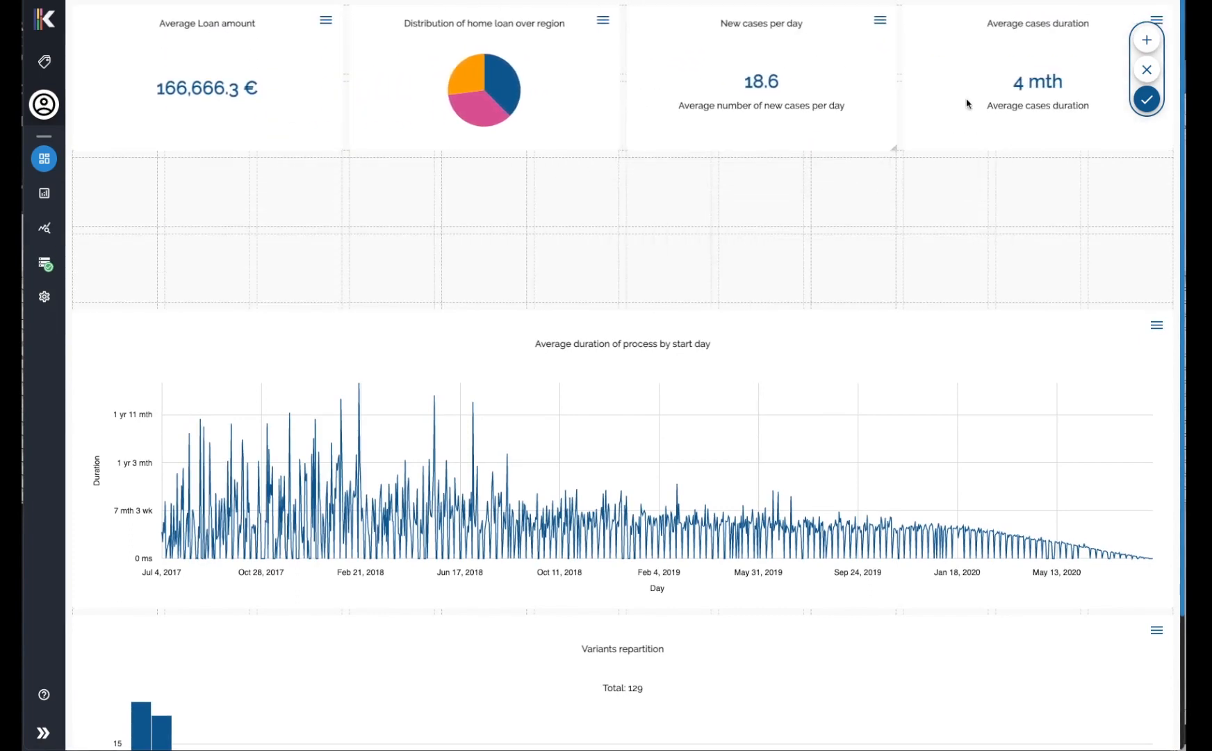
Browse the data options offered for adding a new dashboard item and leave modification mode.
click(1147, 39)
click(149, 103)
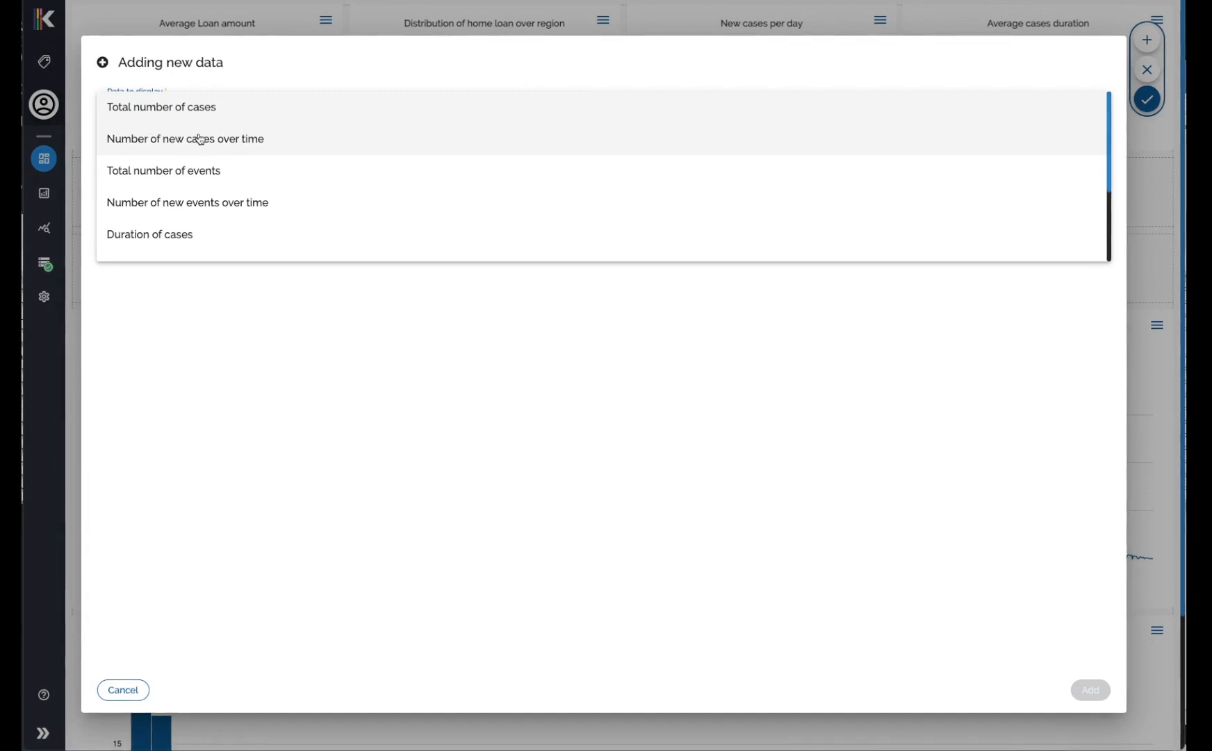
scroll(205, 186, down, 1)
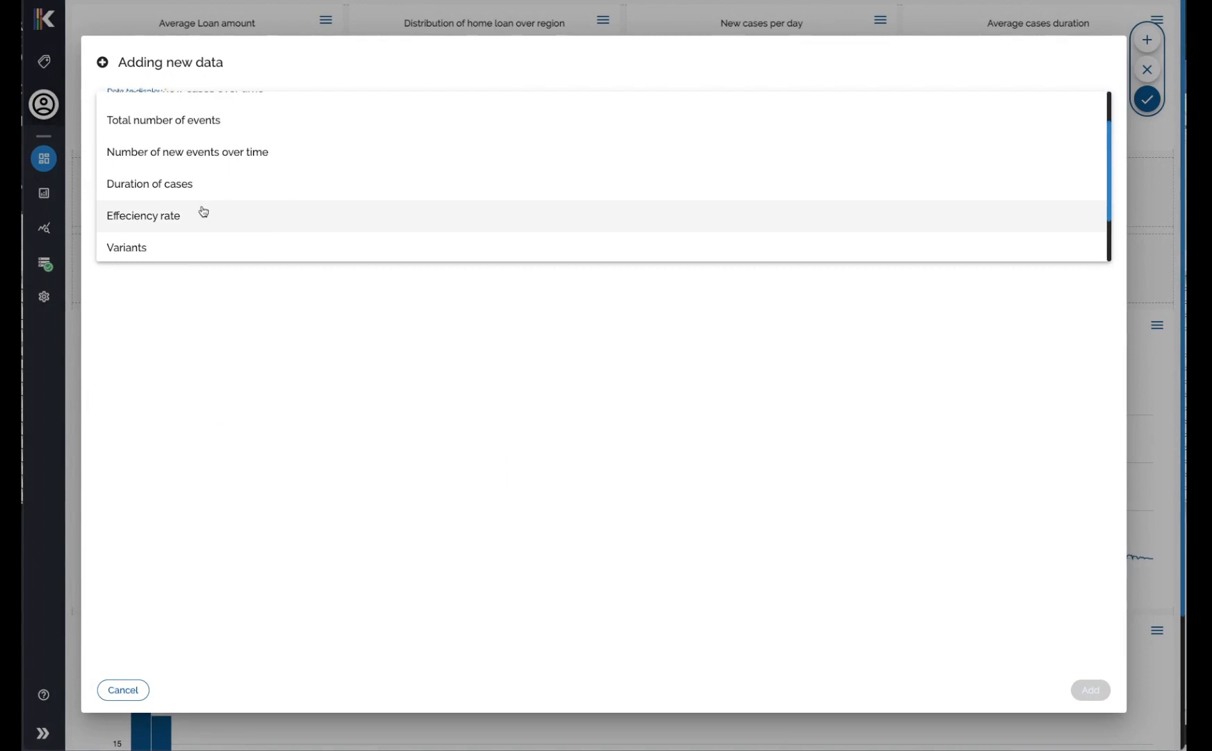
scroll(211, 246, down, 1)
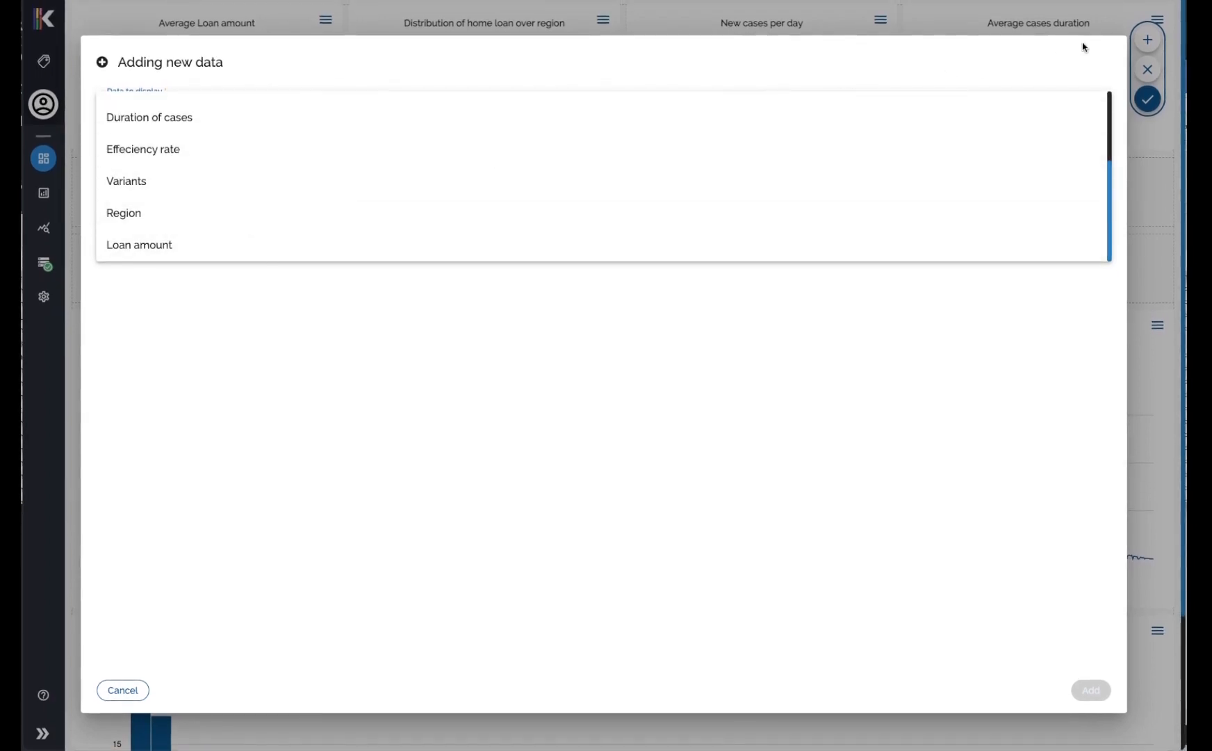
click(1152, 134)
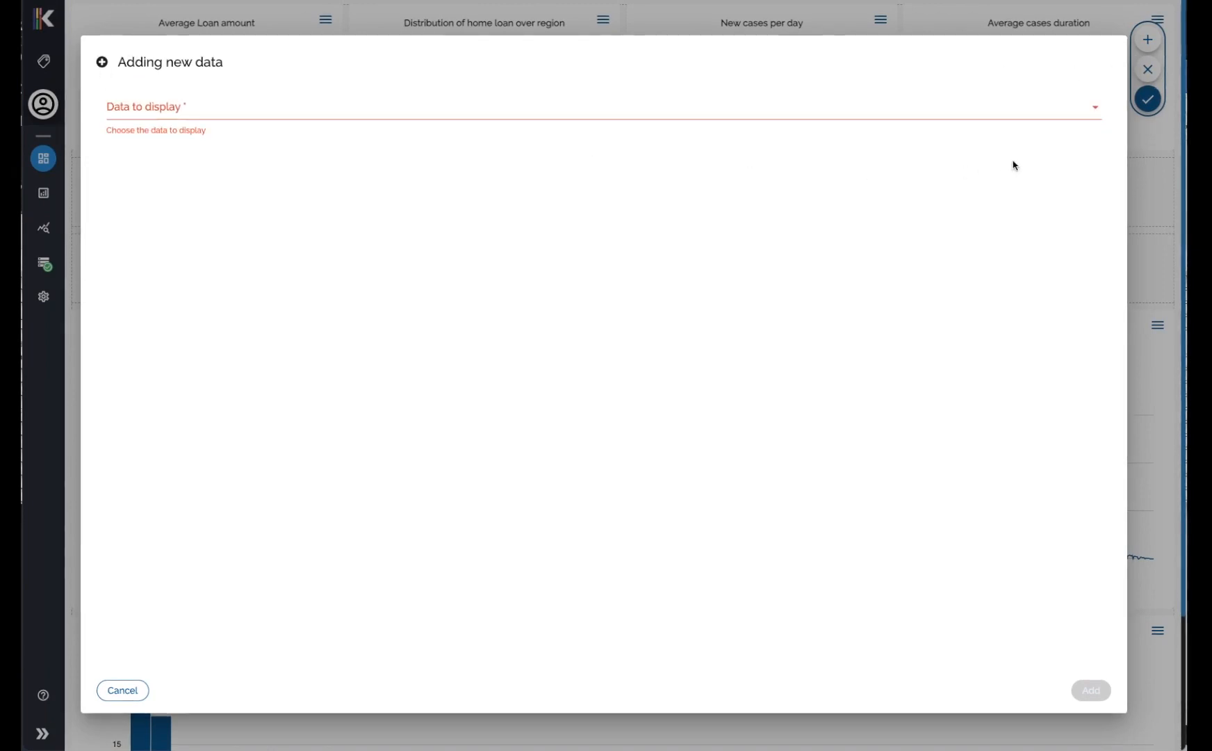
click(1149, 139)
click(1157, 93)
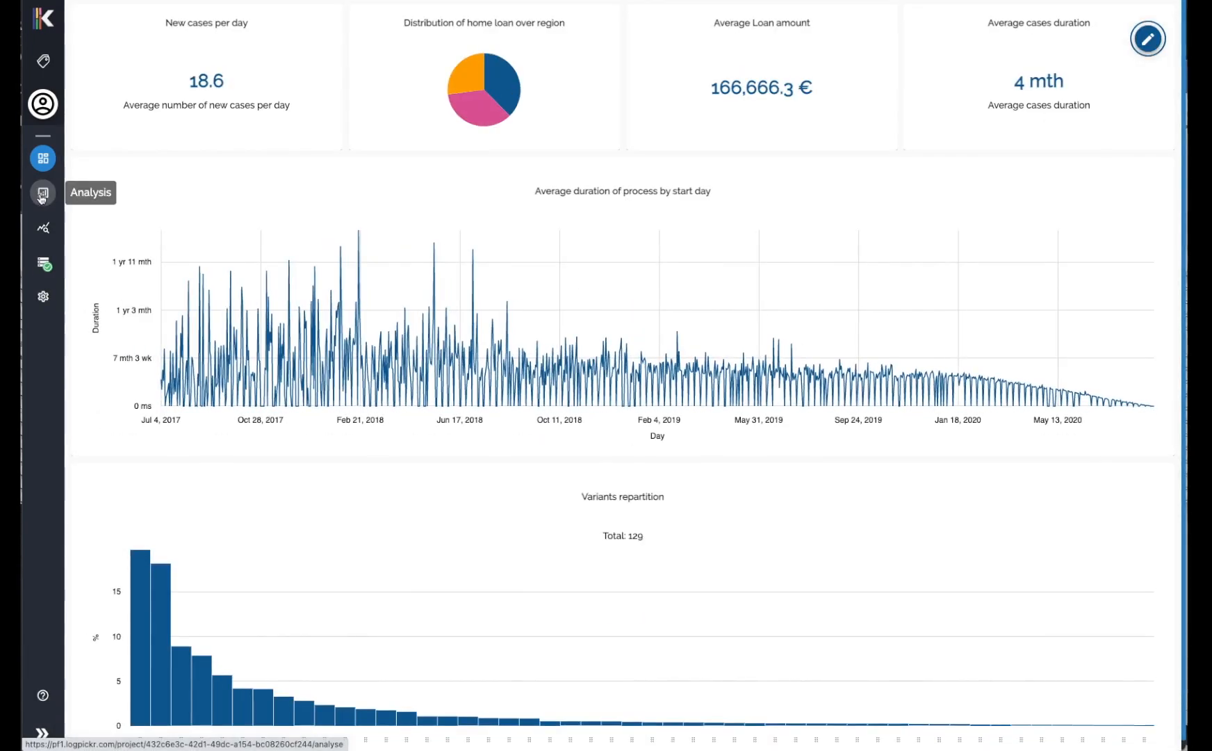
Open the process analysis map and raise the displayed tasks and links to 100%.
click(42, 195)
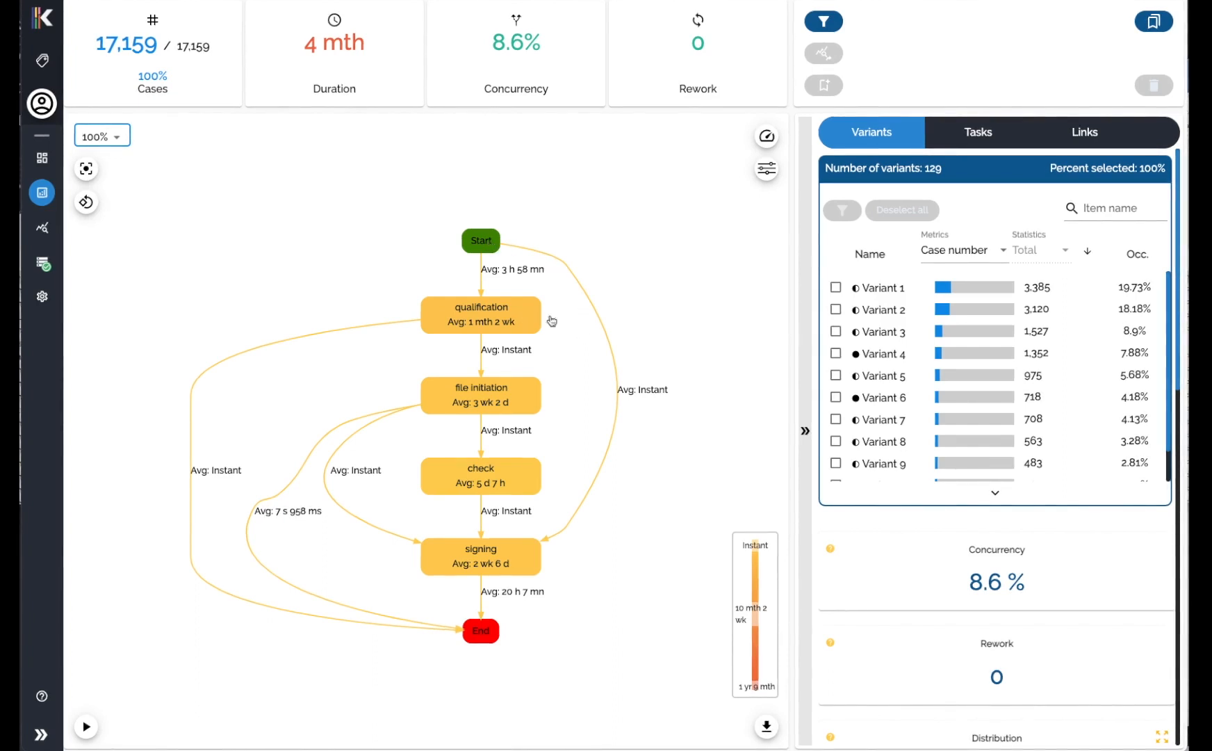
click(766, 169)
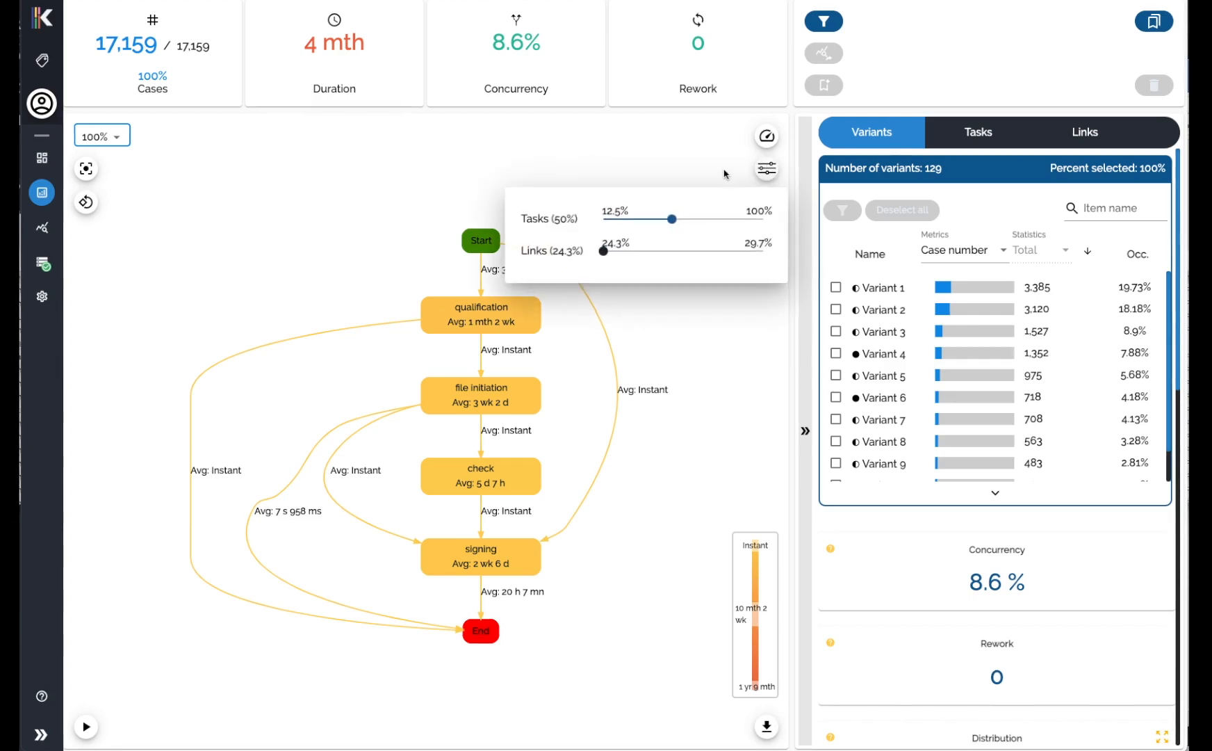
click(764, 171)
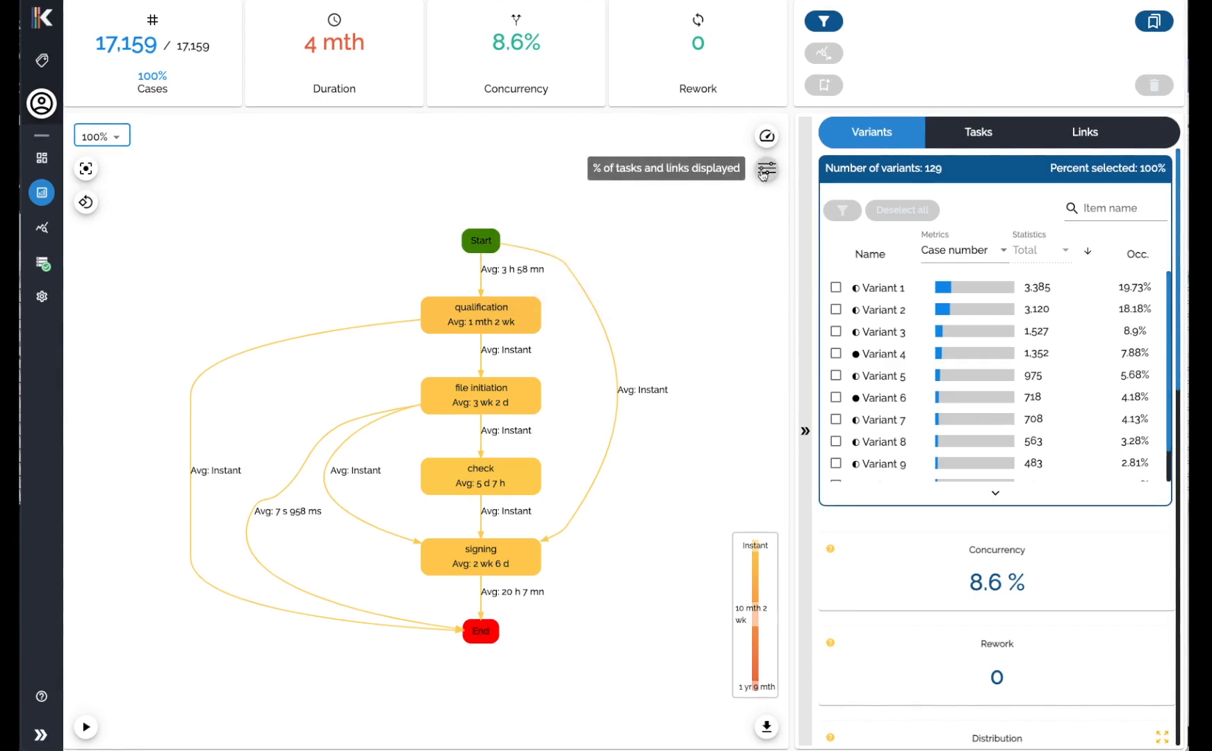
click(764, 171)
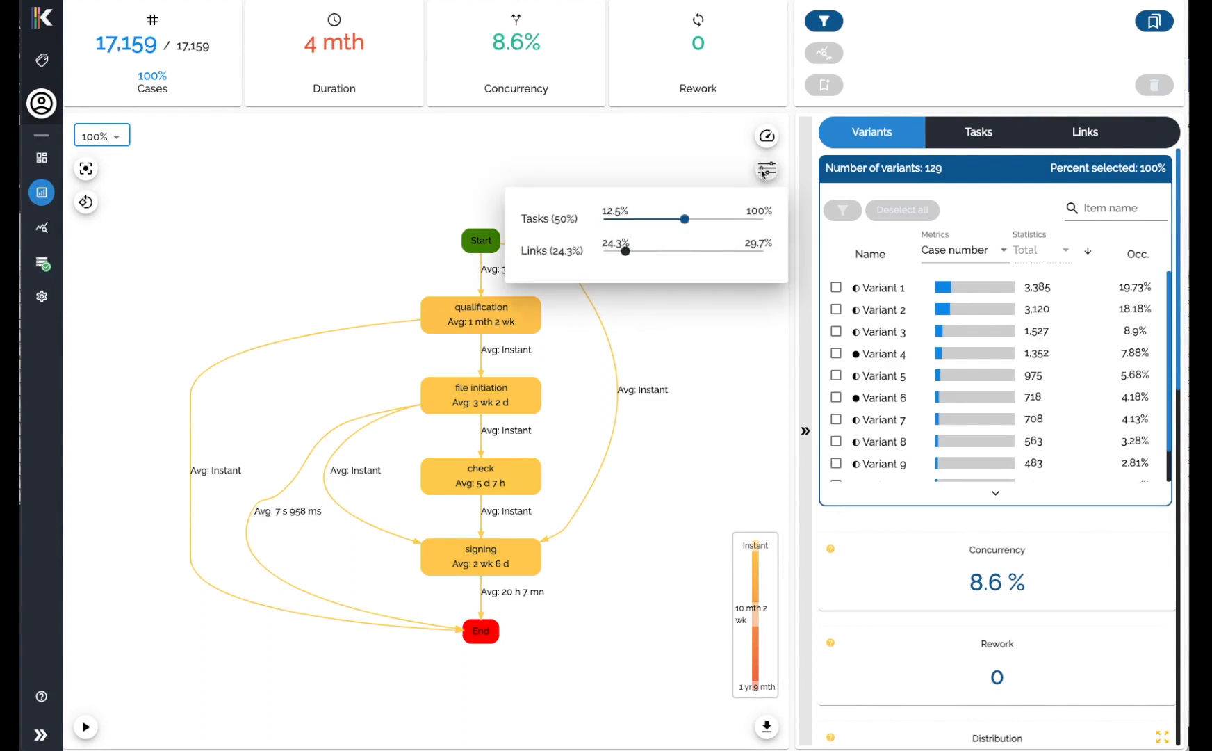
drag(671, 218, 763, 219)
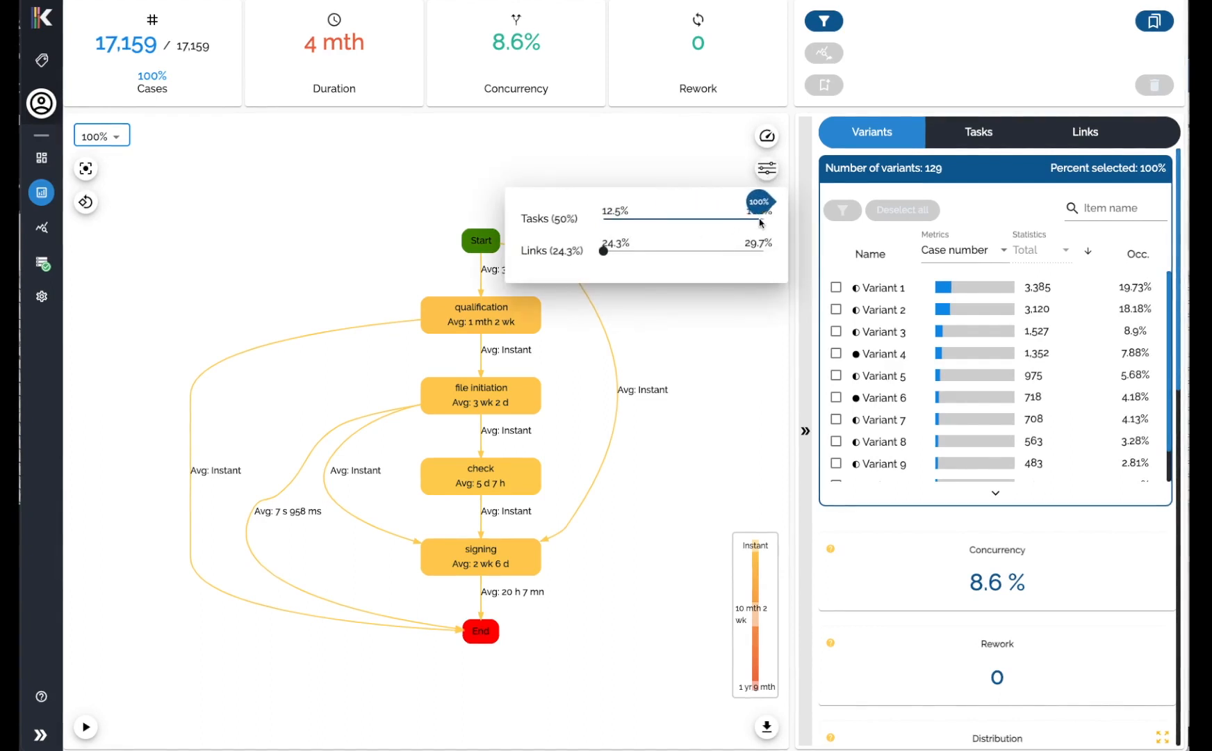
drag(603, 251, 763, 251)
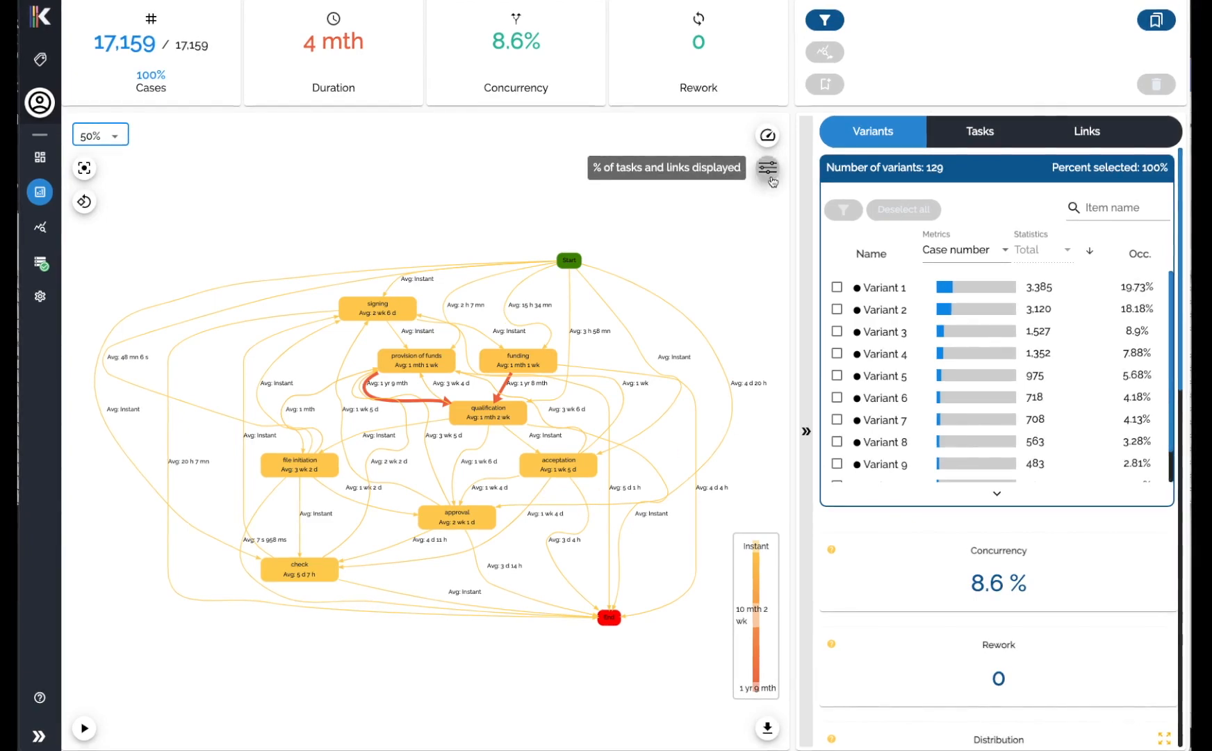
Reduce the displayed tasks on the process map to 62.5%.
click(769, 170)
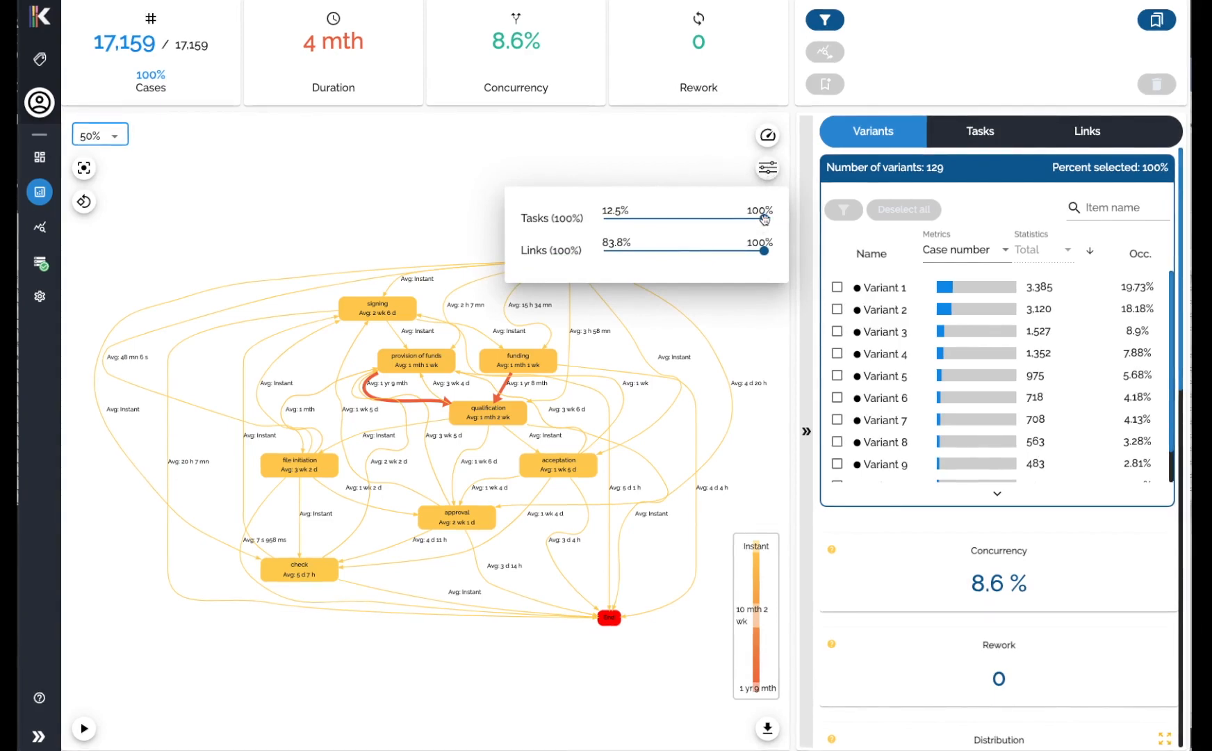
drag(764, 220, 693, 219)
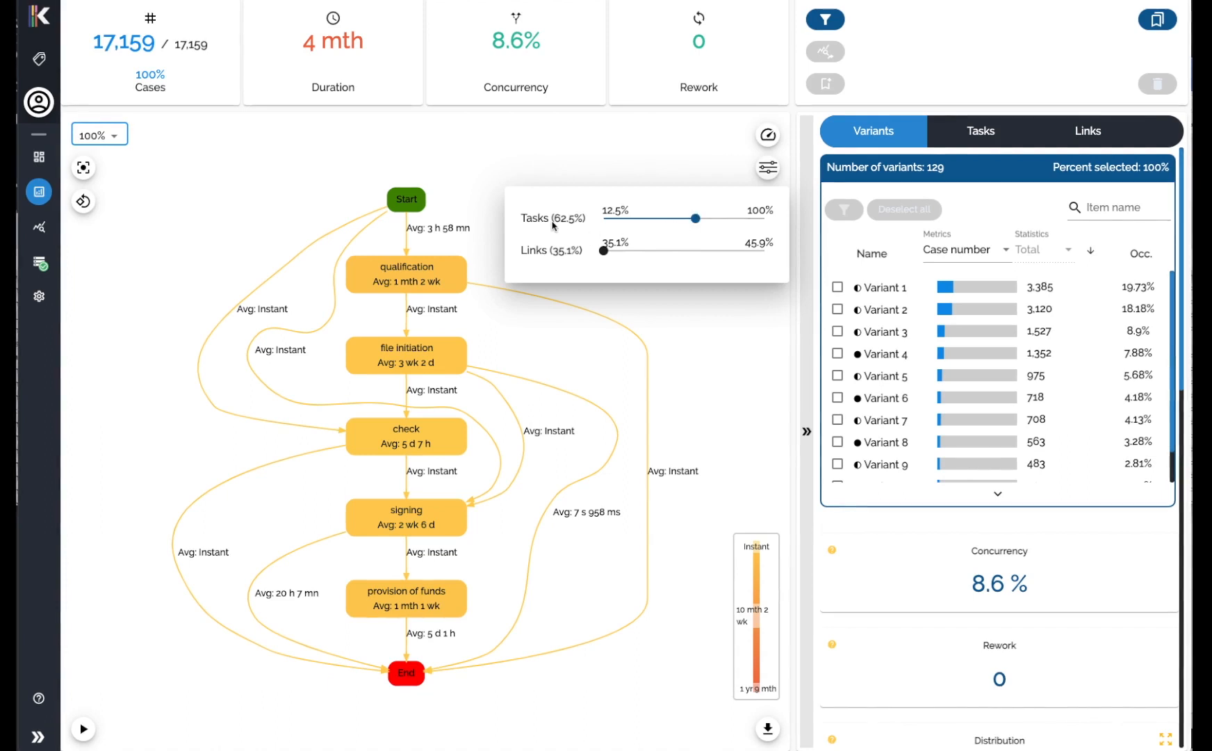
click(592, 176)
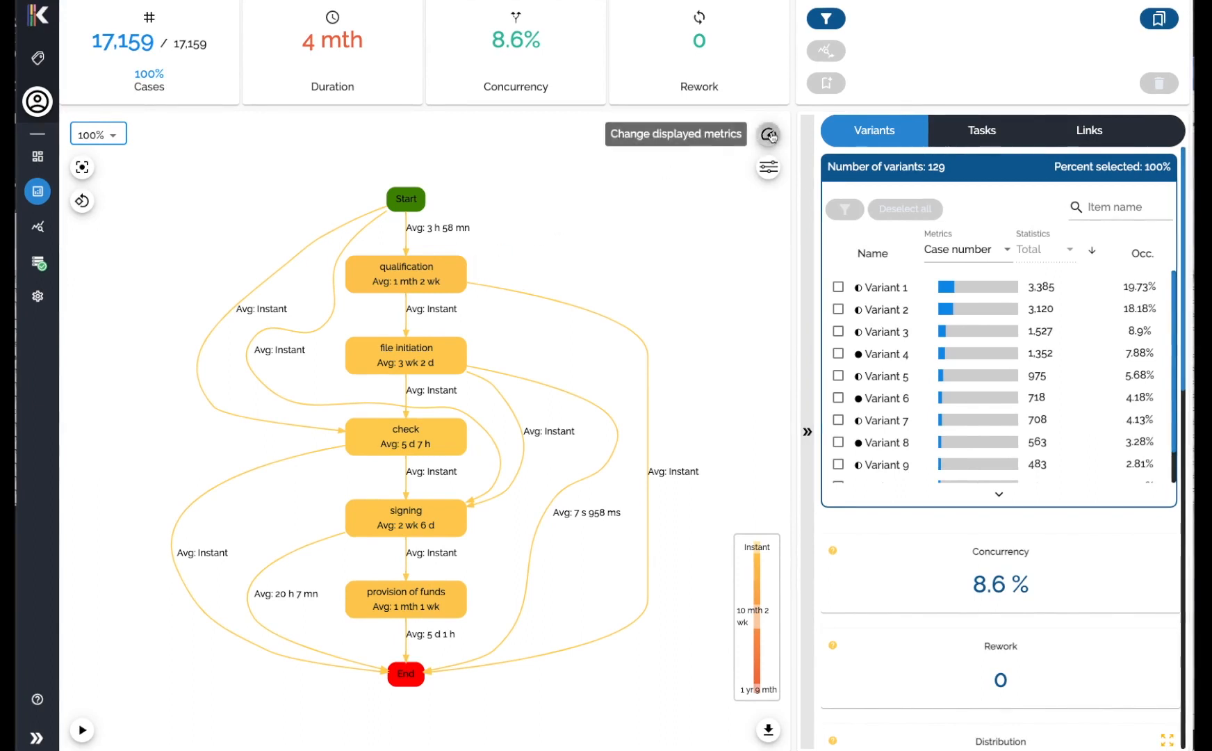
Open the displayed-metrics settings and review the view metric options, keeping Duration.
click(768, 167)
click(539, 198)
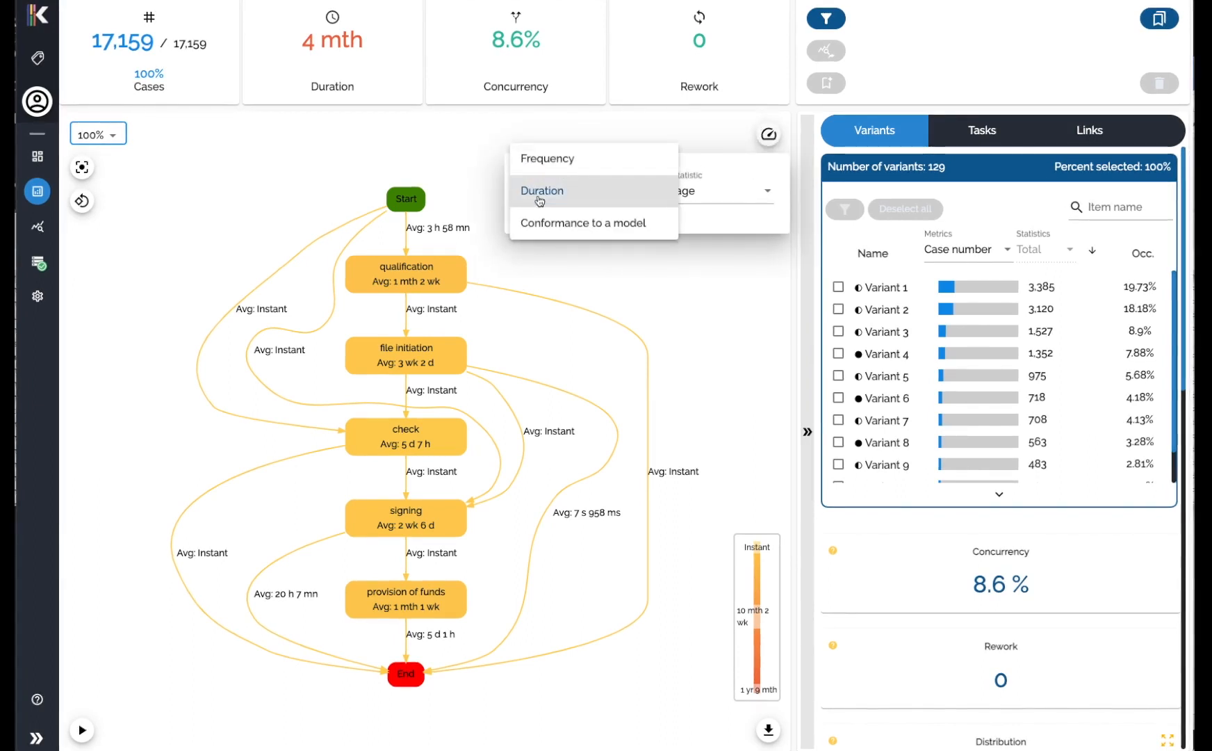
click(539, 198)
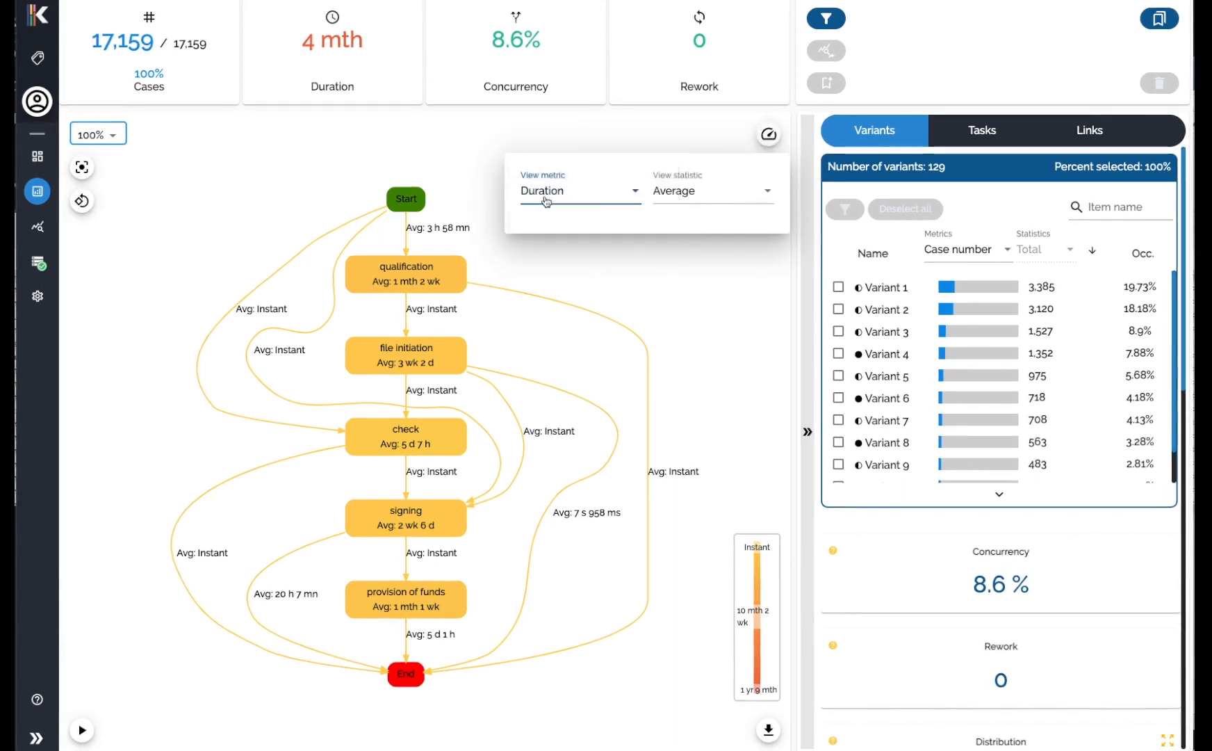
click(705, 270)
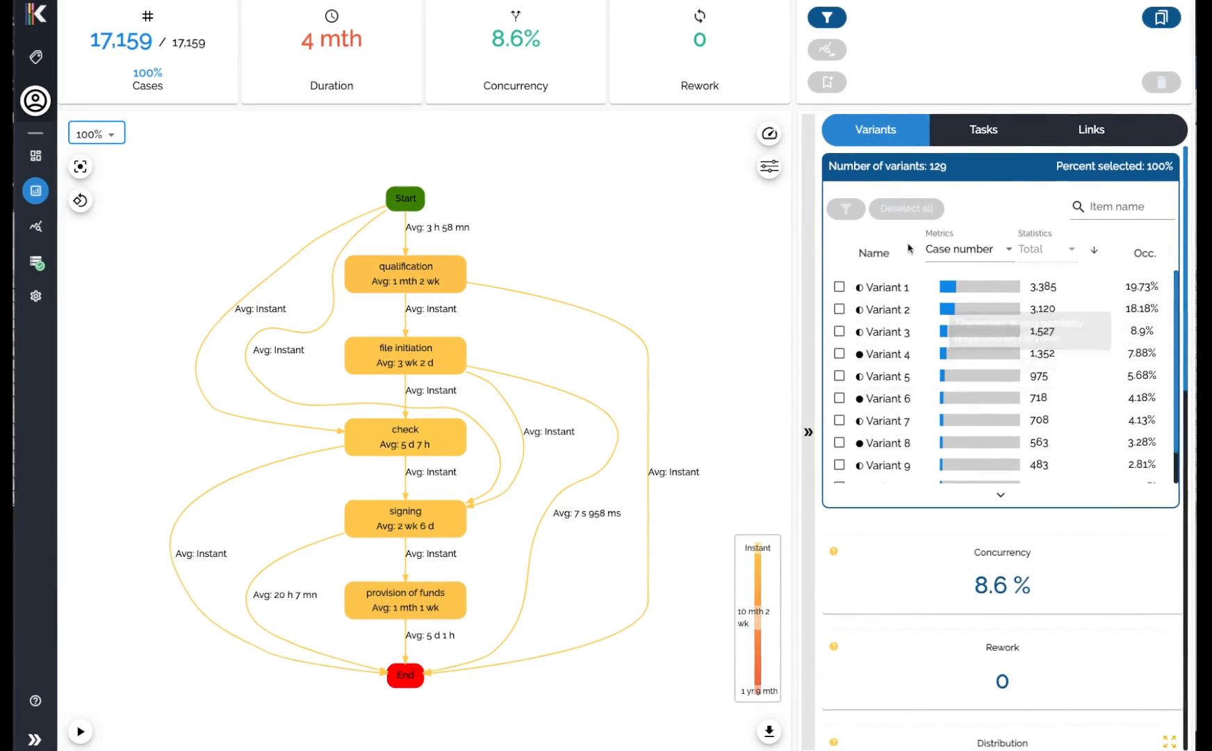
Show the Total duration statistic on the process map.
click(770, 134)
click(670, 202)
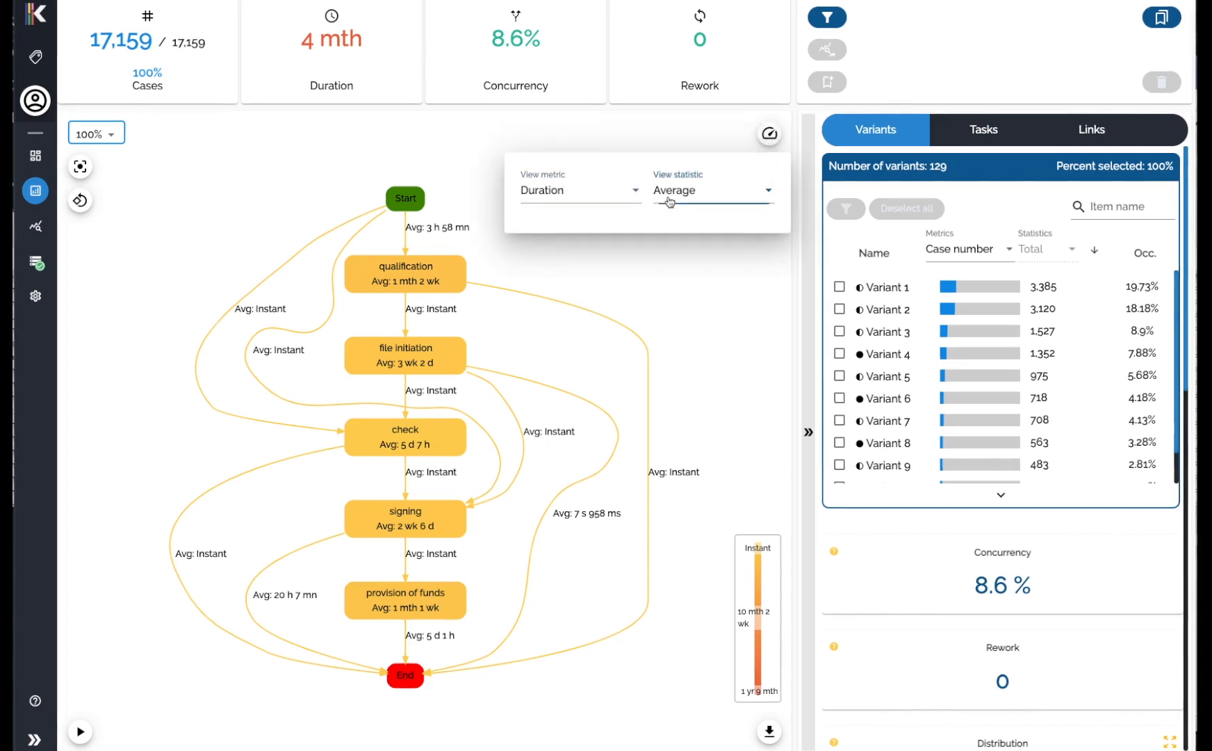
click(664, 96)
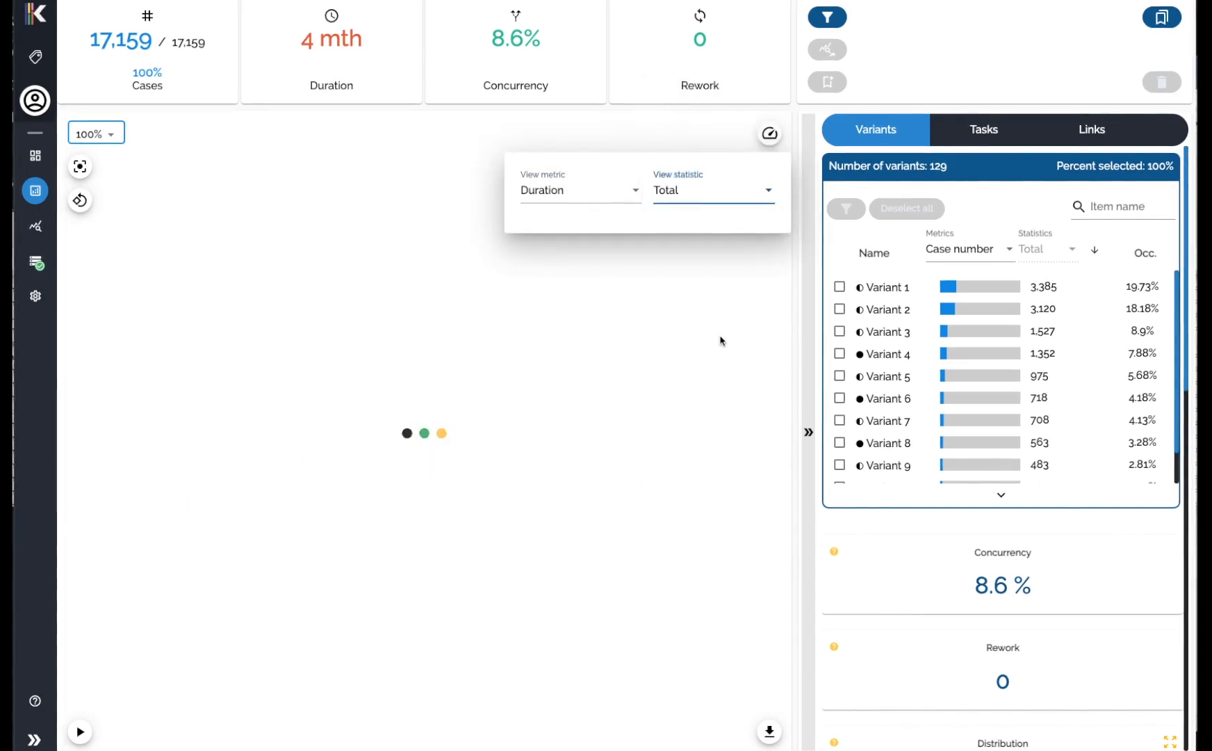
click(695, 307)
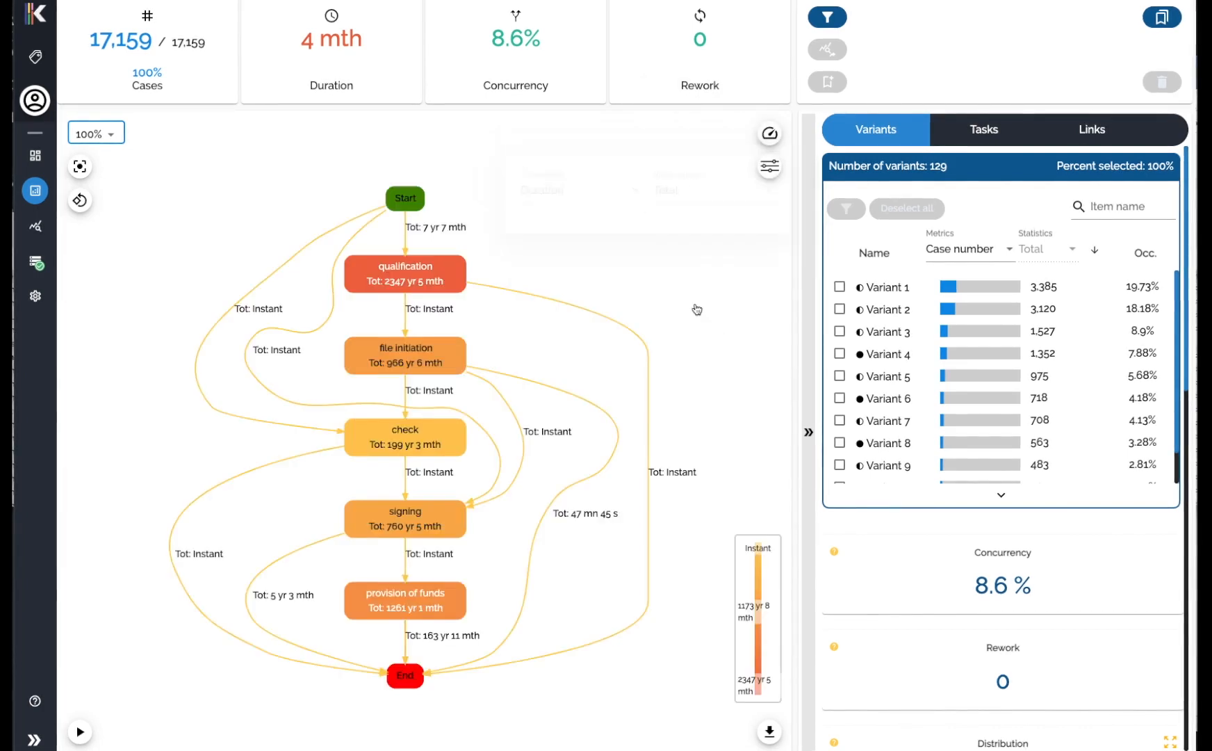
Display the Frequency metric as Percent on the process map.
click(770, 134)
click(587, 193)
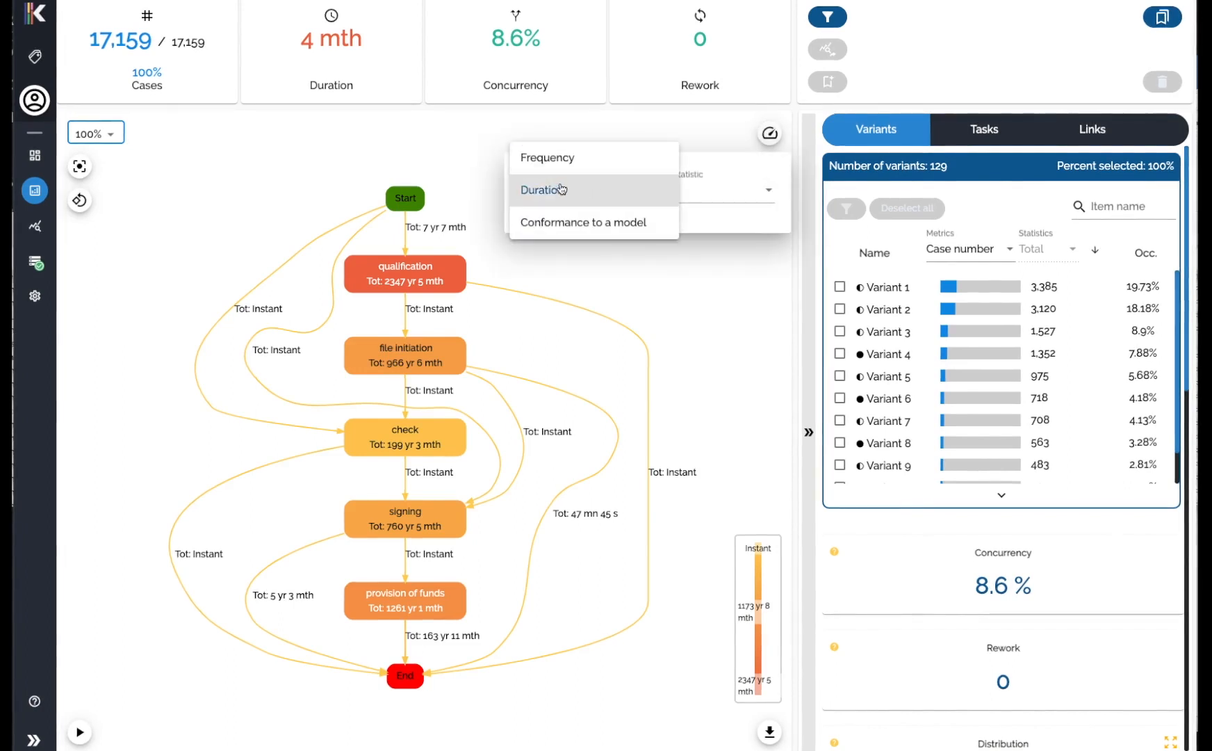
click(560, 160)
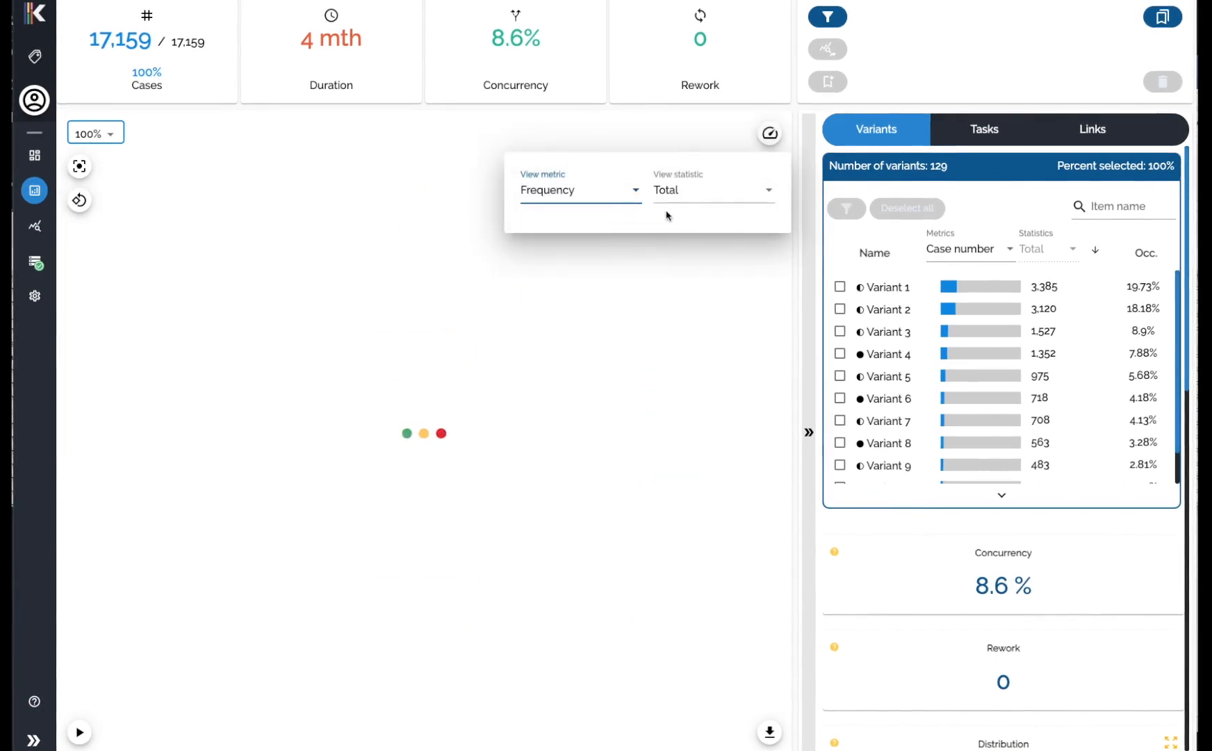
click(679, 197)
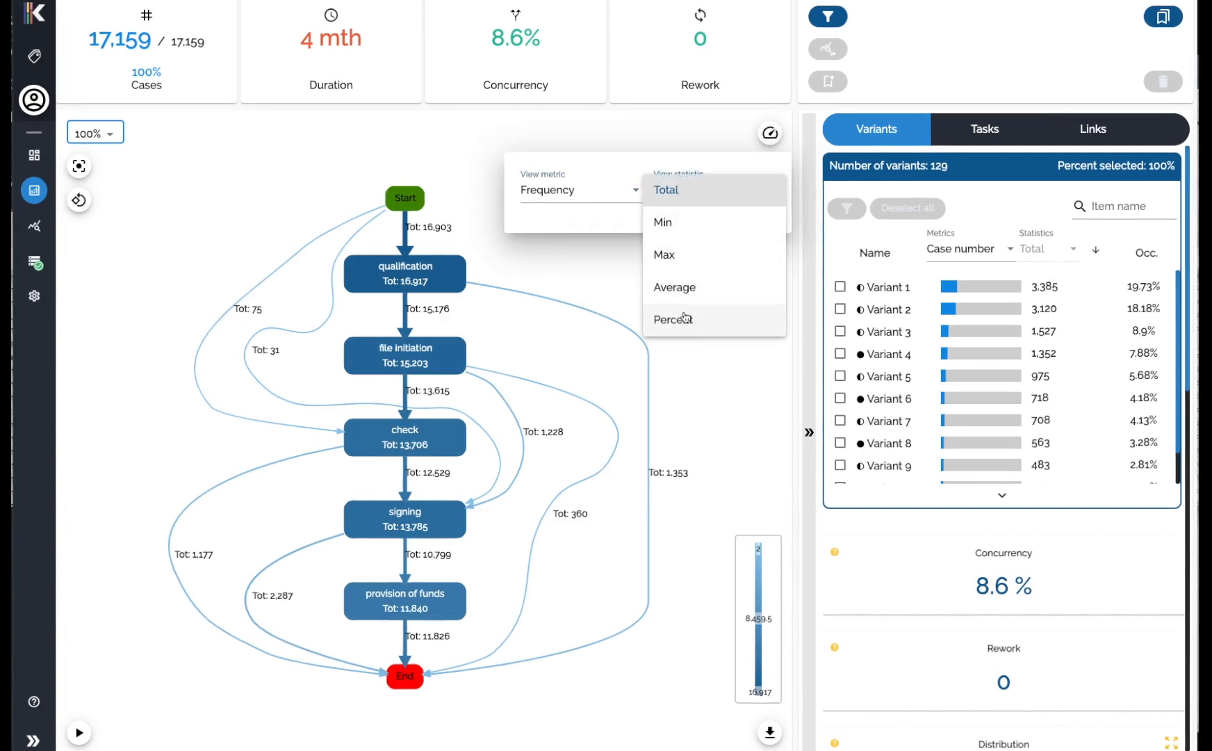
click(685, 318)
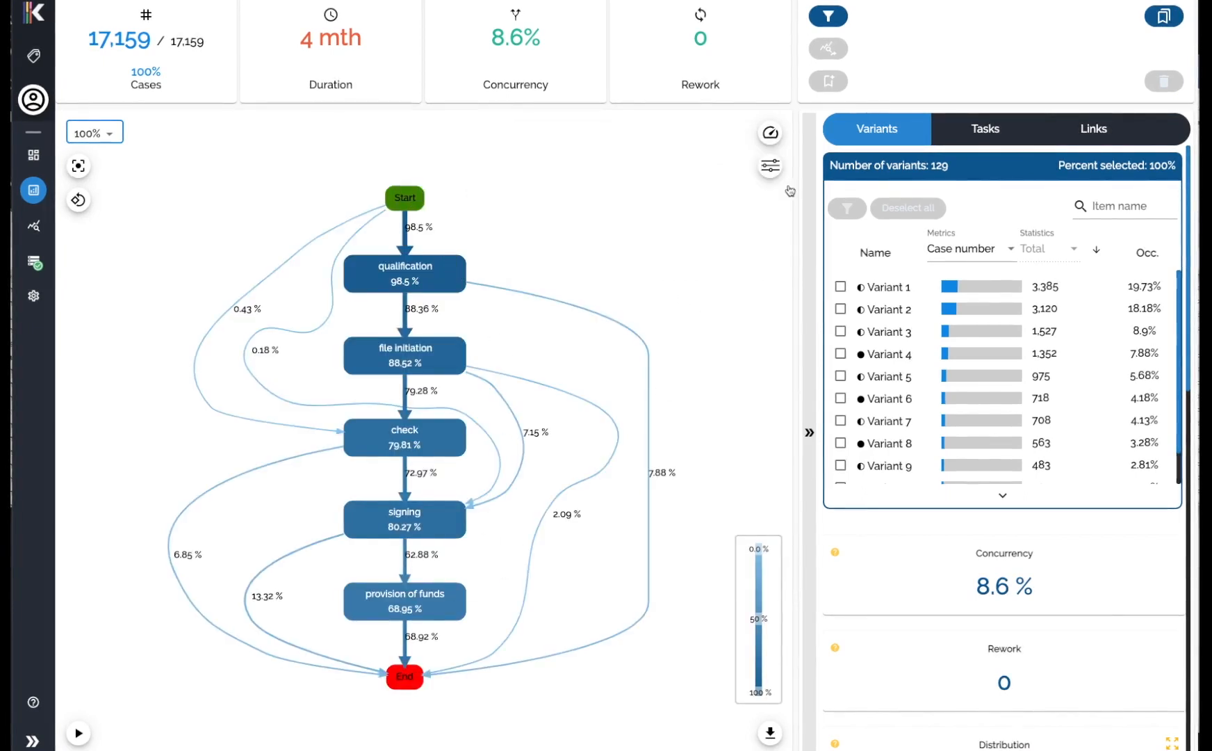
Switch the frequency statistic to Average.
click(771, 132)
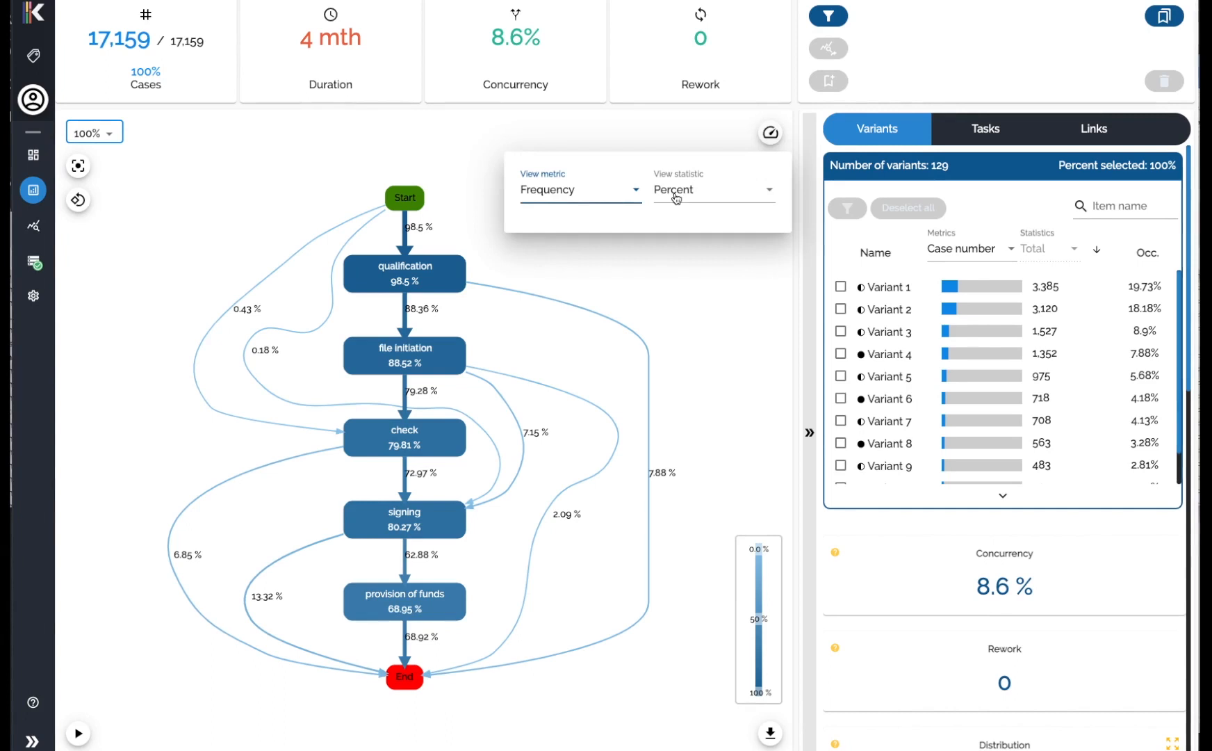
click(675, 198)
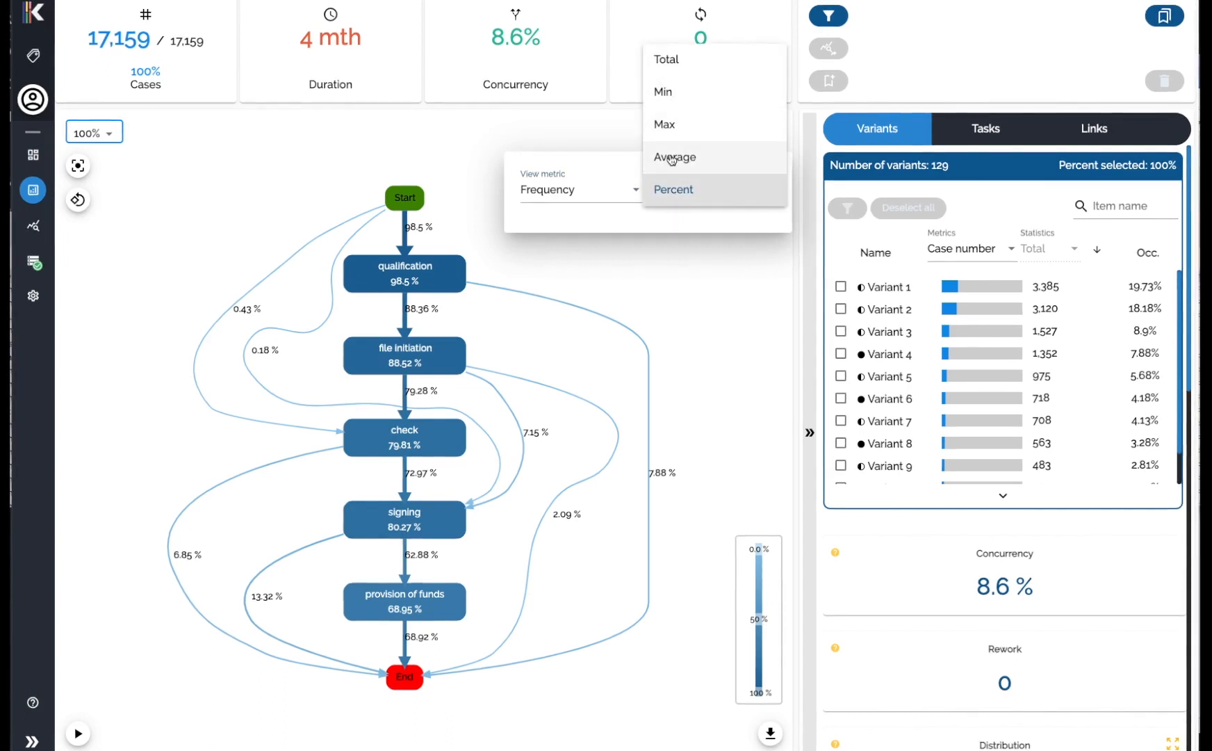
click(671, 156)
click(716, 284)
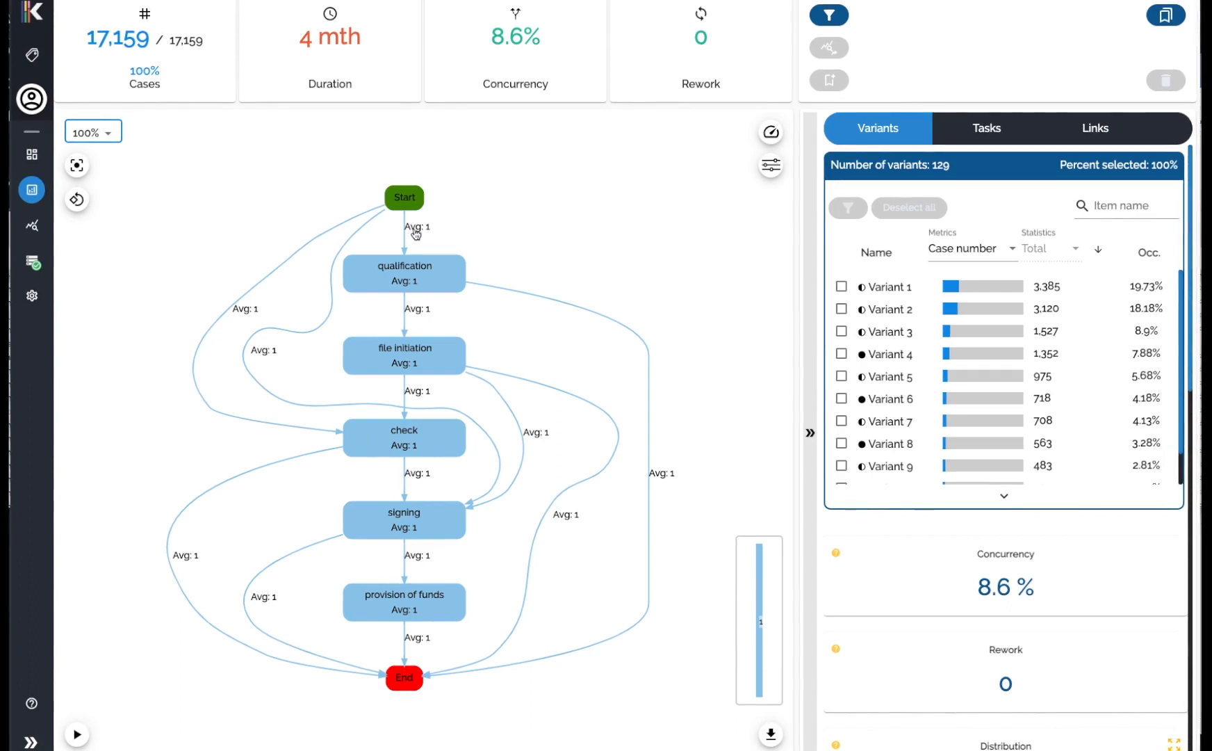
Set the displayed metric to Duration with the Average statistic.
click(772, 134)
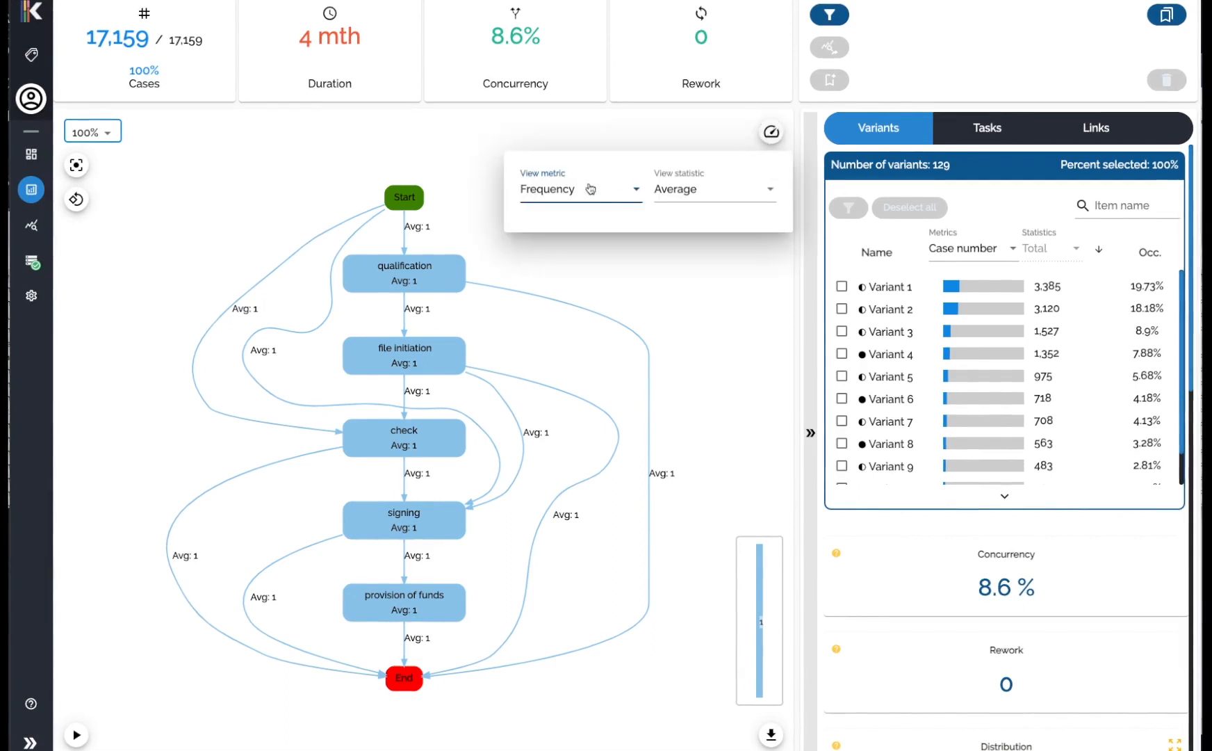
click(556, 197)
click(554, 224)
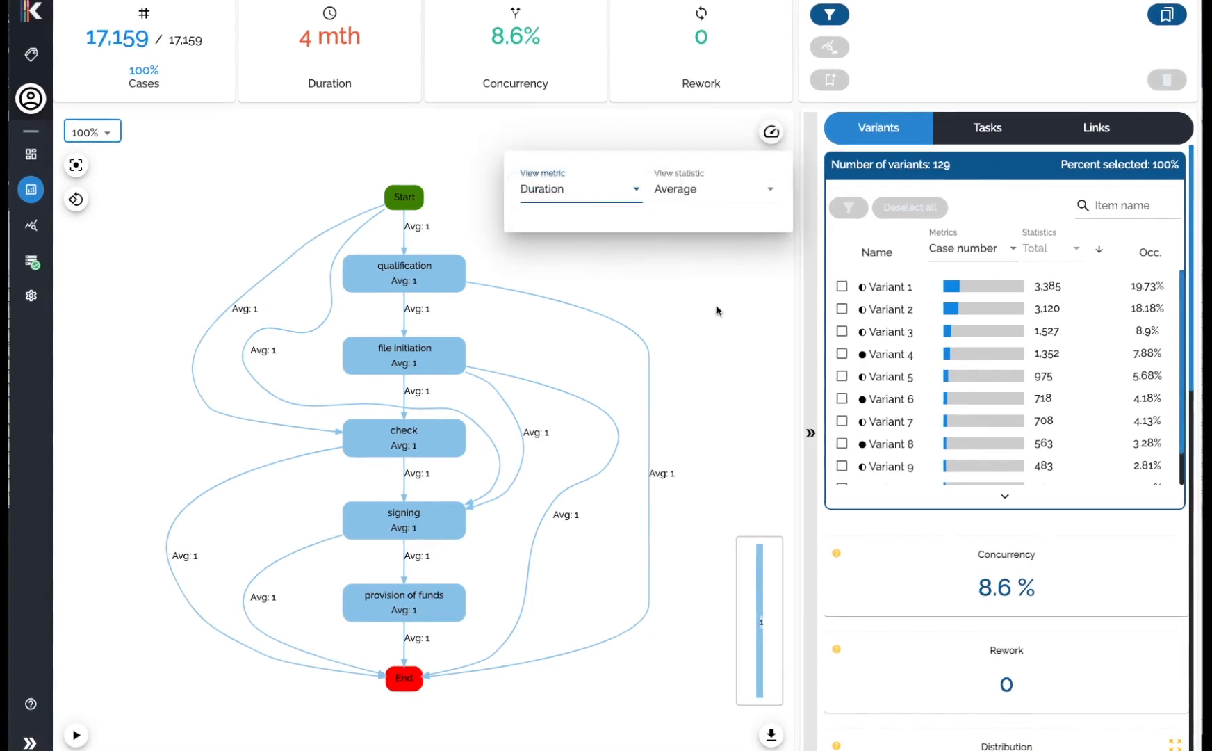
click(719, 311)
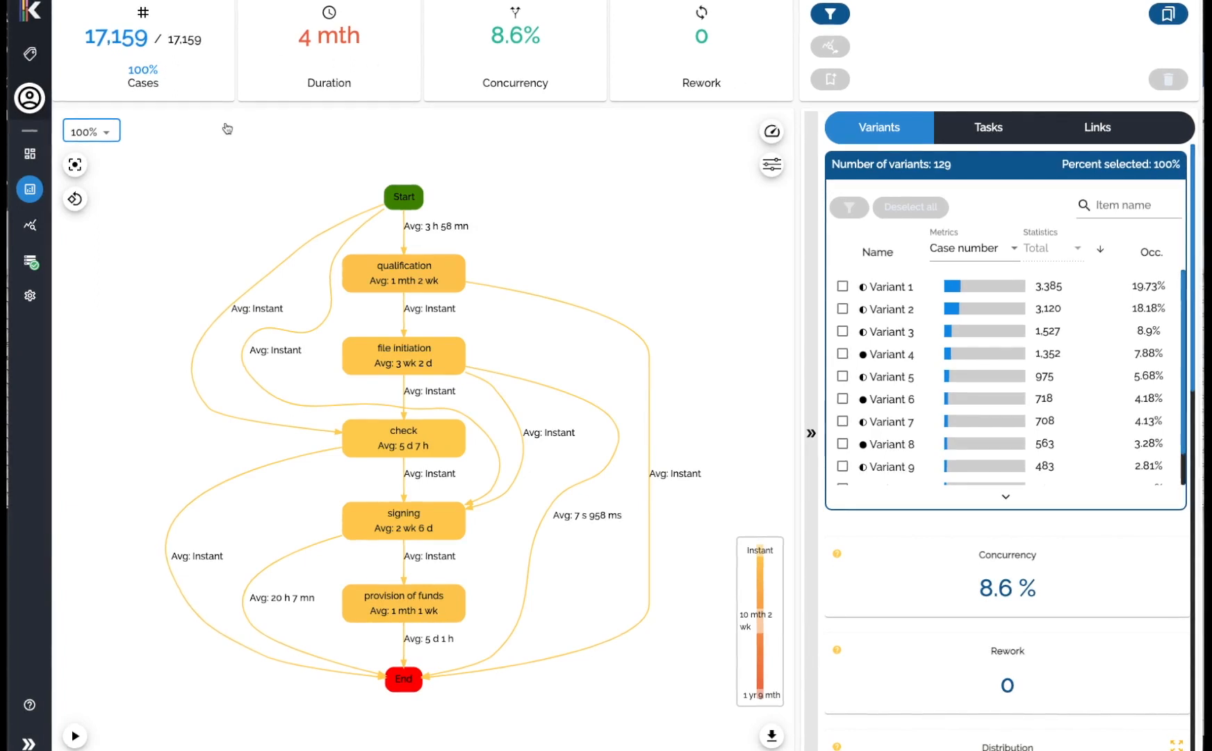
mouse_move(89, 45)
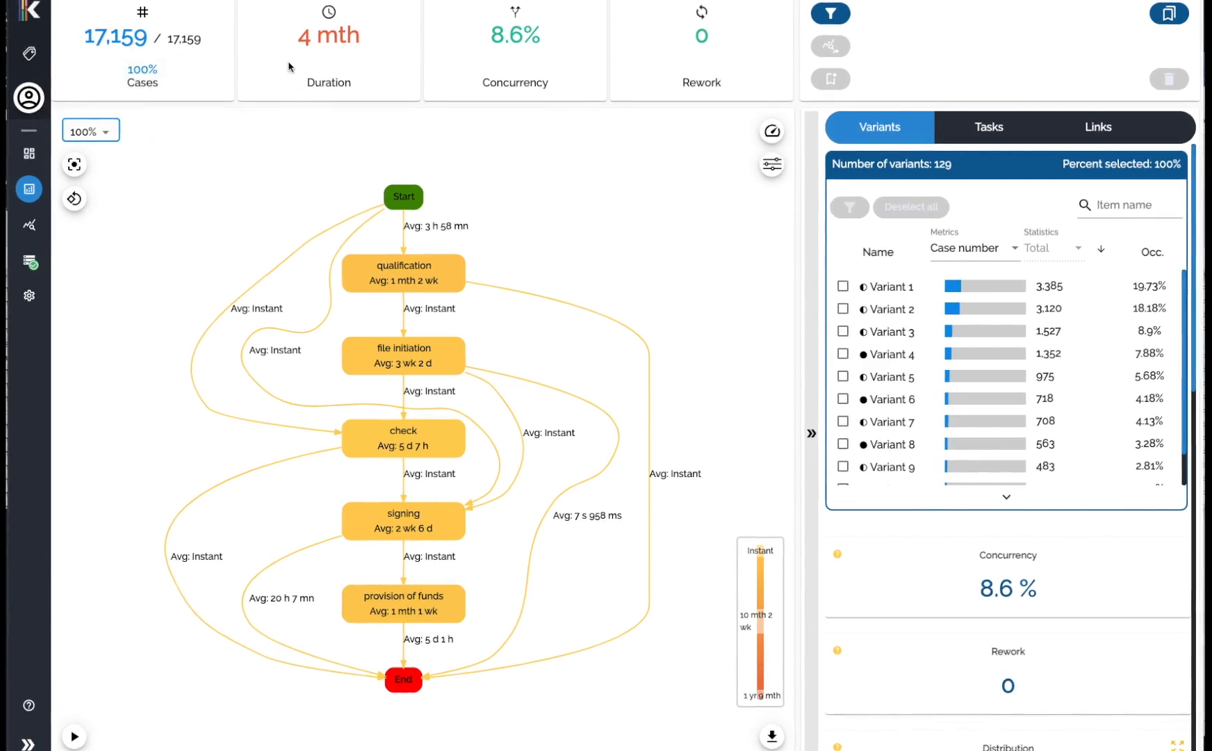
Select Variant 4 to highlight its path on the process map, then deselect it.
mouse_move(309, 35)
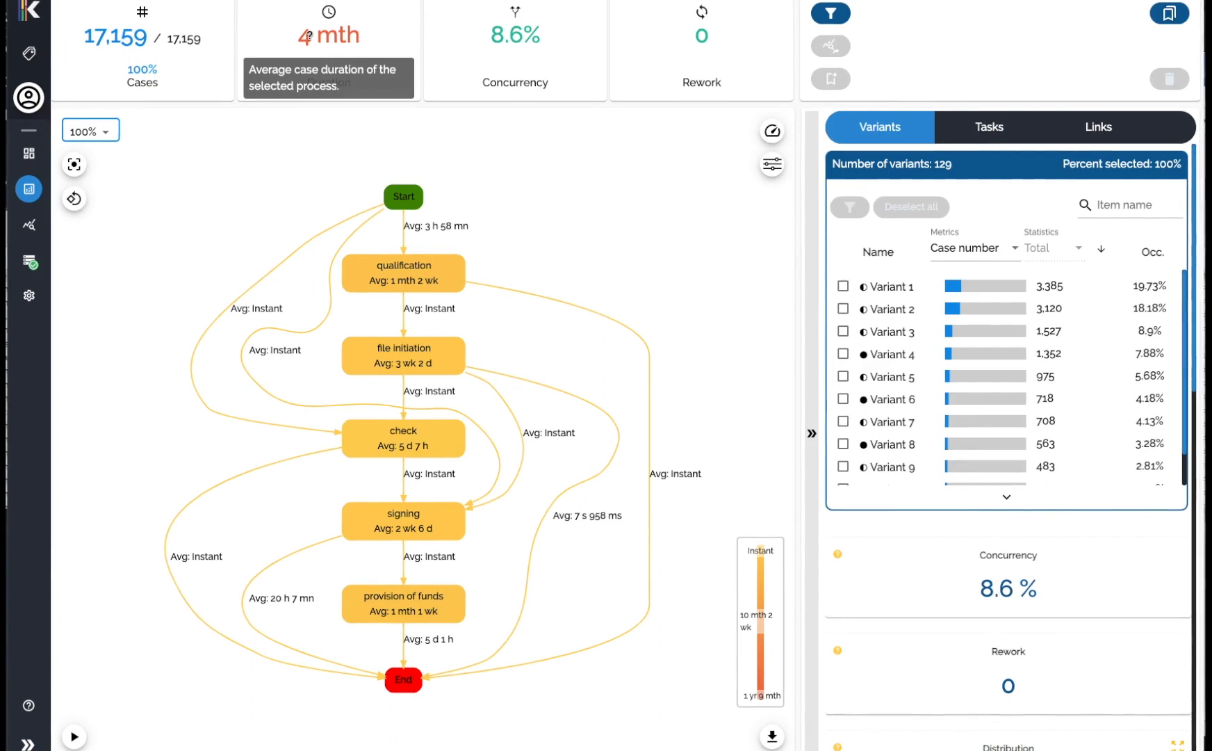
mouse_move(534, 35)
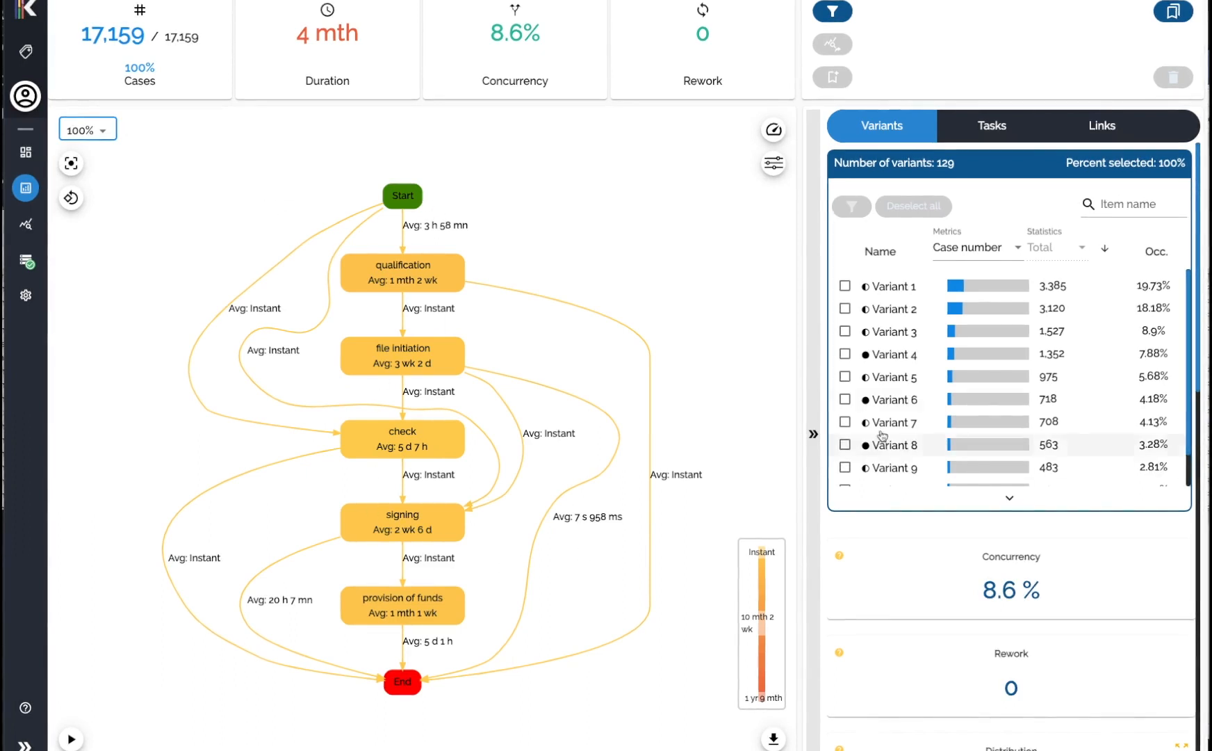
click(895, 356)
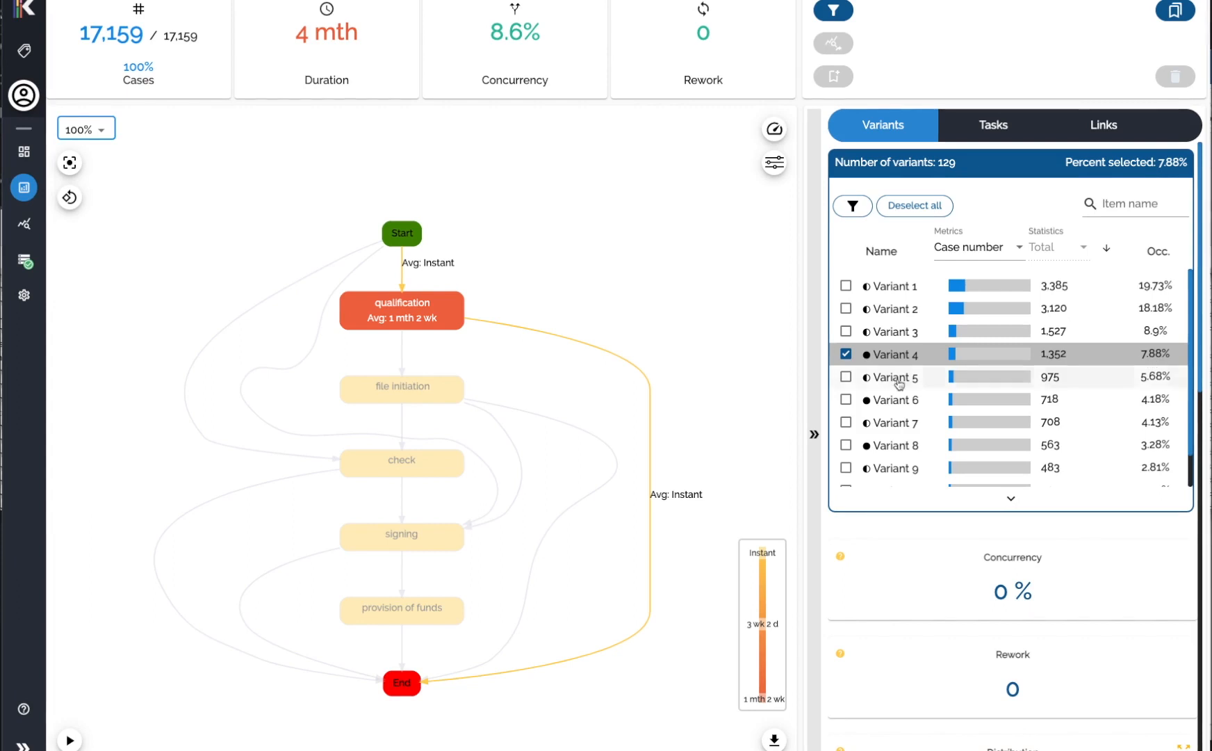
mouse_move(910, 361)
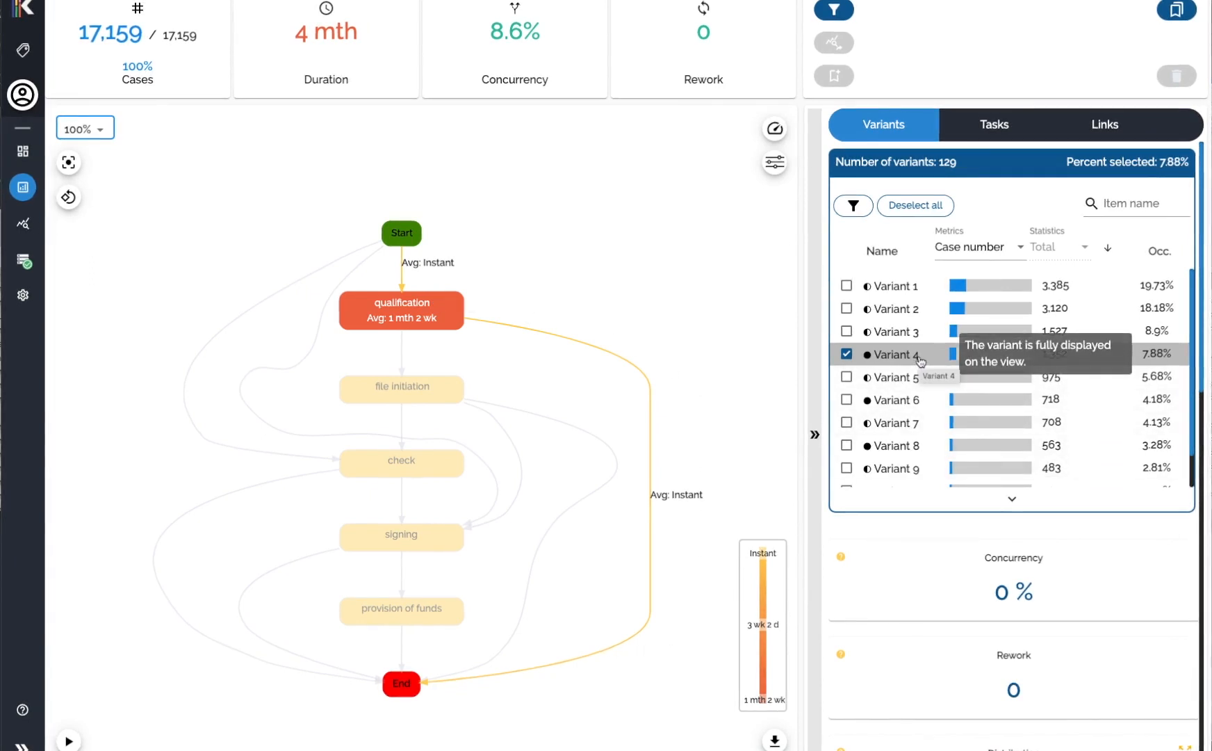
scroll(921, 362, down, 1)
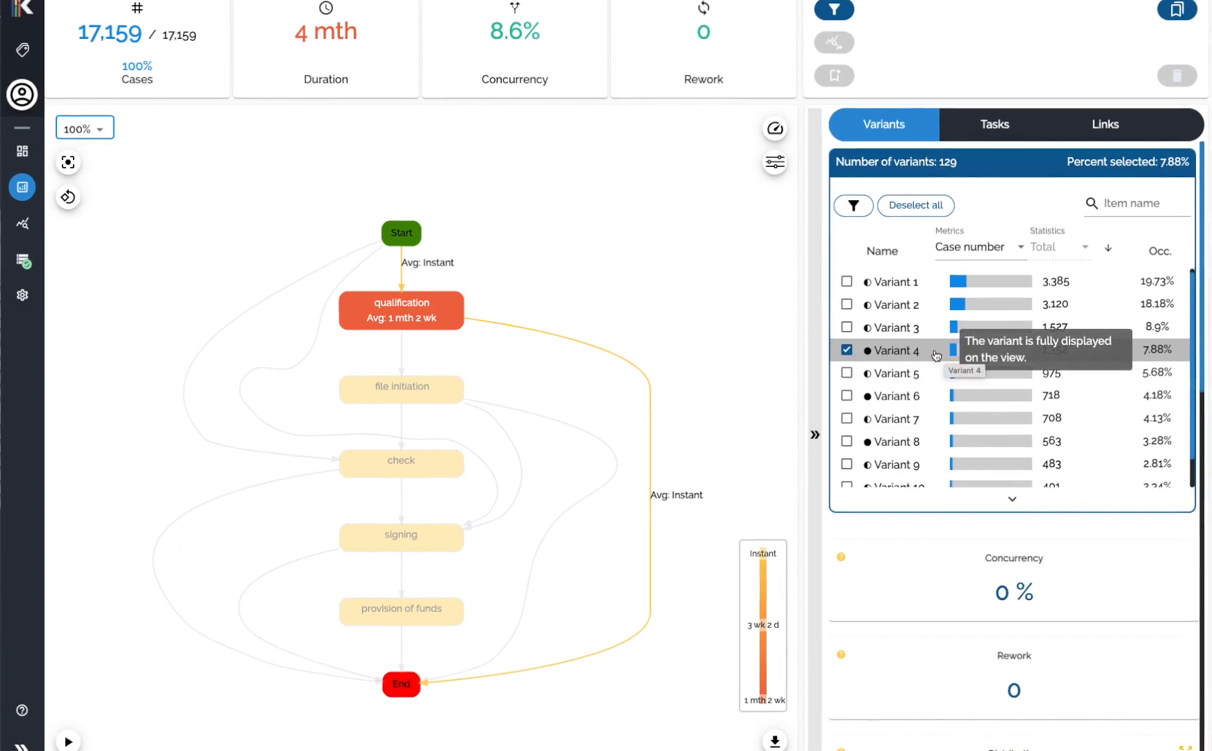
scroll(907, 334, down, 1)
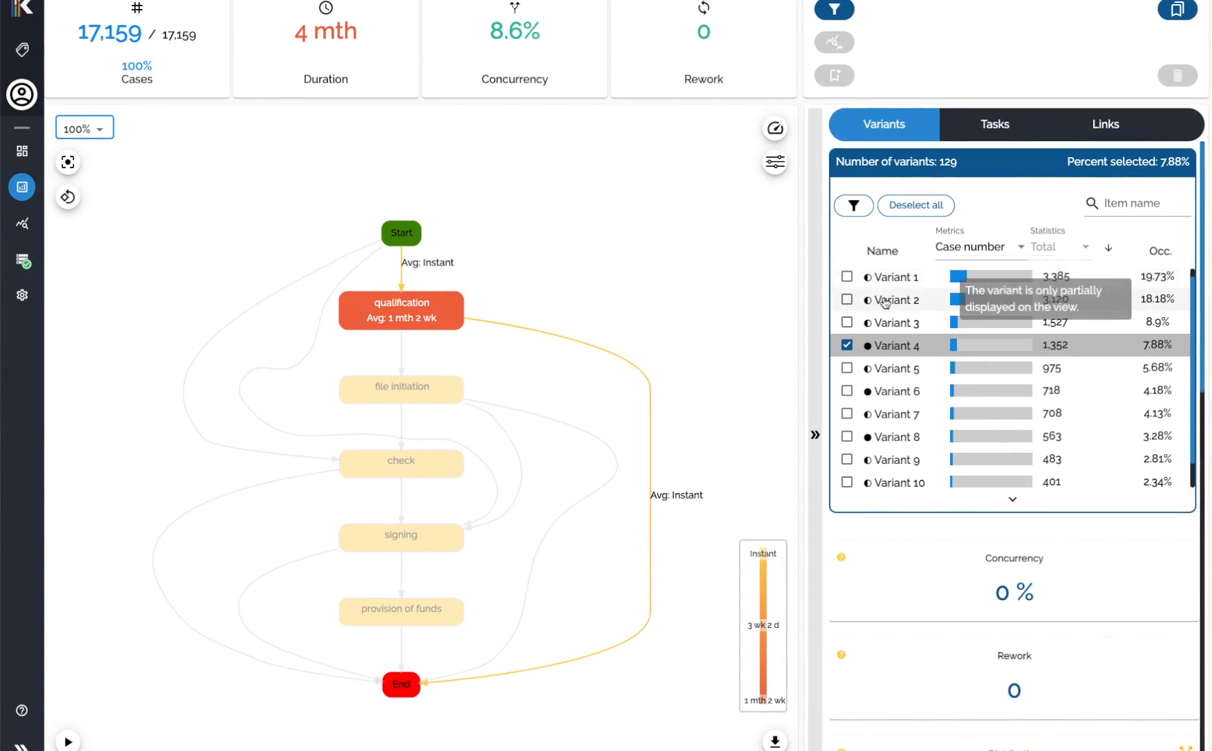
click(846, 345)
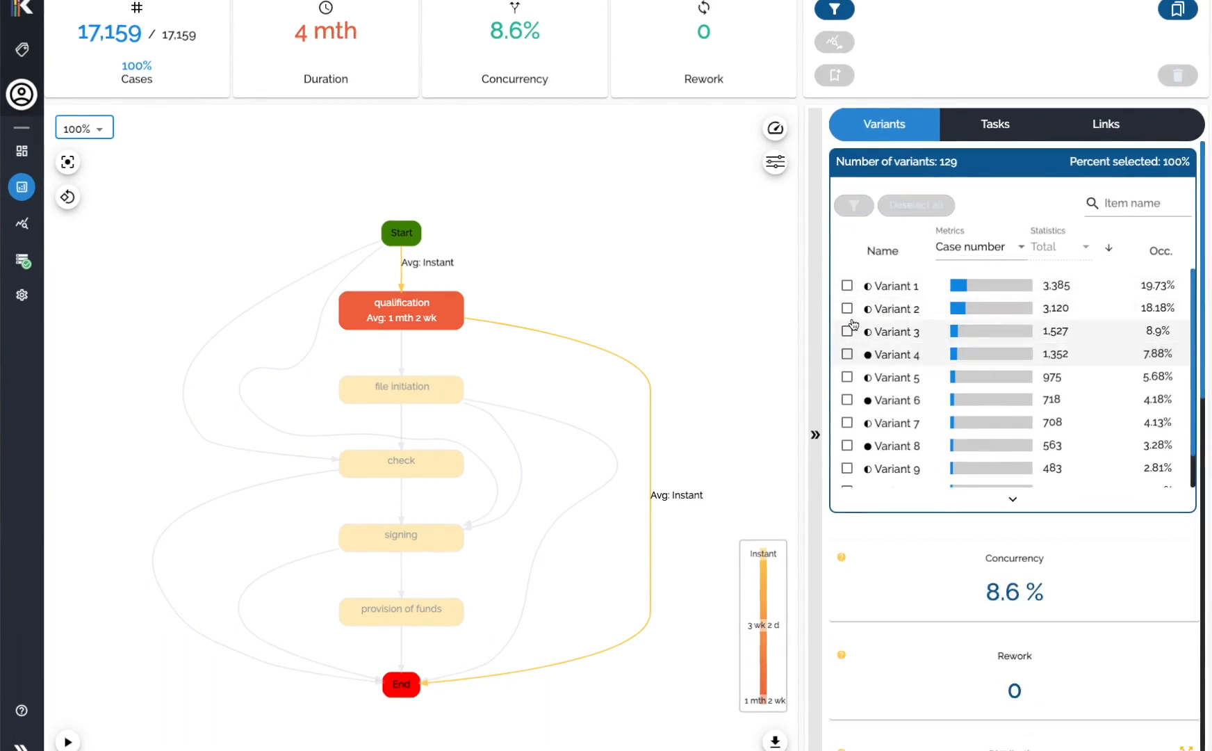
Select Variants 1 to 5 and filter the process map to that selection.
click(847, 376)
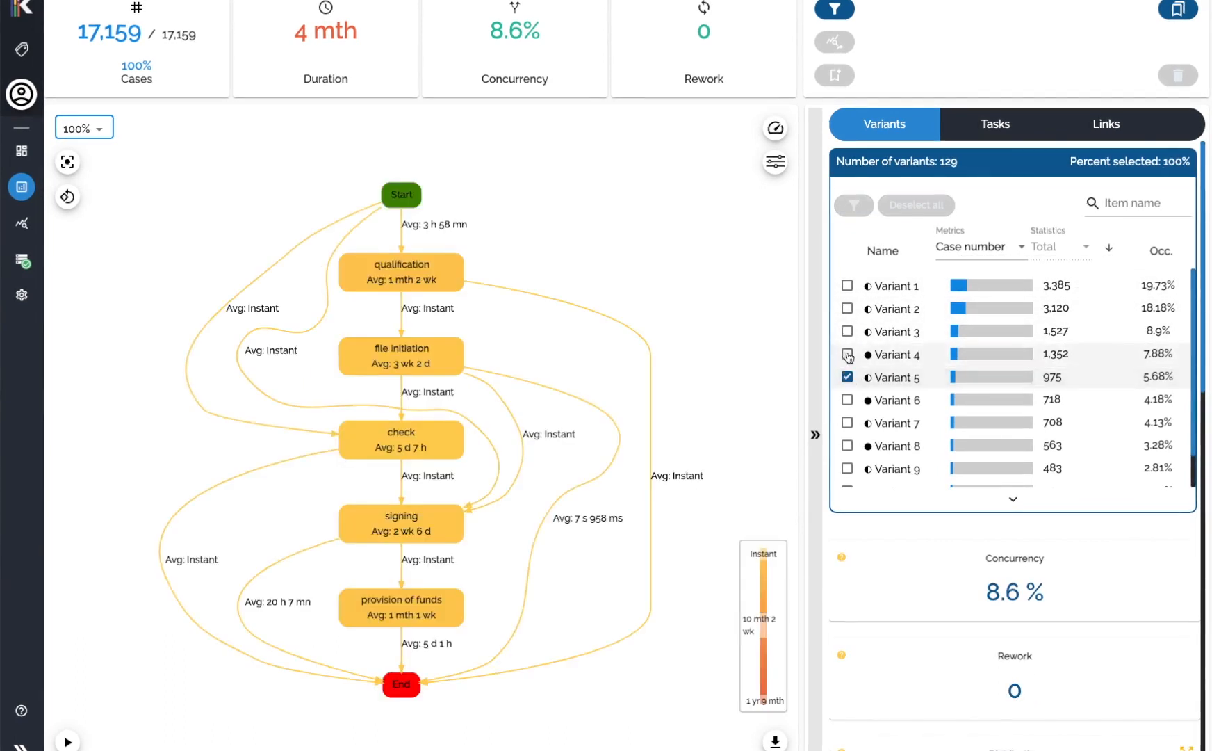
click(847, 353)
click(847, 331)
click(847, 308)
click(847, 285)
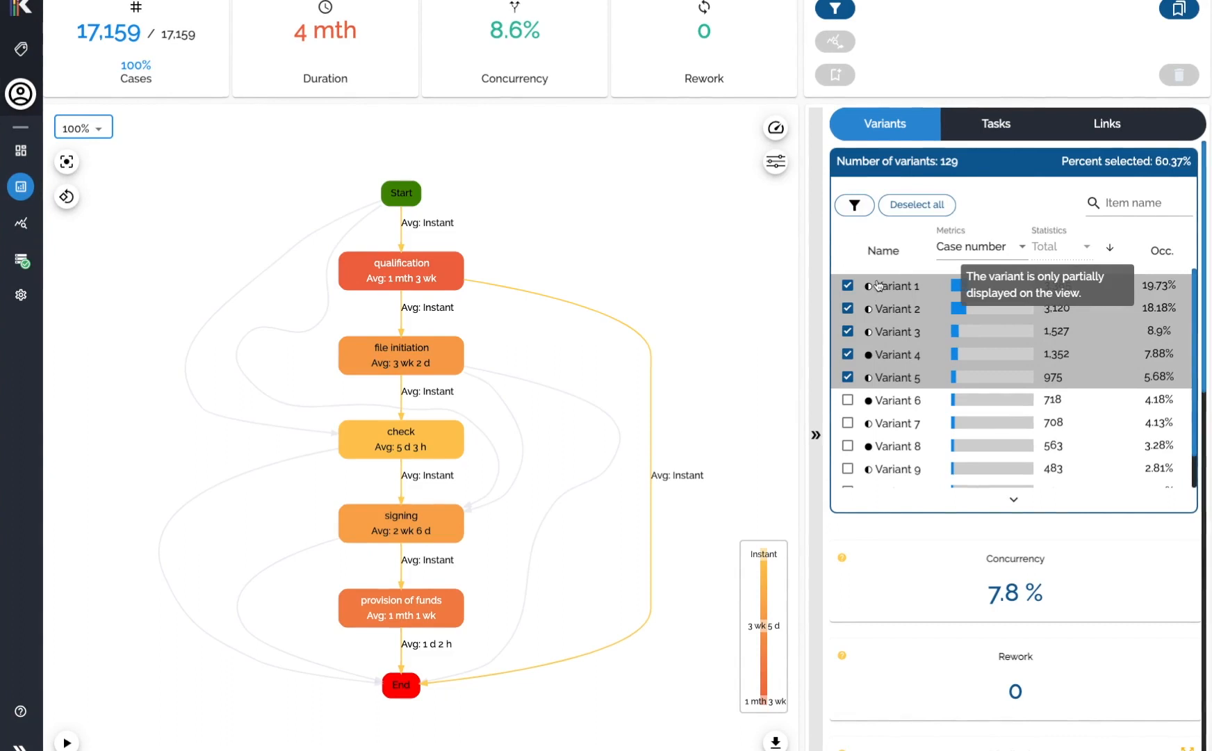
click(852, 205)
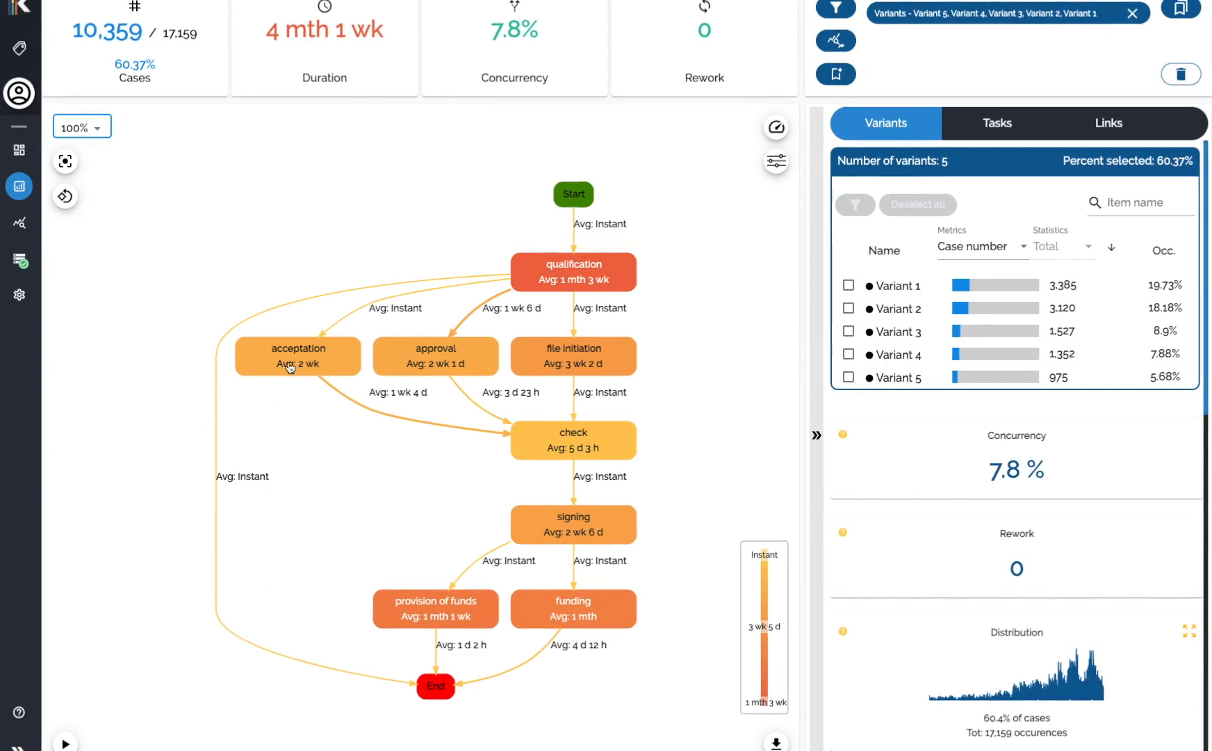
click(838, 10)
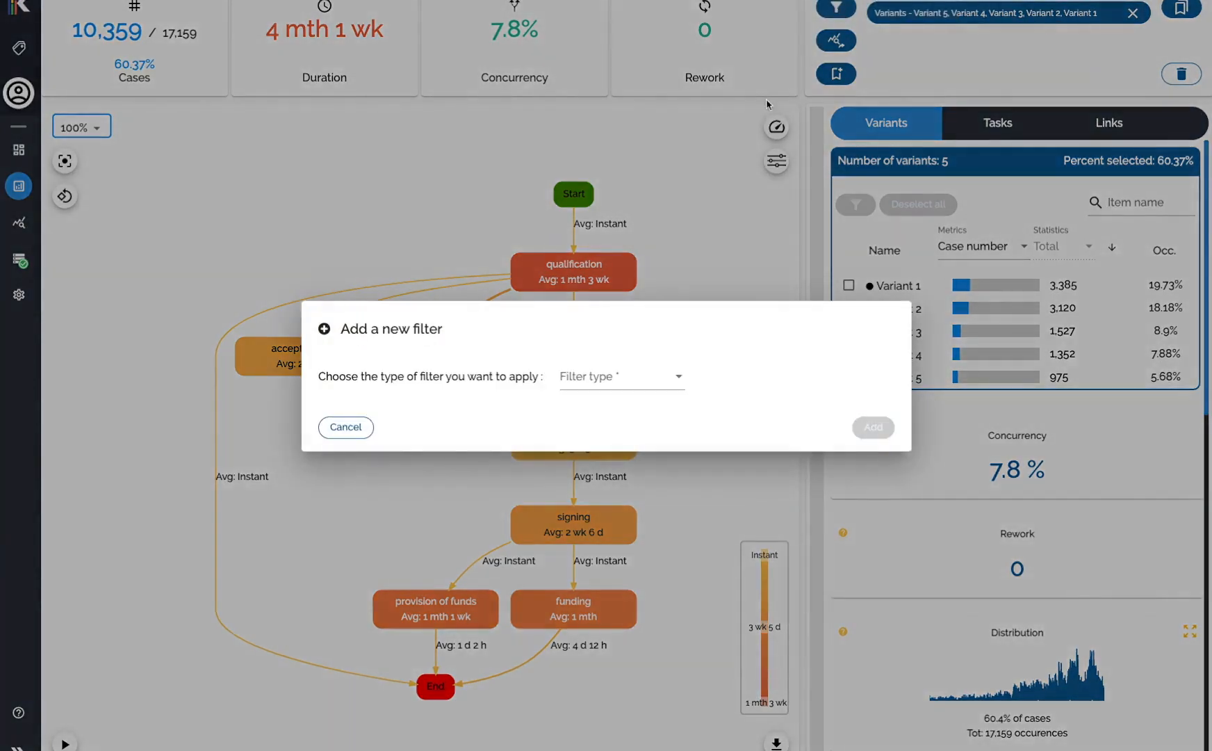
click(602, 391)
click(601, 412)
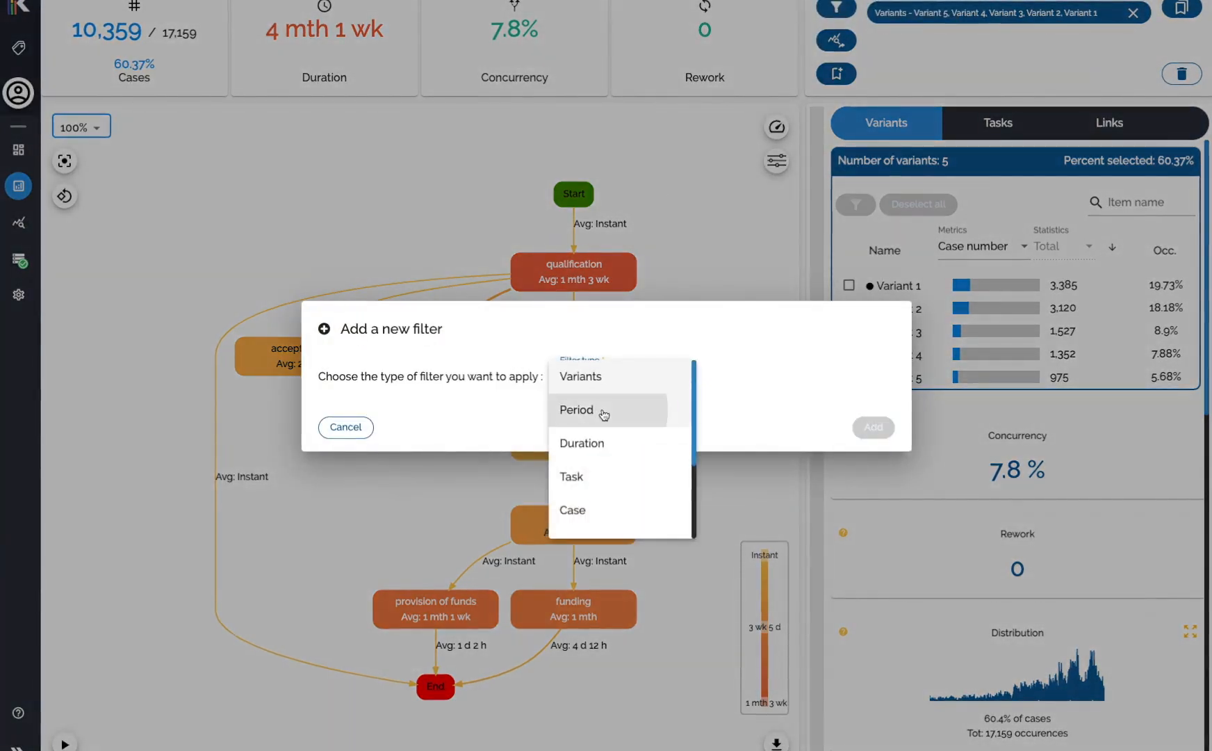
click(588, 304)
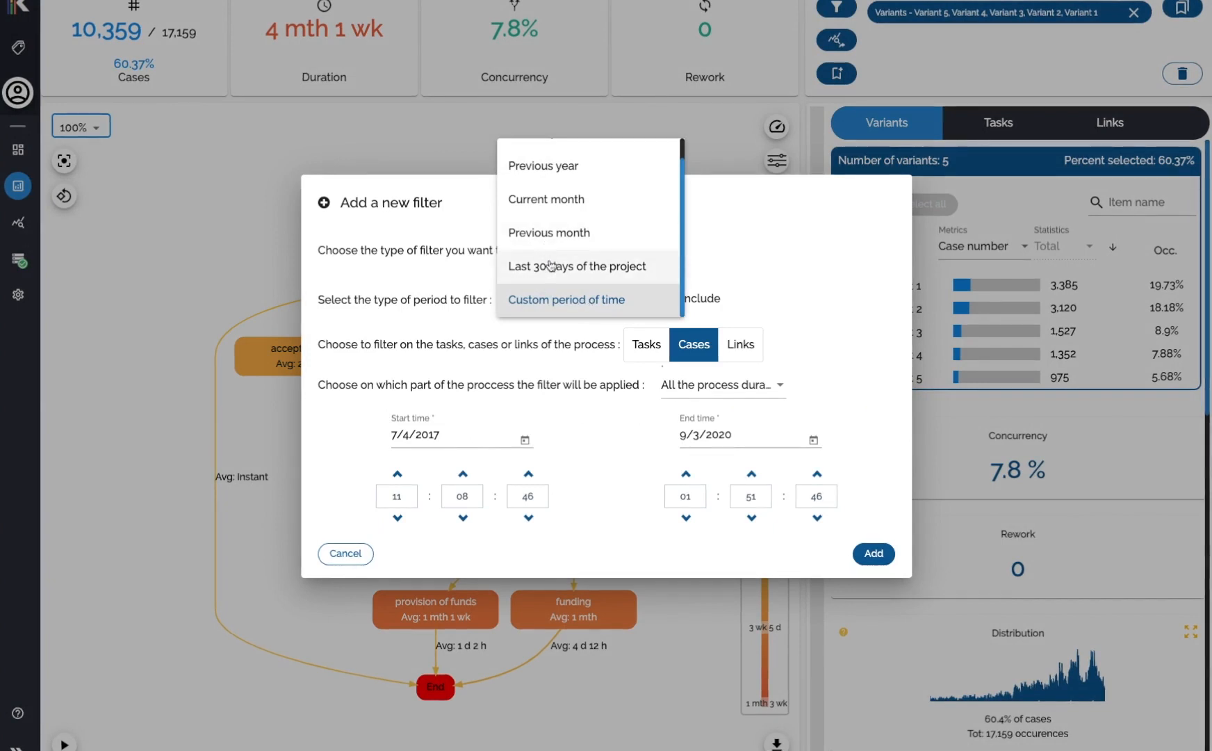
scroll(584, 226, down, 1)
scroll(589, 234, up, 2)
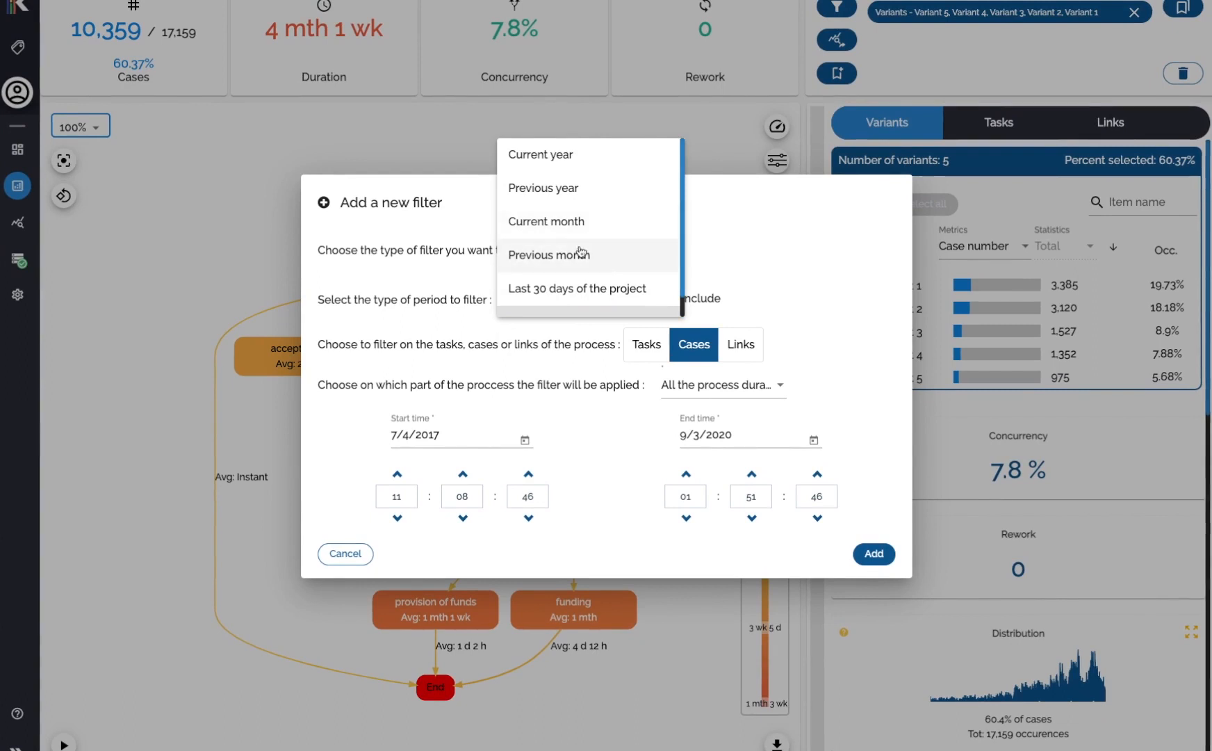
click(610, 479)
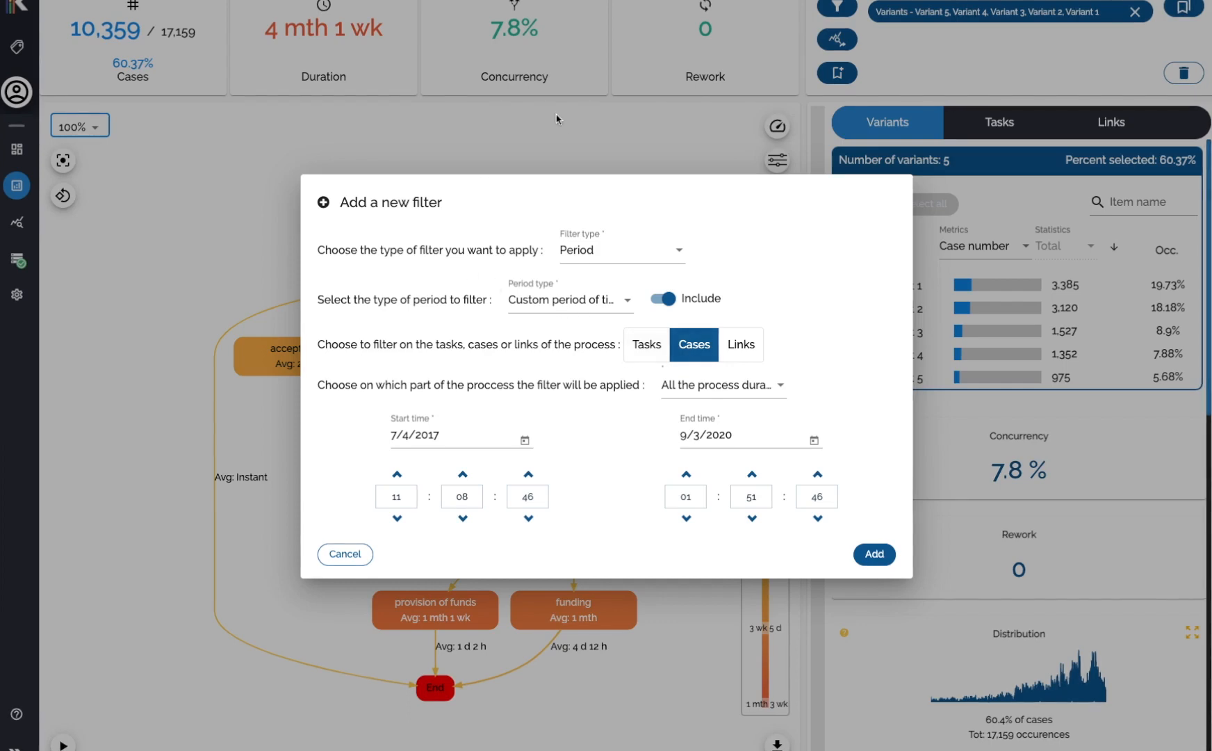
click(504, 163)
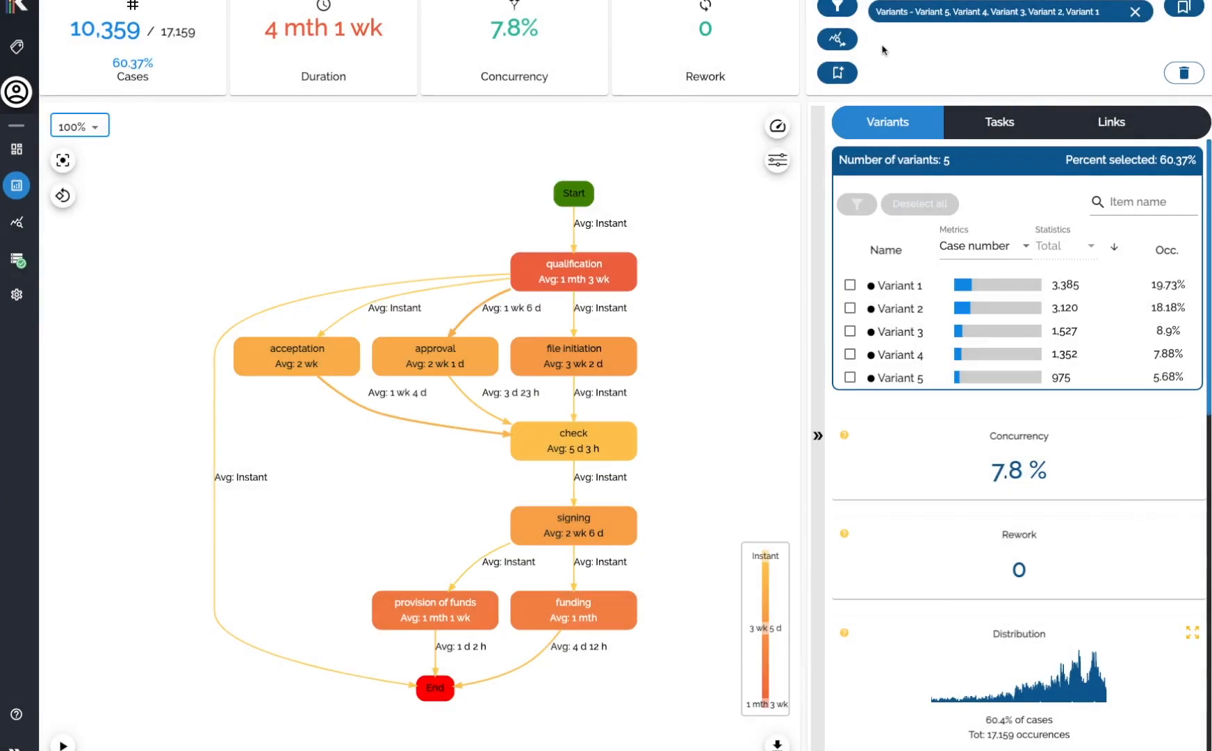
Add a Finished cases filter that includes completed cases.
click(837, 9)
click(621, 382)
scroll(617, 396, down, 3)
click(614, 381)
scroll(605, 486, down, 3)
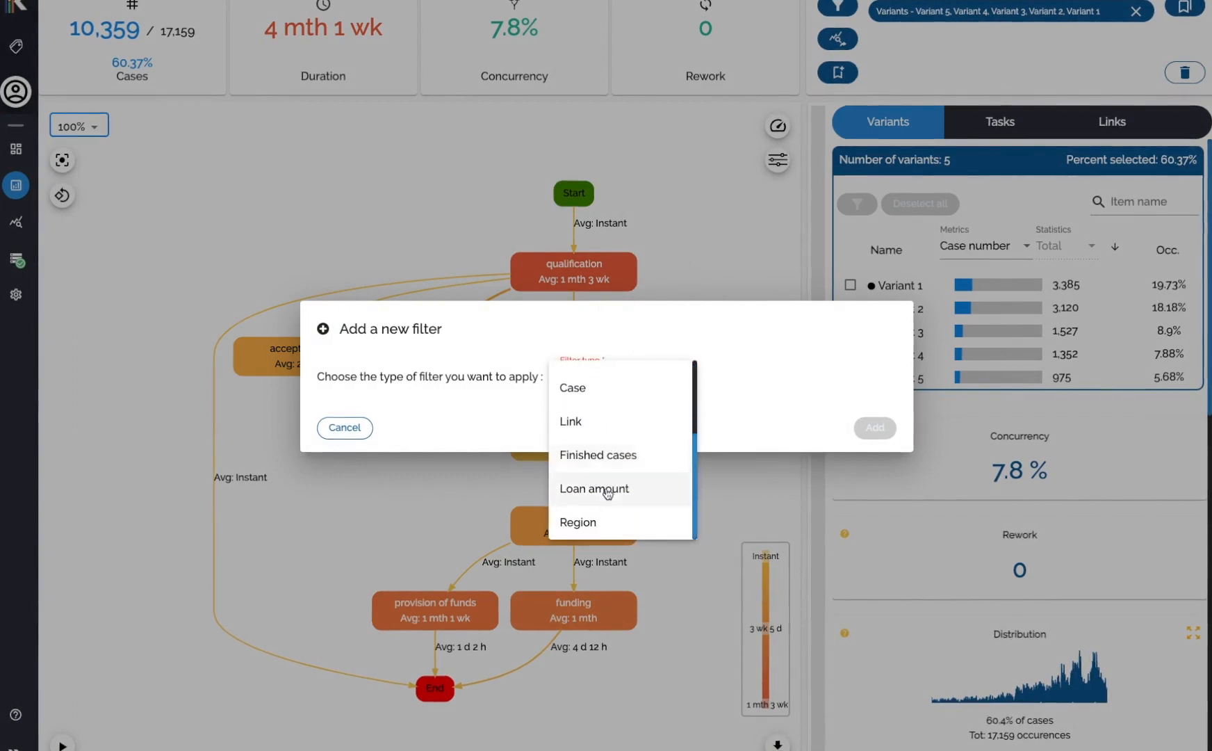
click(590, 453)
click(399, 409)
click(401, 372)
click(891, 453)
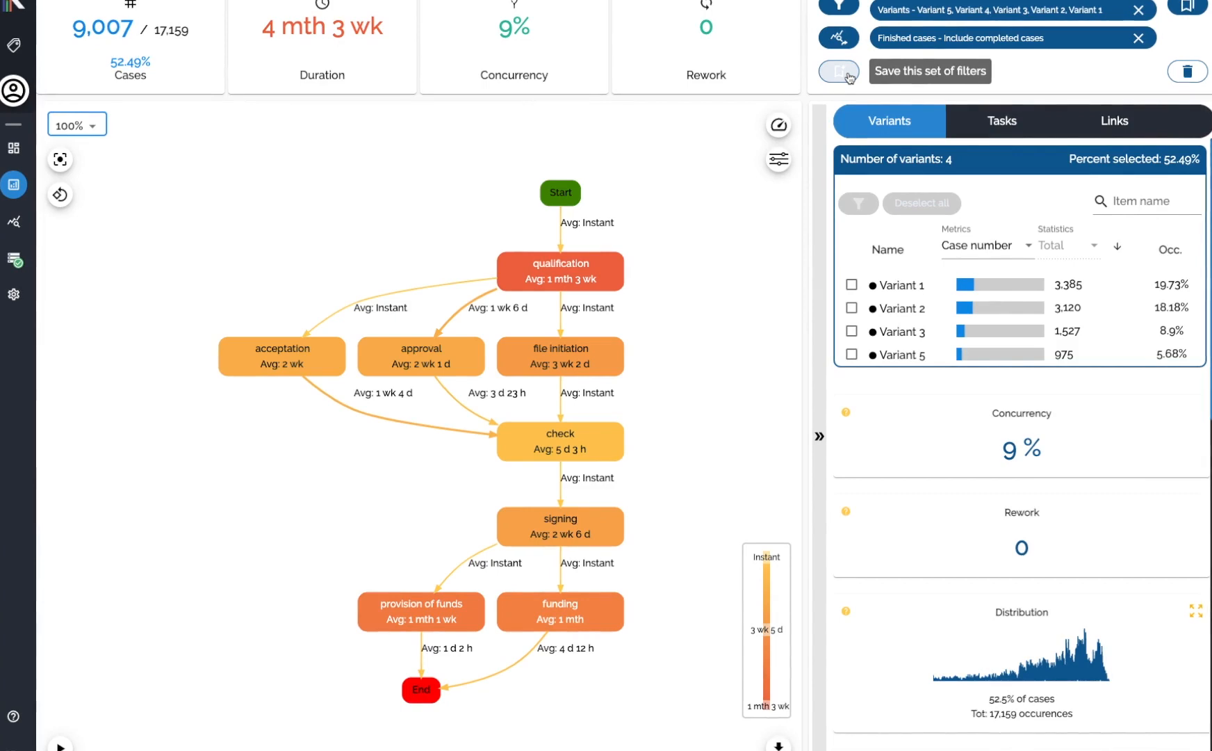
Save the current set of filters under the name my filter.
click(840, 71)
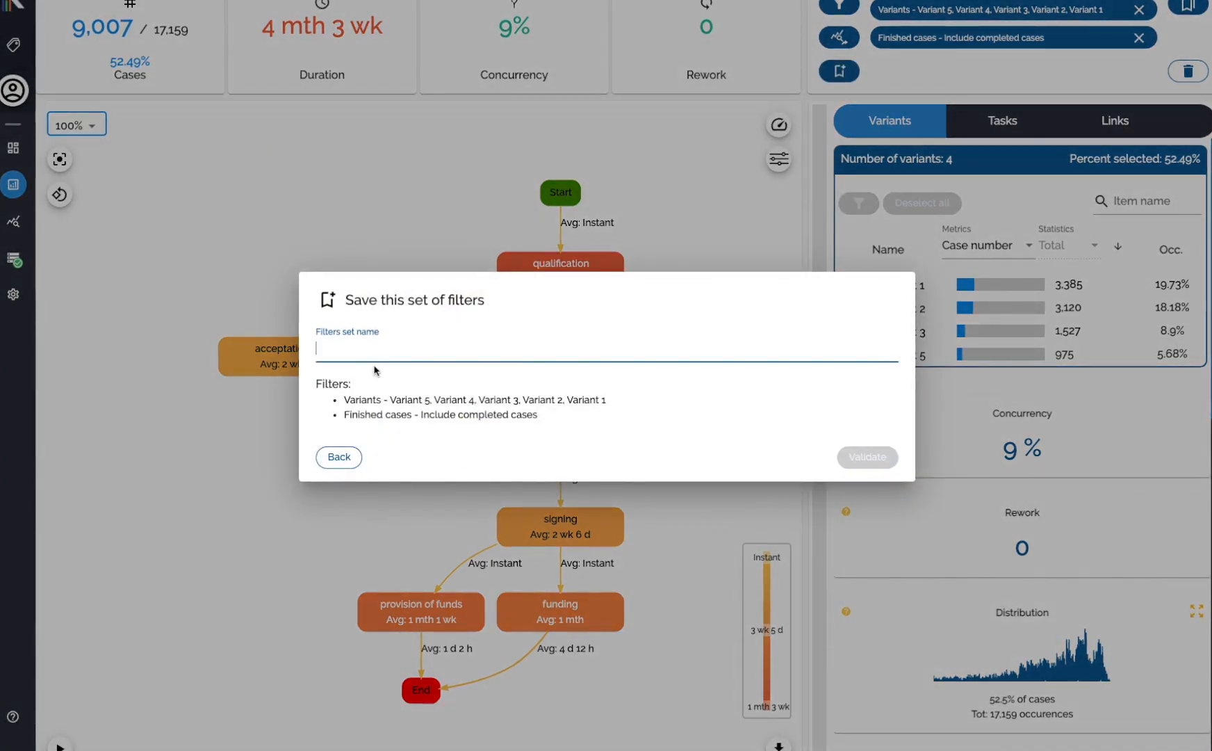
text(my filter)
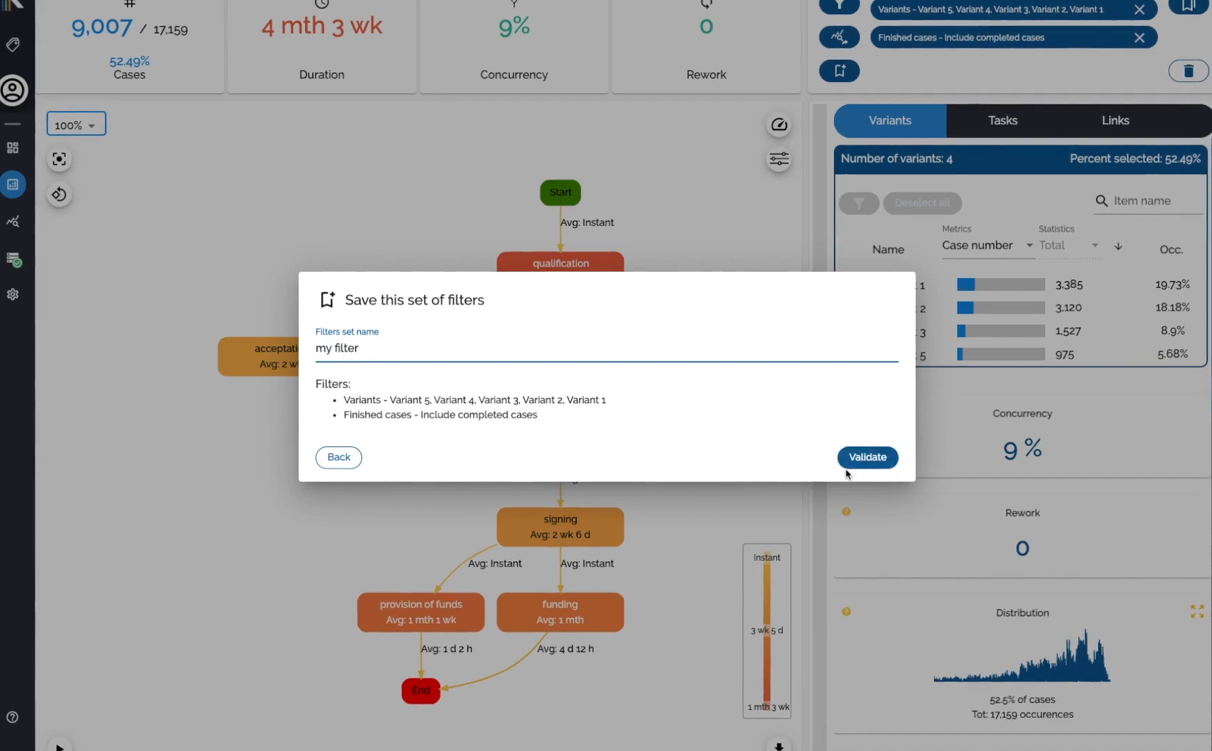
click(887, 461)
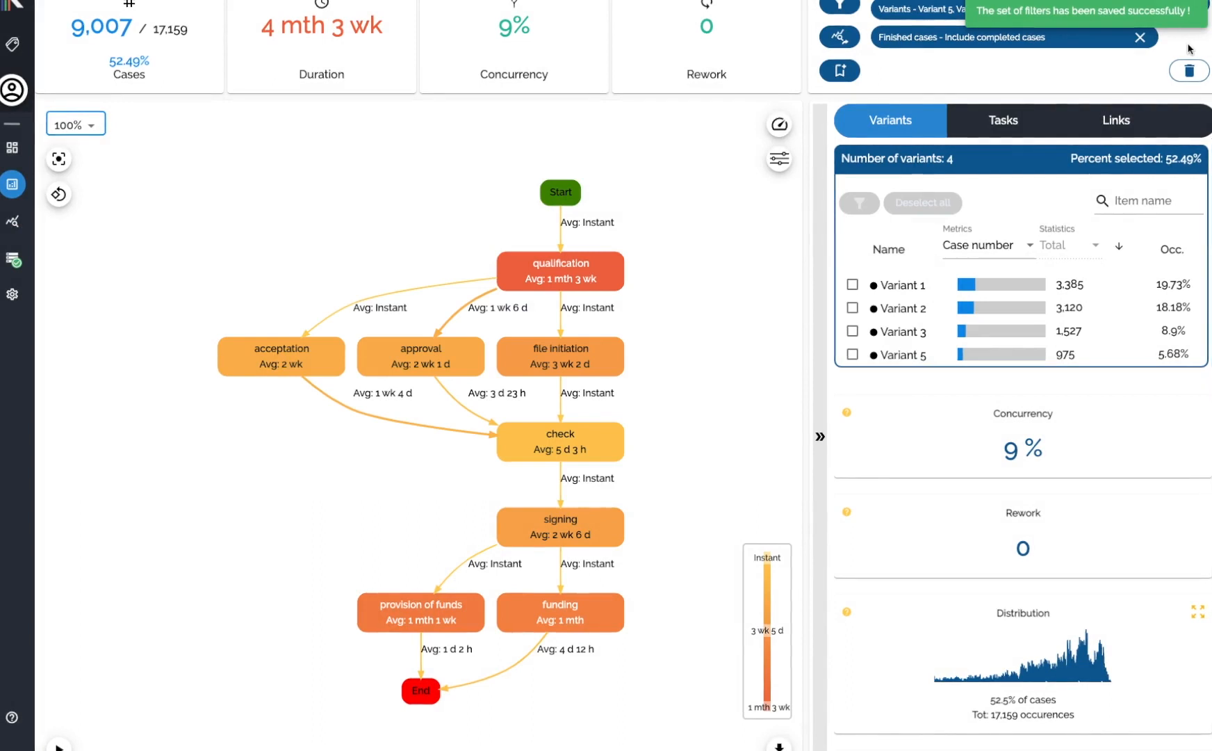
Open the list of saved filter sets and close it.
click(1189, 7)
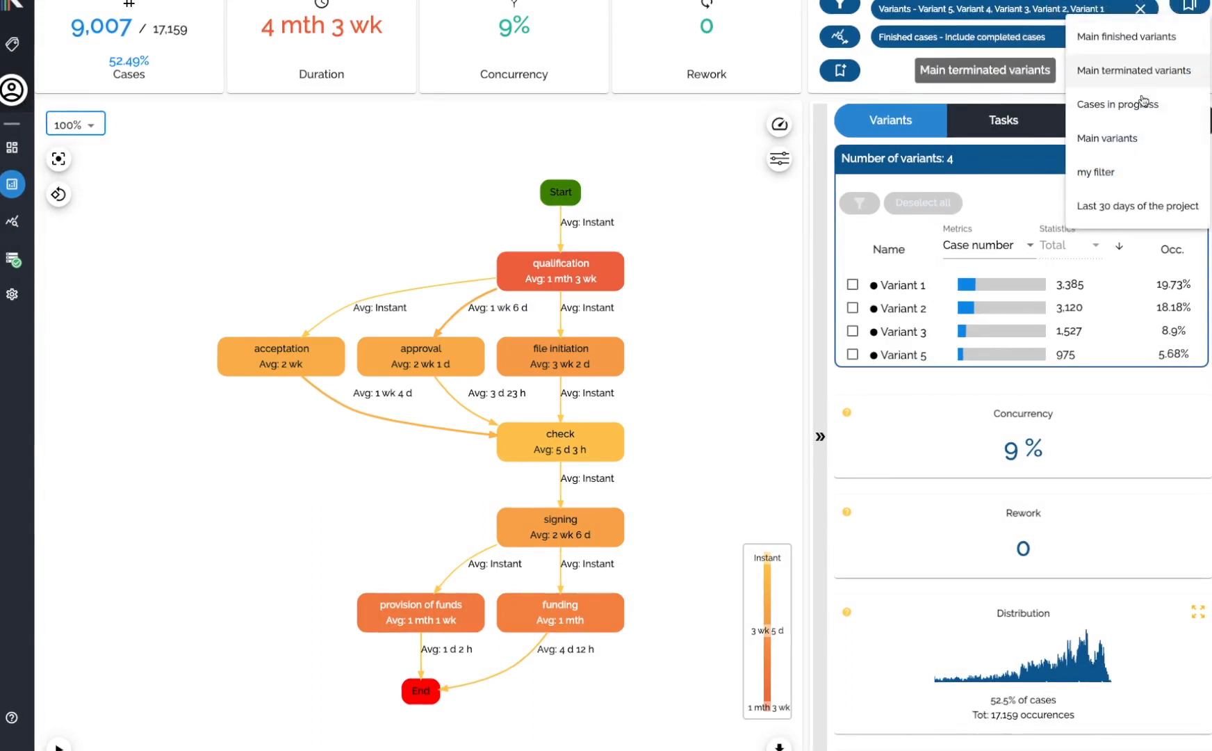
click(968, 92)
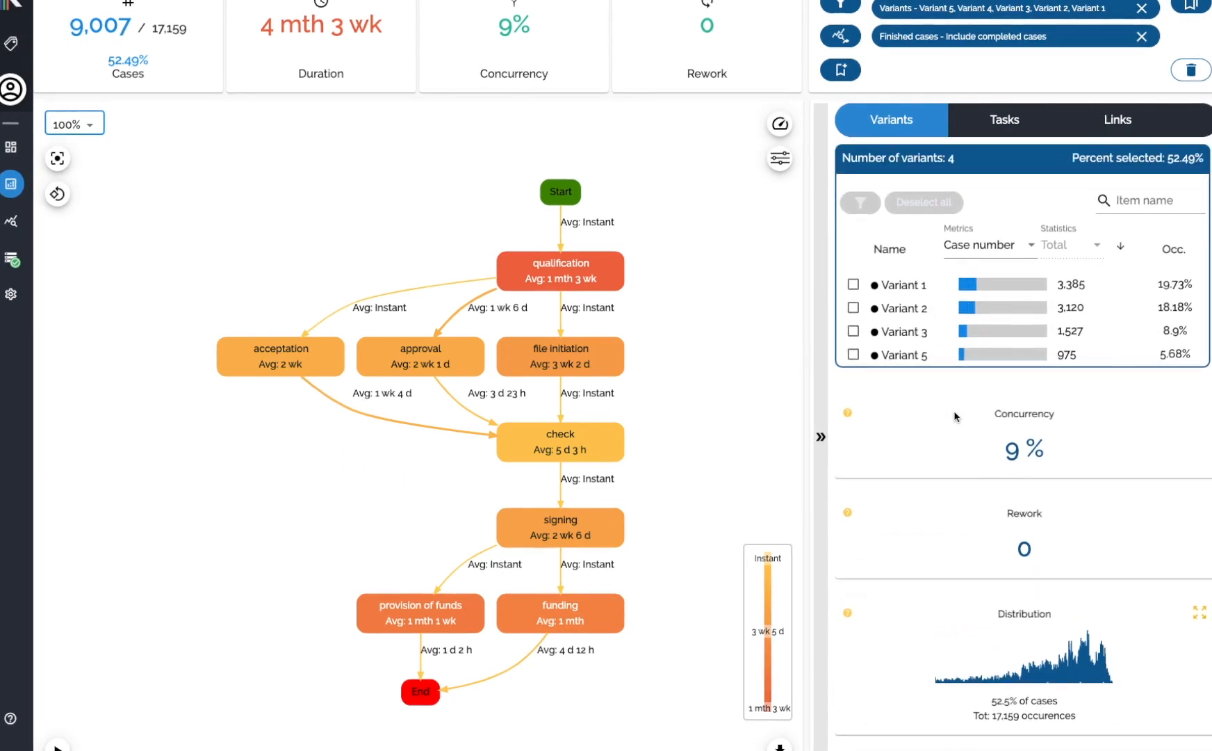
Select Variant 1 to highlight its path on the process map.
click(853, 284)
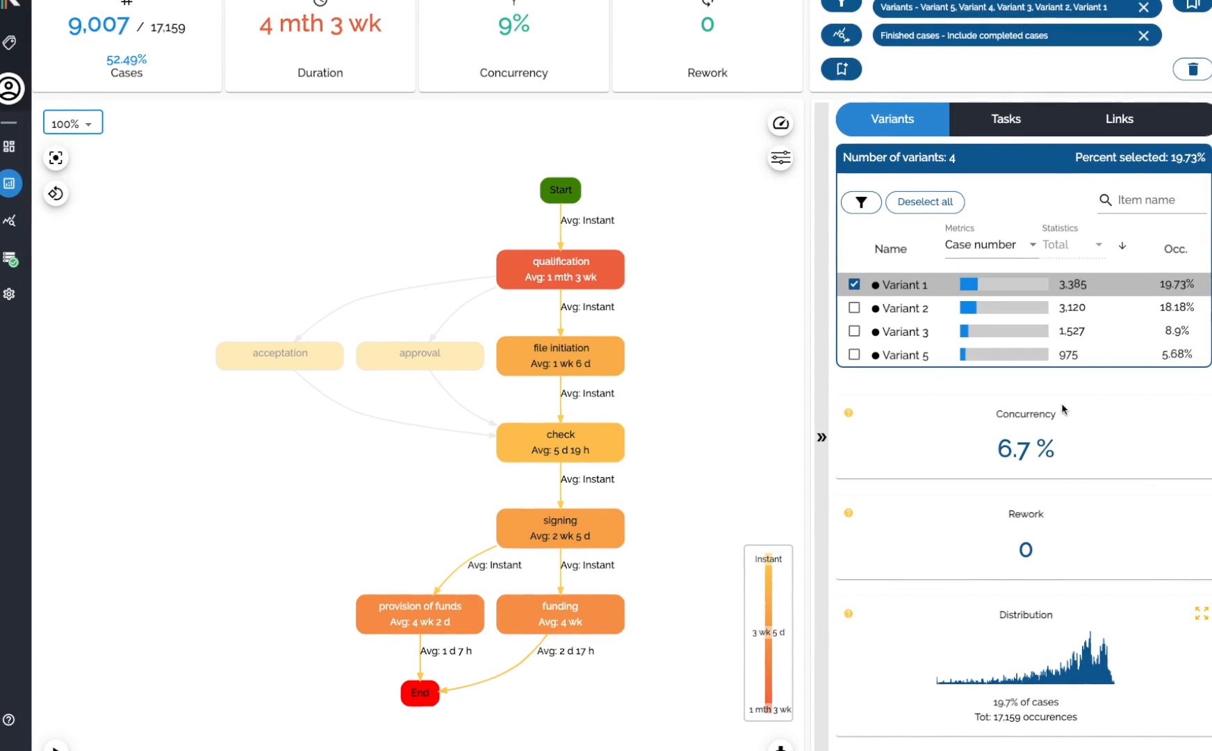
scroll(1062, 409, down, 1)
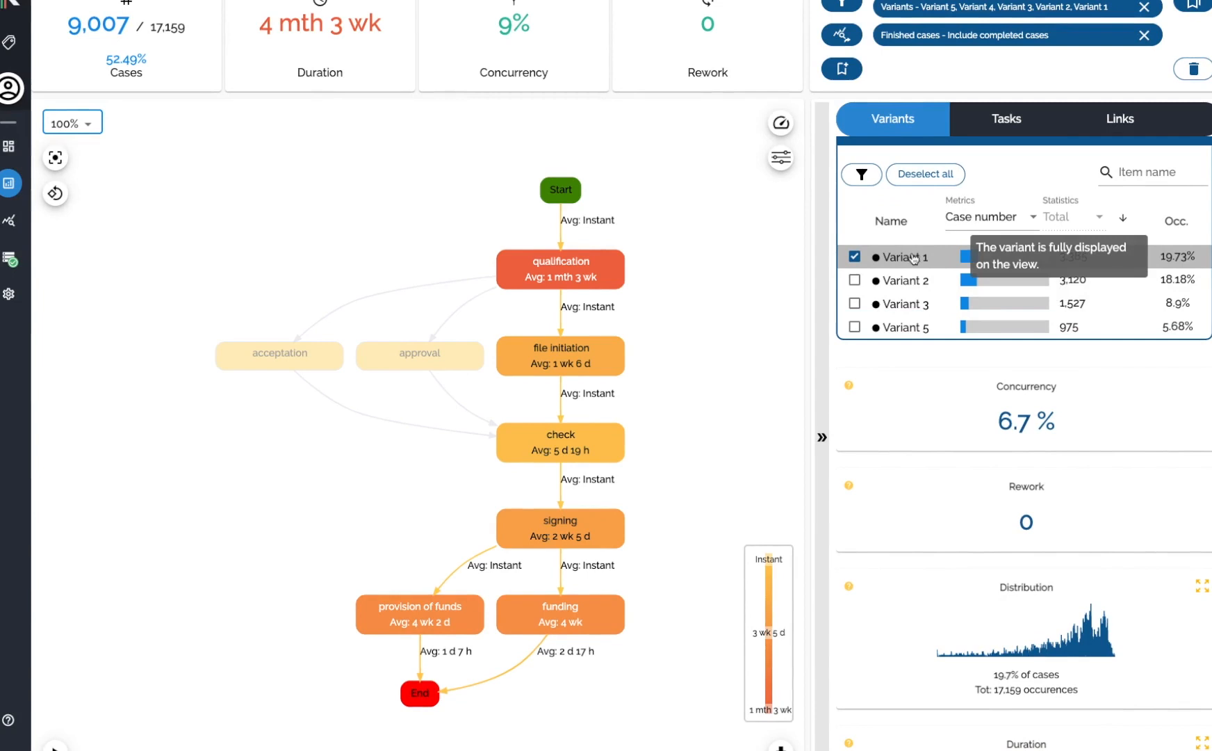
scroll(941, 342, down, 1)
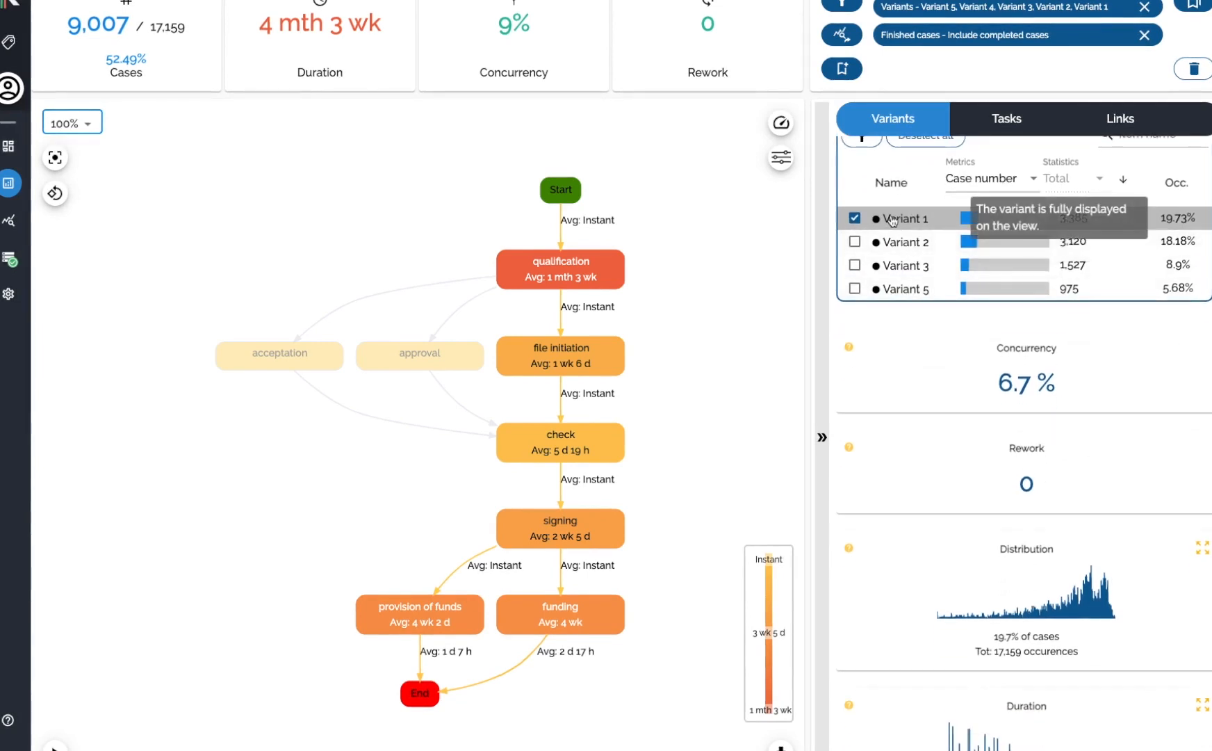
scroll(1062, 416, down, 3)
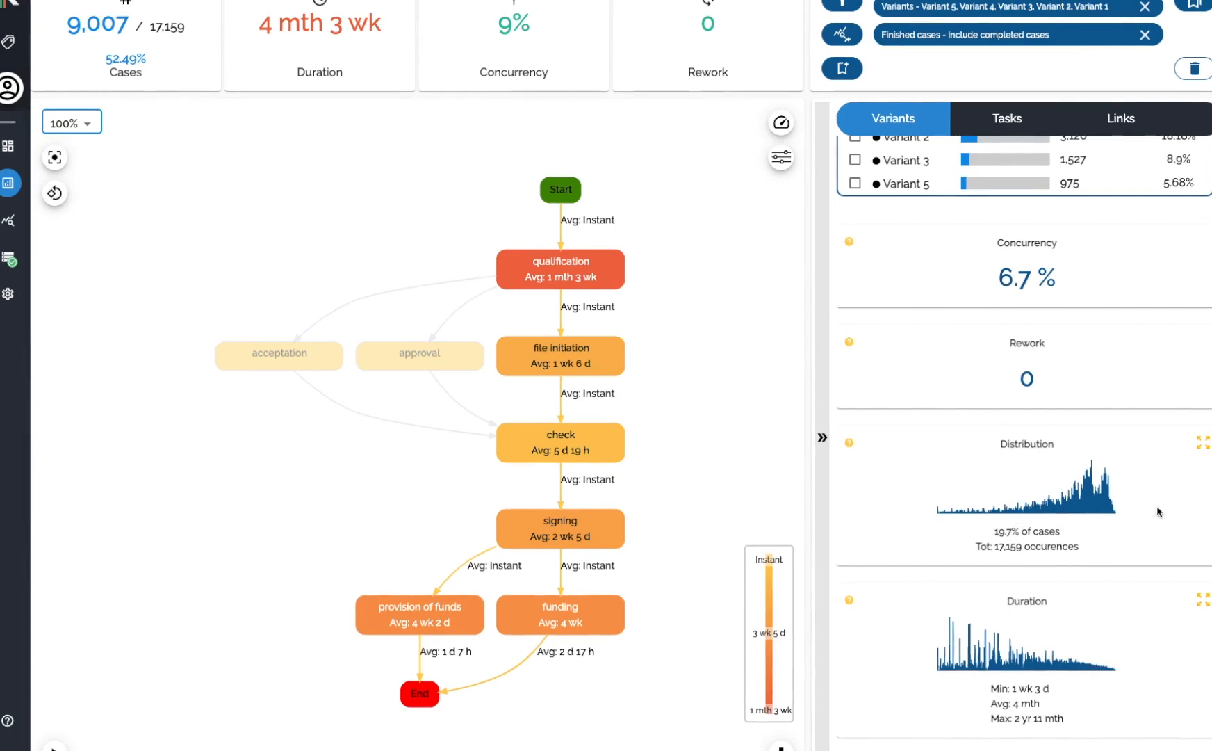
Expand the Distribution chart and set its data aggregation to By day of the week.
click(1203, 446)
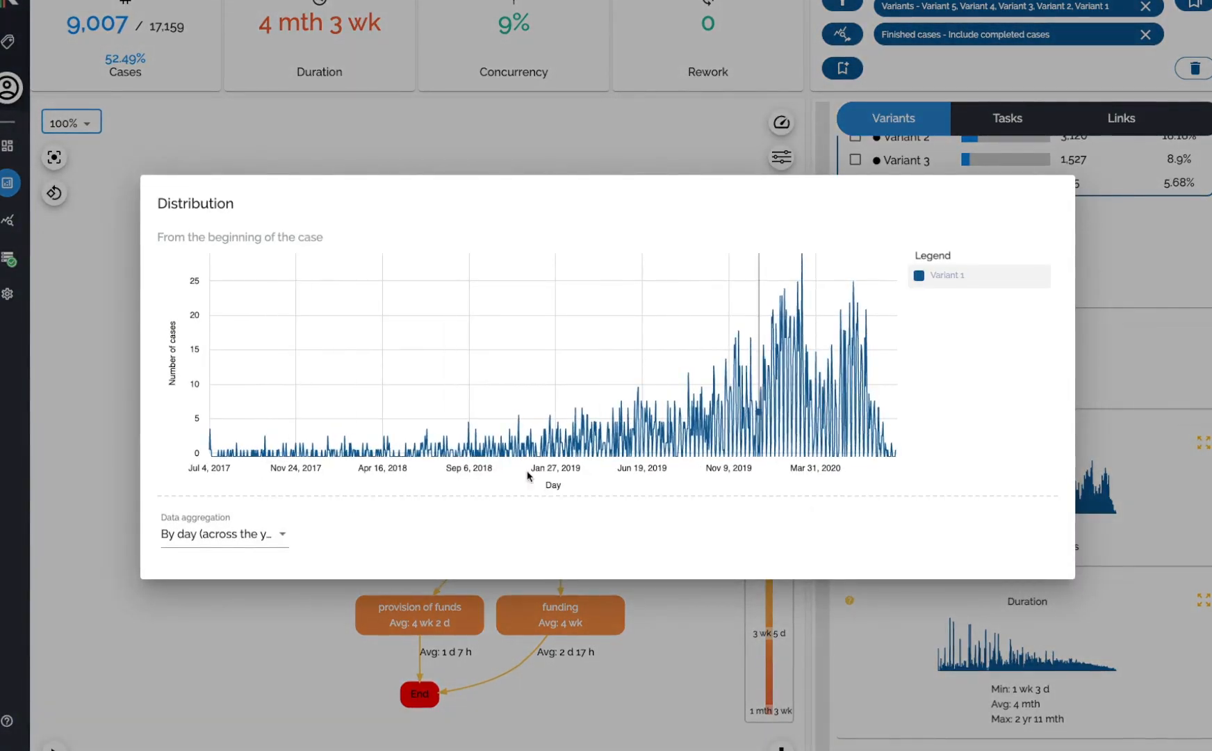
click(209, 535)
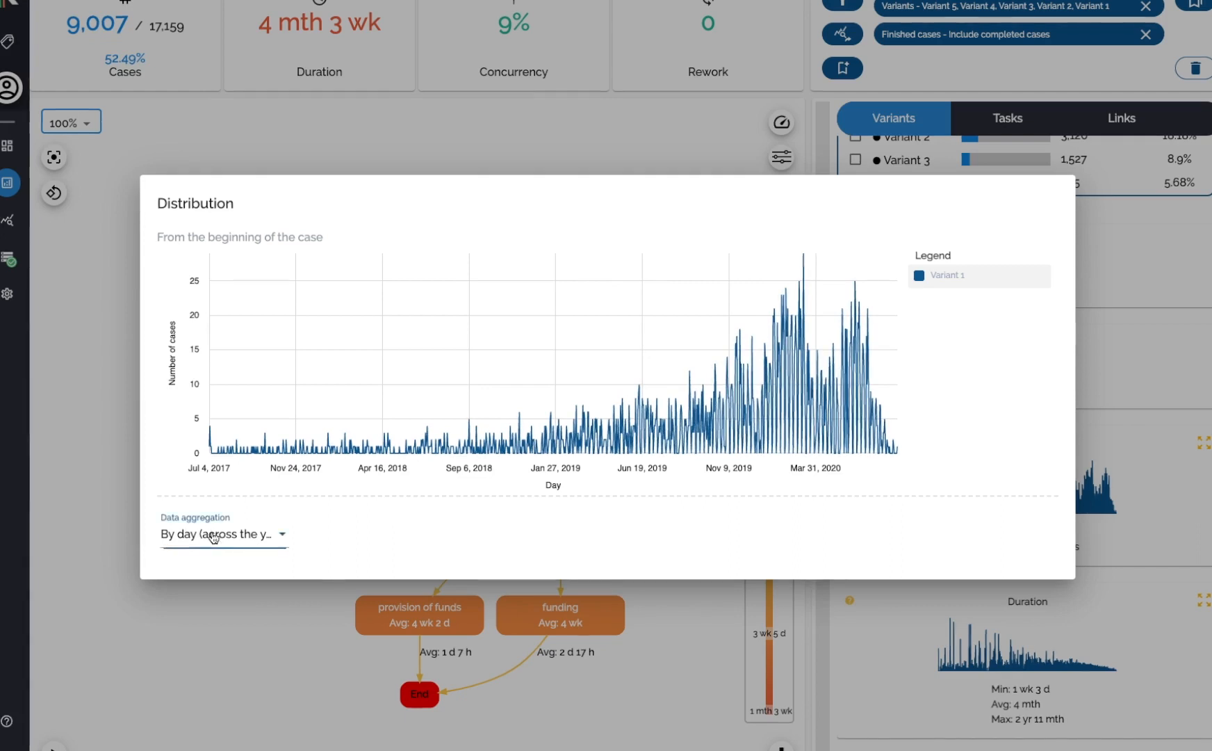
click(209, 569)
click(224, 540)
click(231, 569)
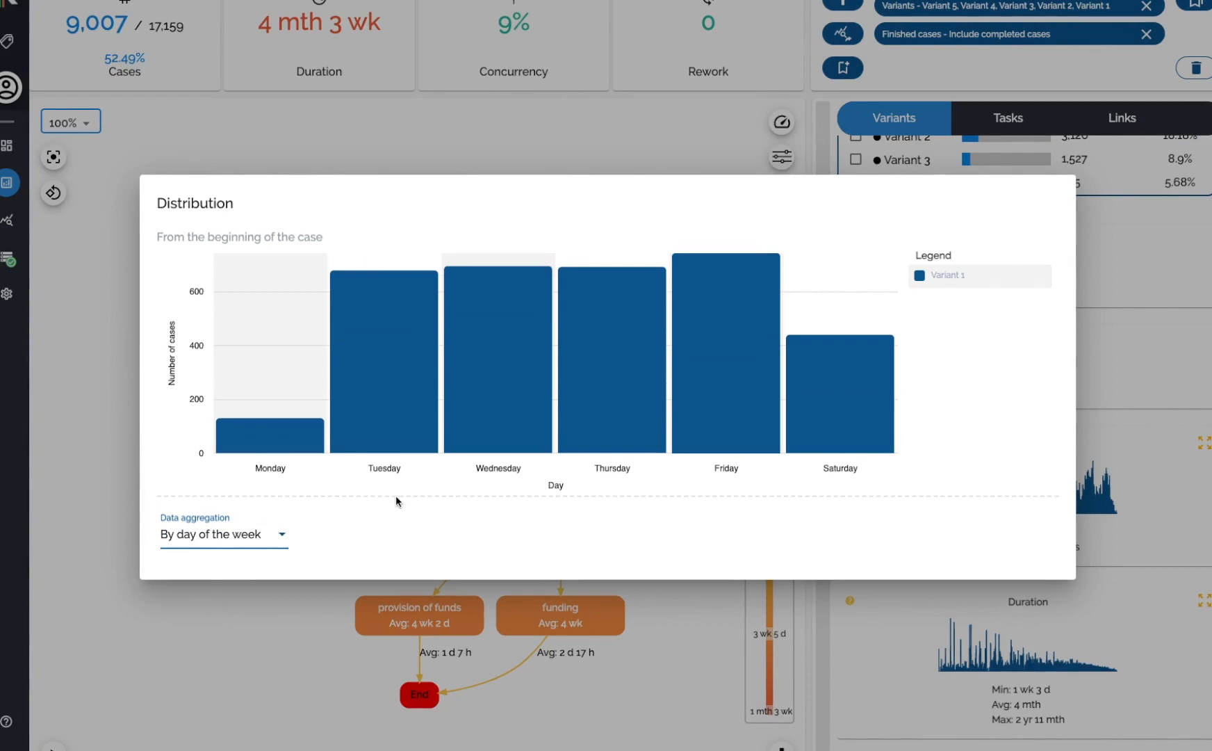
click(1119, 505)
Expand the Duration chart, set its statistic to Minimum and its aggregation to By hour of the day.
scroll(1029, 480, down, 3)
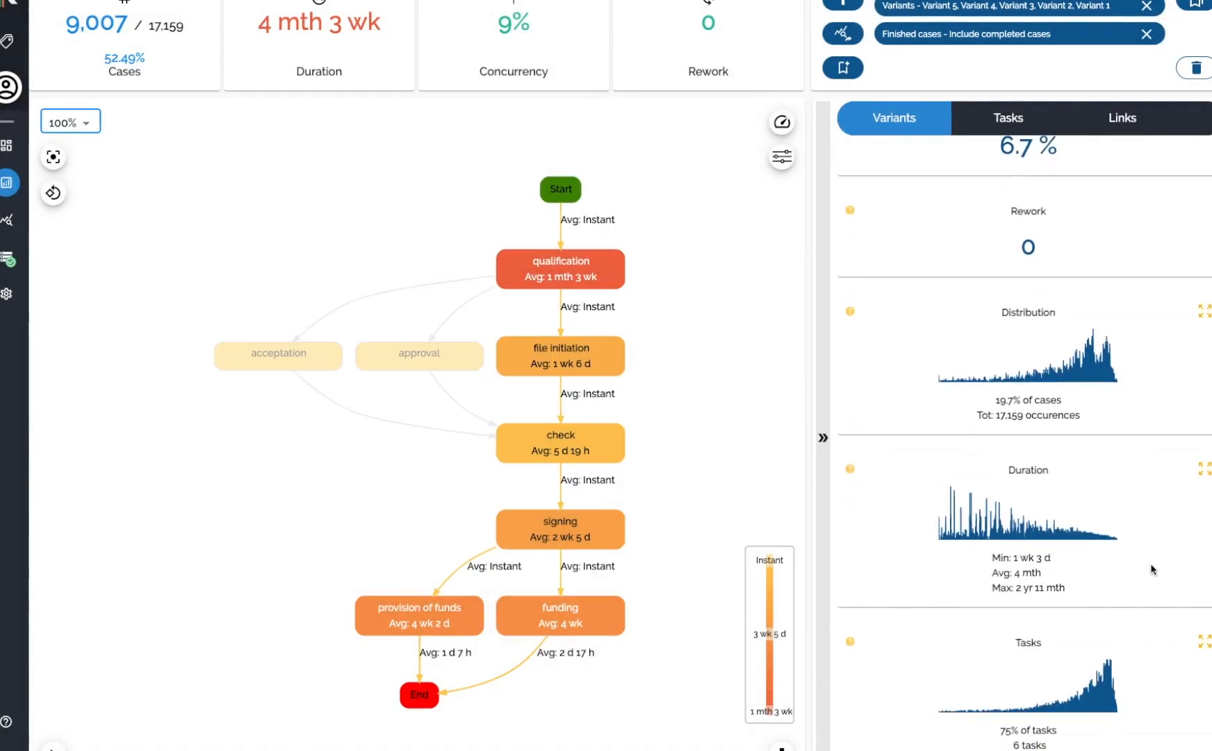
click(1205, 457)
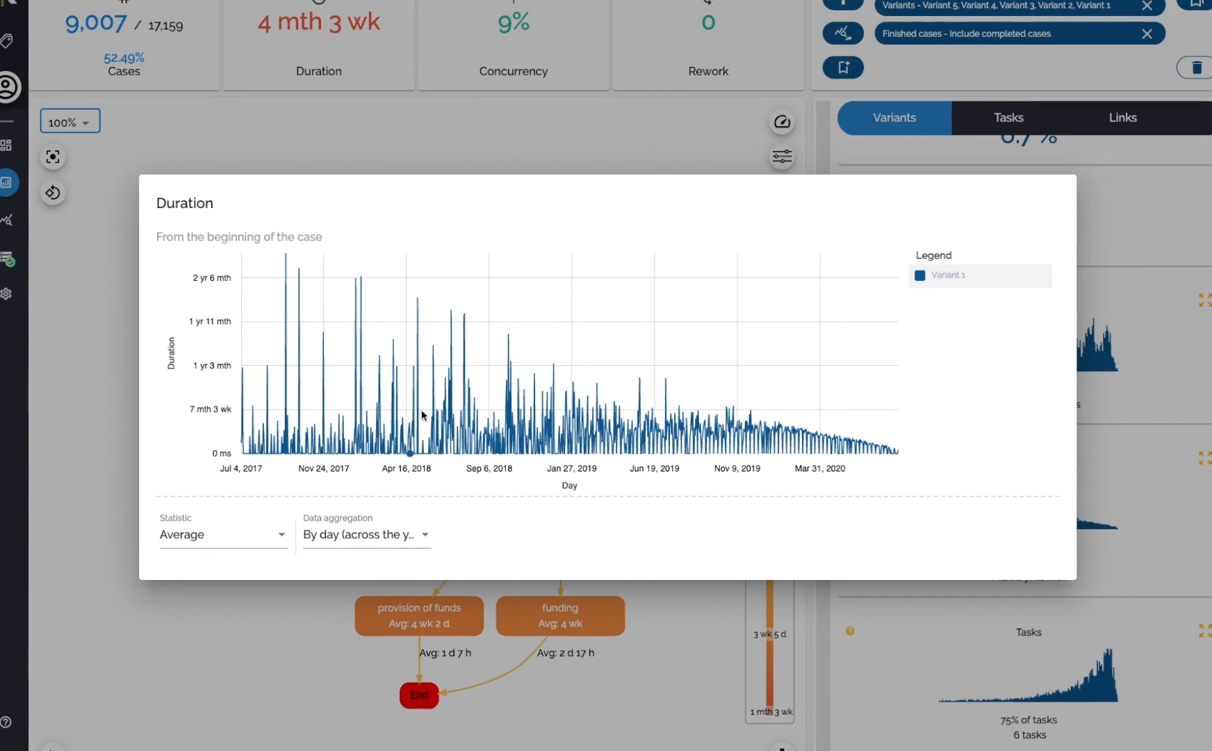
click(192, 544)
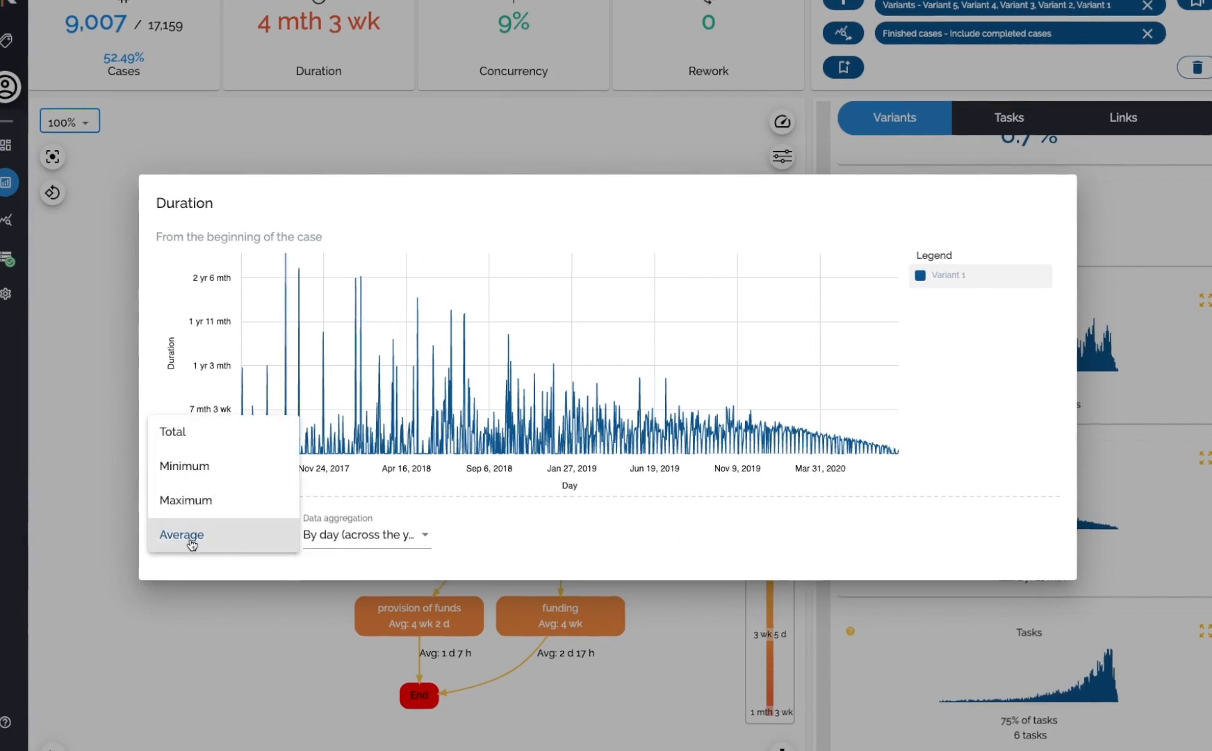
click(200, 472)
click(360, 544)
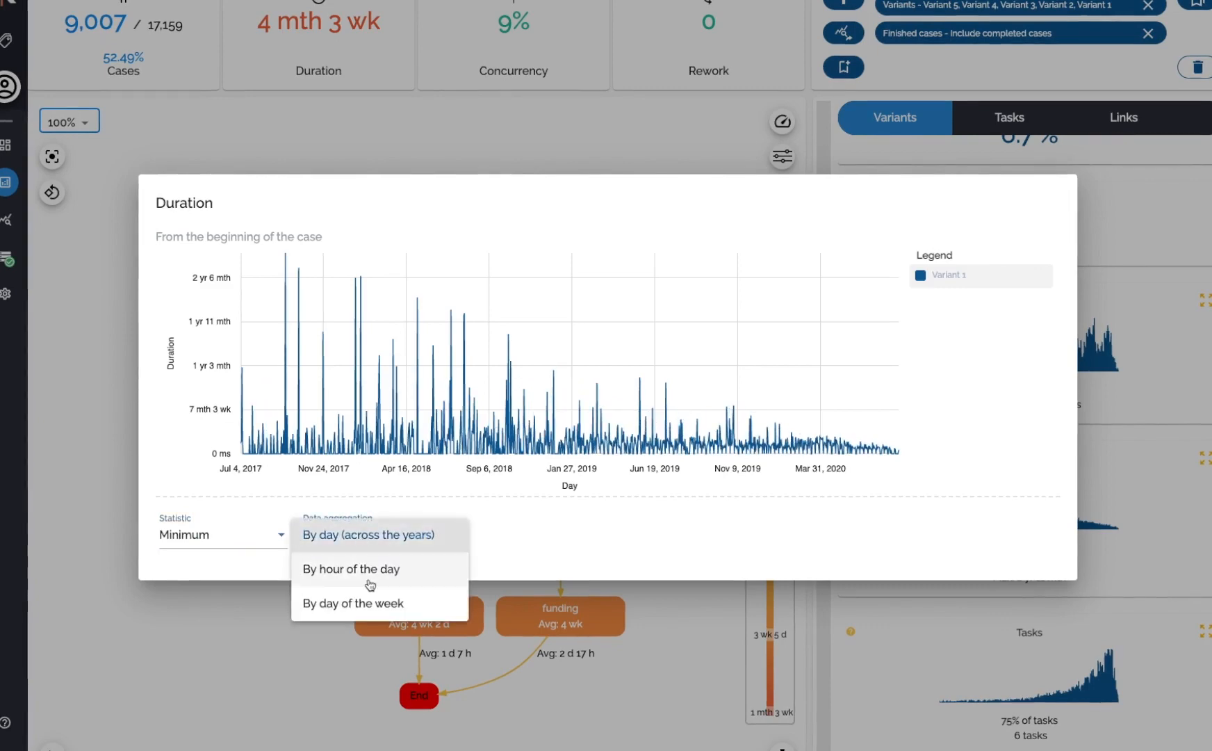
click(394, 579)
click(1132, 557)
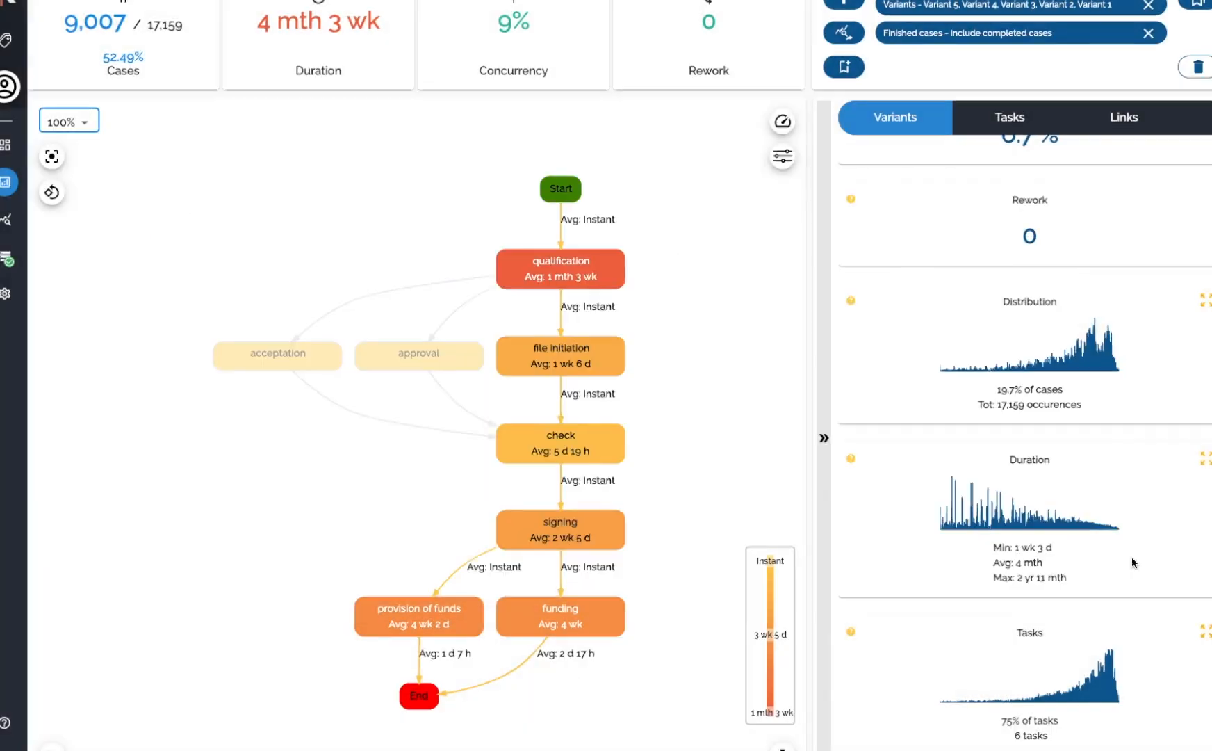
Examine the Region dimension pie chart's slices in the dashboard panel.
scroll(1131, 557, down, 3)
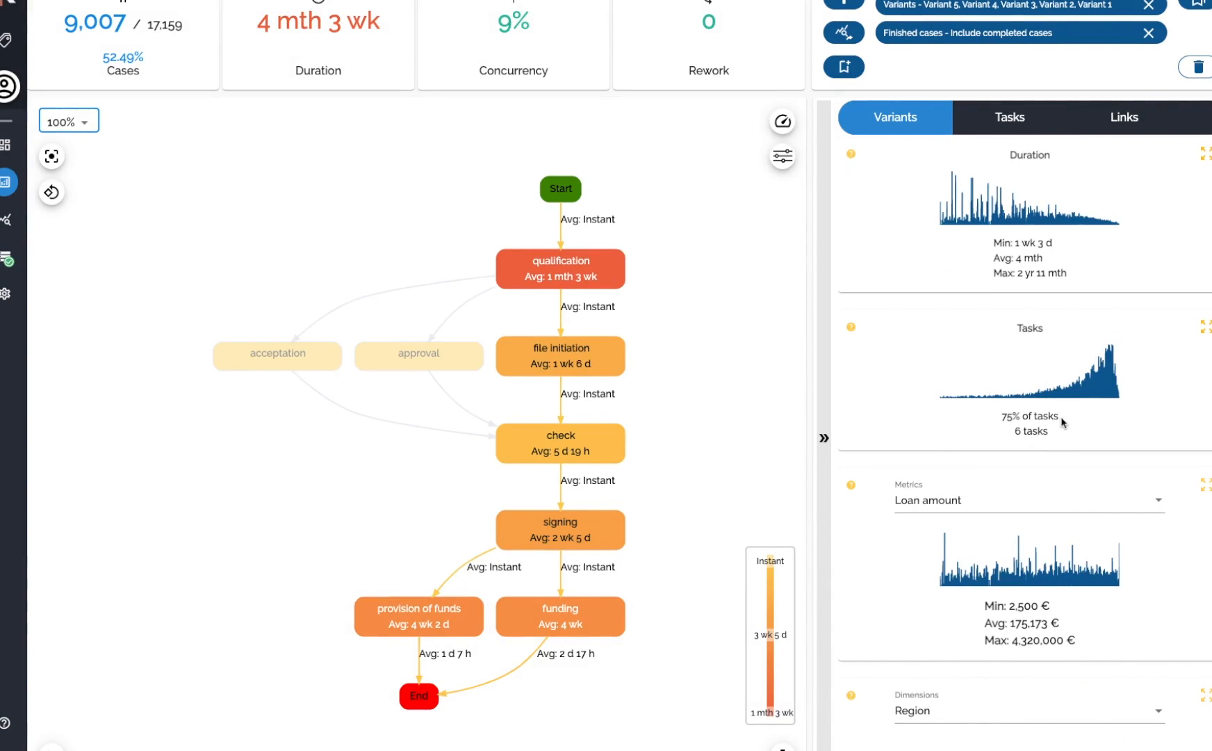
scroll(1056, 420, down, 3)
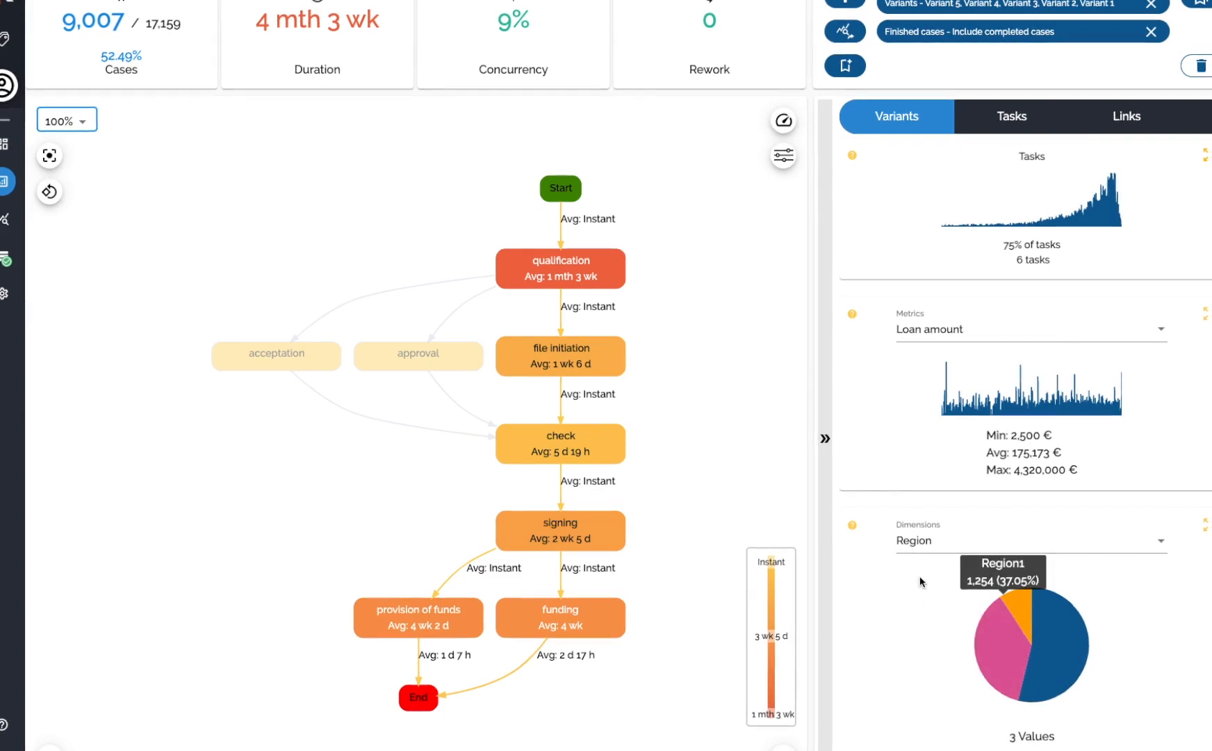
mouse_move(992, 647)
mouse_move(1046, 670)
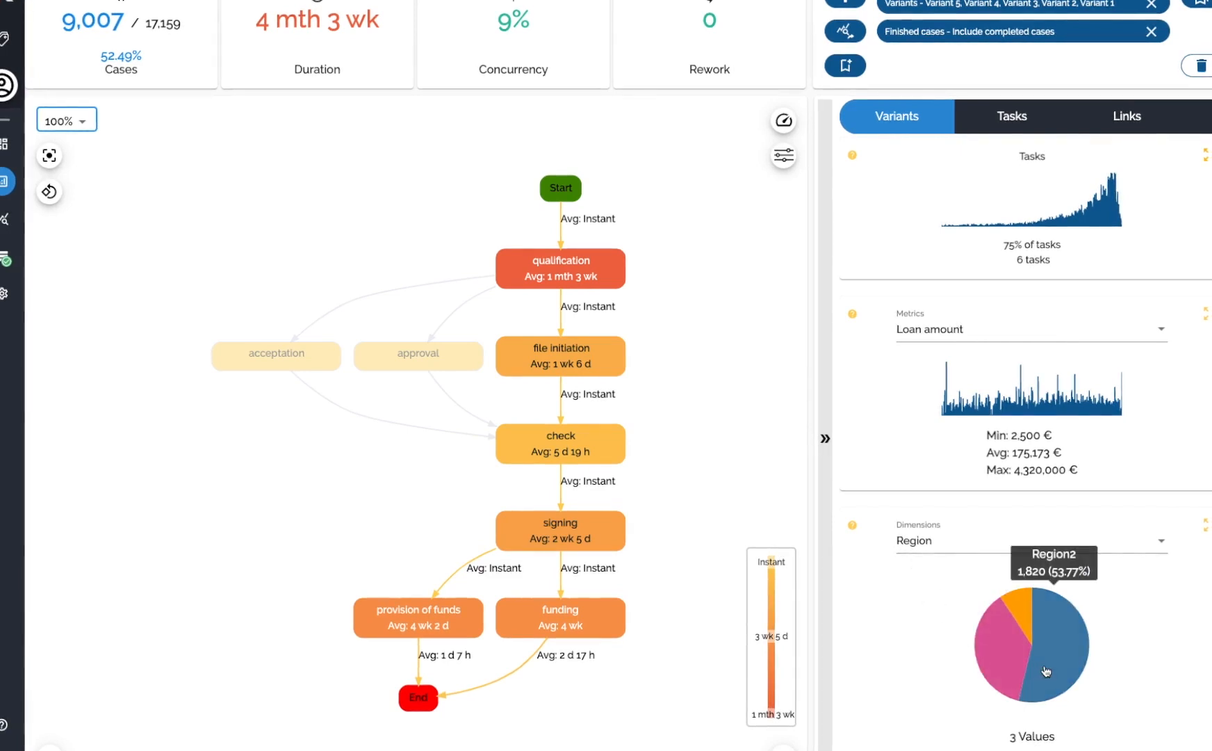
mouse_move(1018, 611)
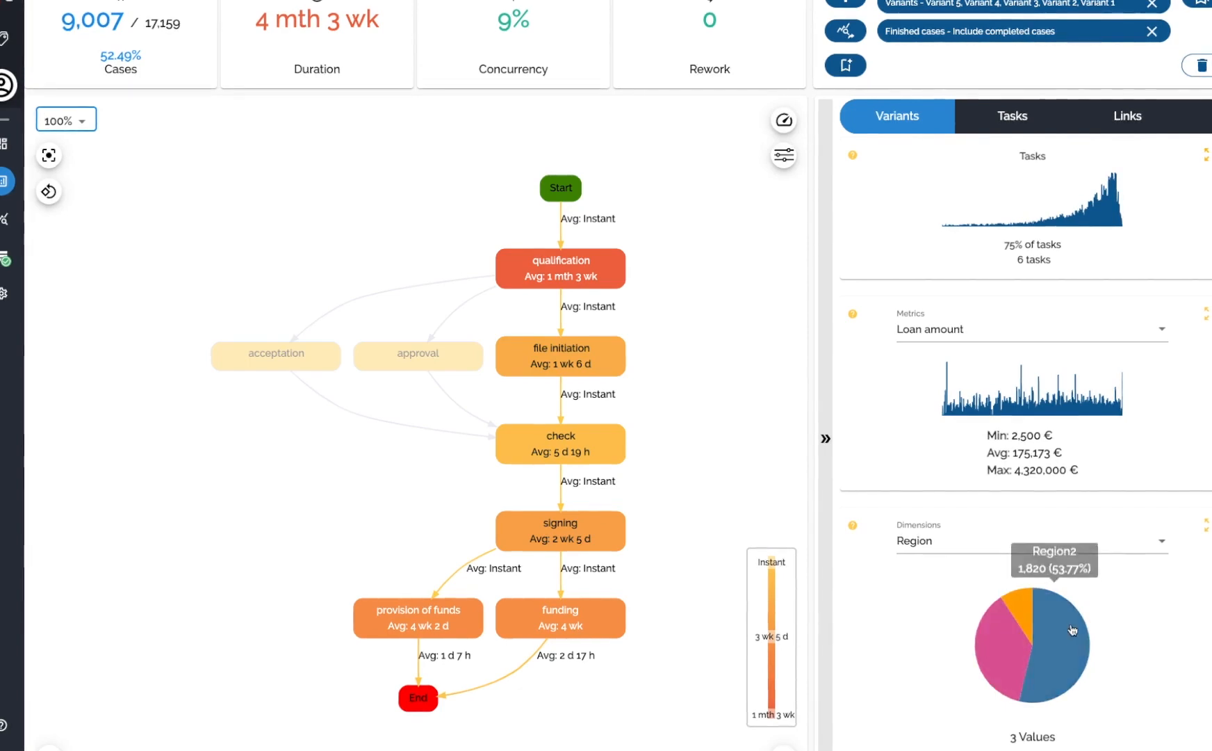
scroll(1159, 595, up, 8)
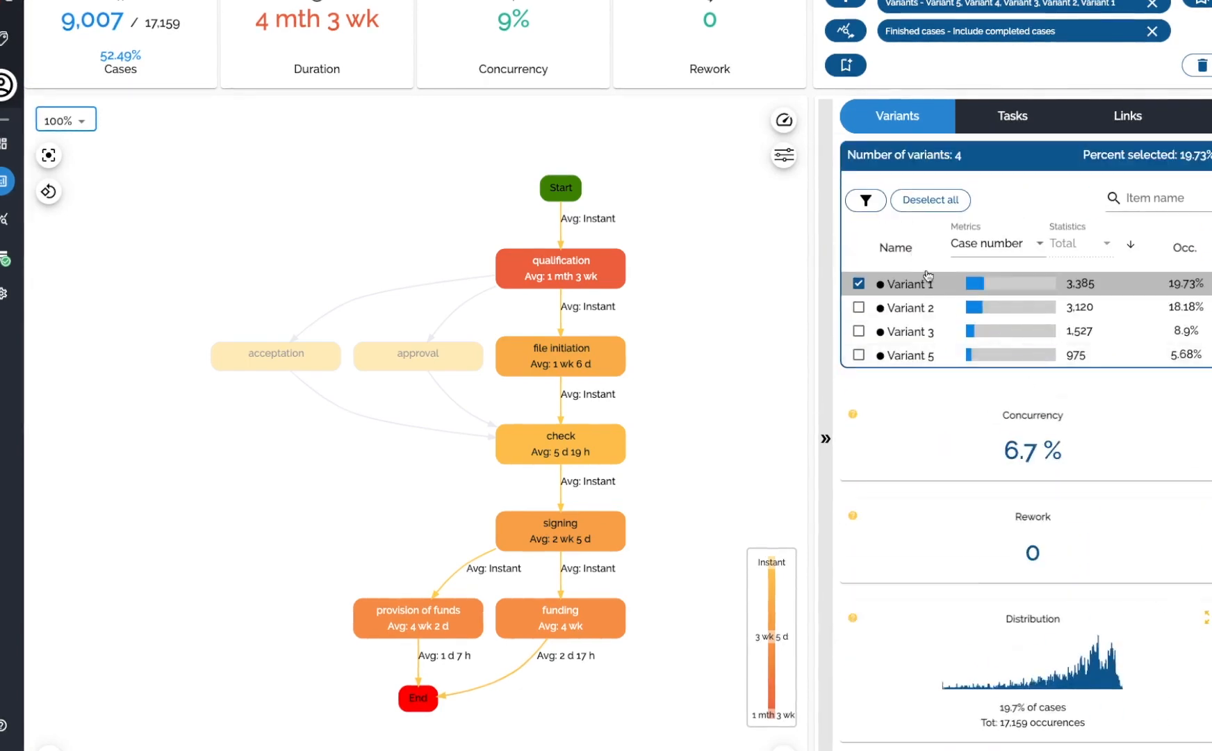
Expand the Loan amount metrics chart and set its data aggregation to By day of the week.
scroll(963, 337, down, 6)
scroll(966, 346, down, 2)
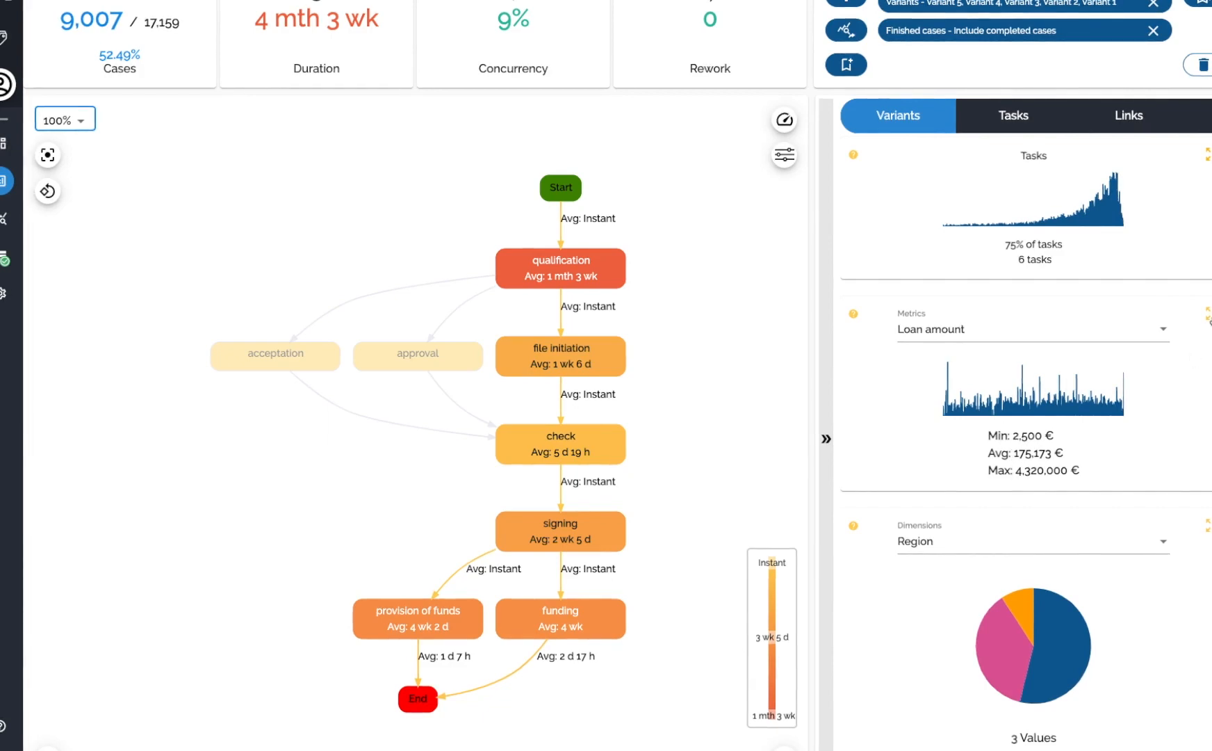
click(1209, 316)
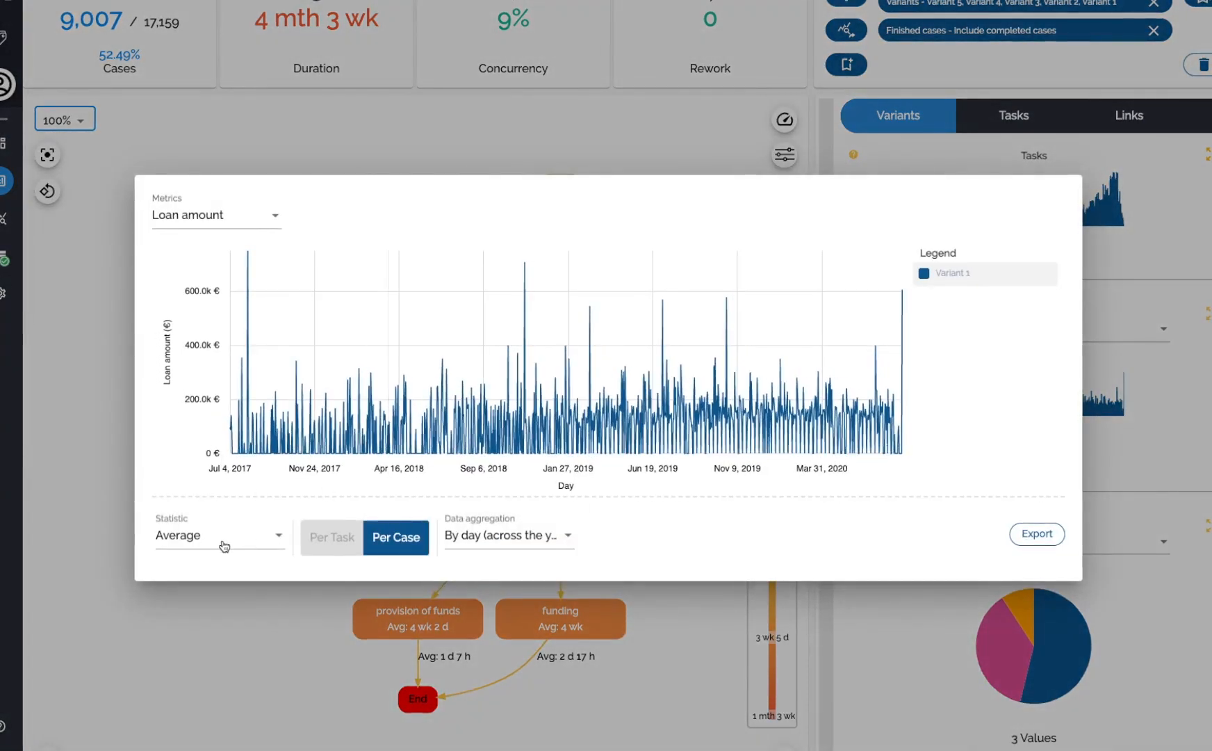
click(490, 535)
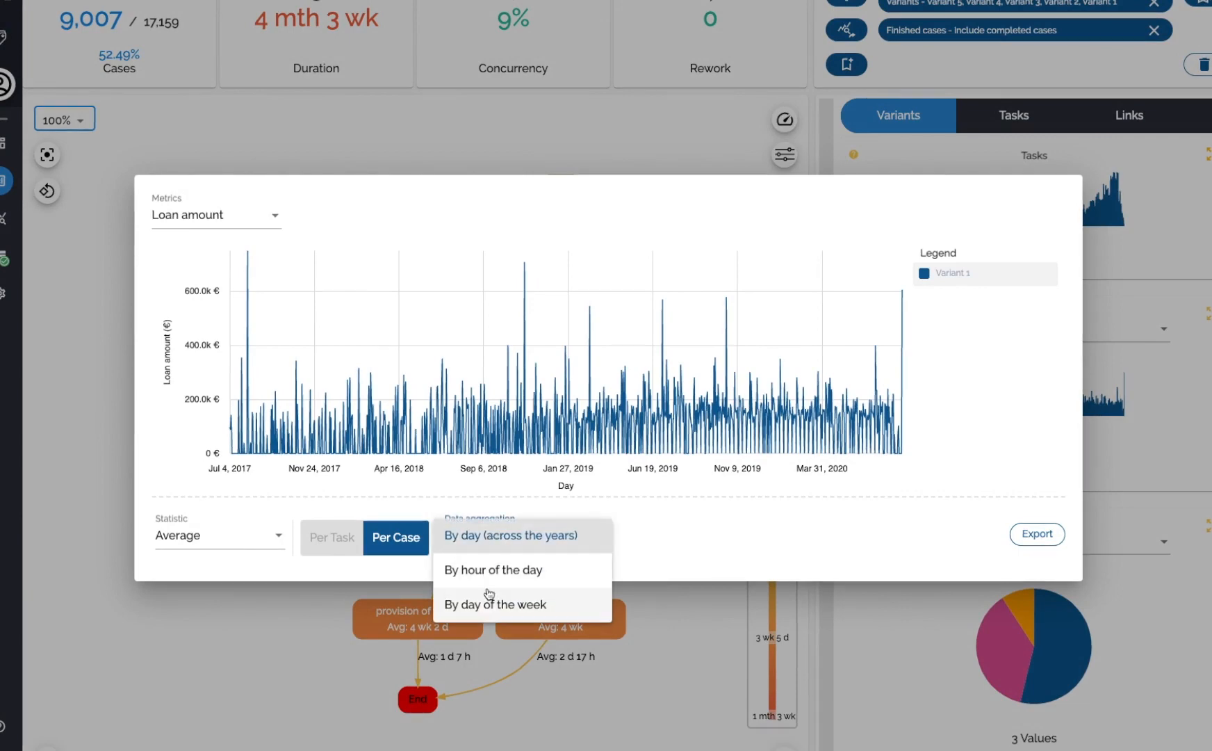
click(495, 569)
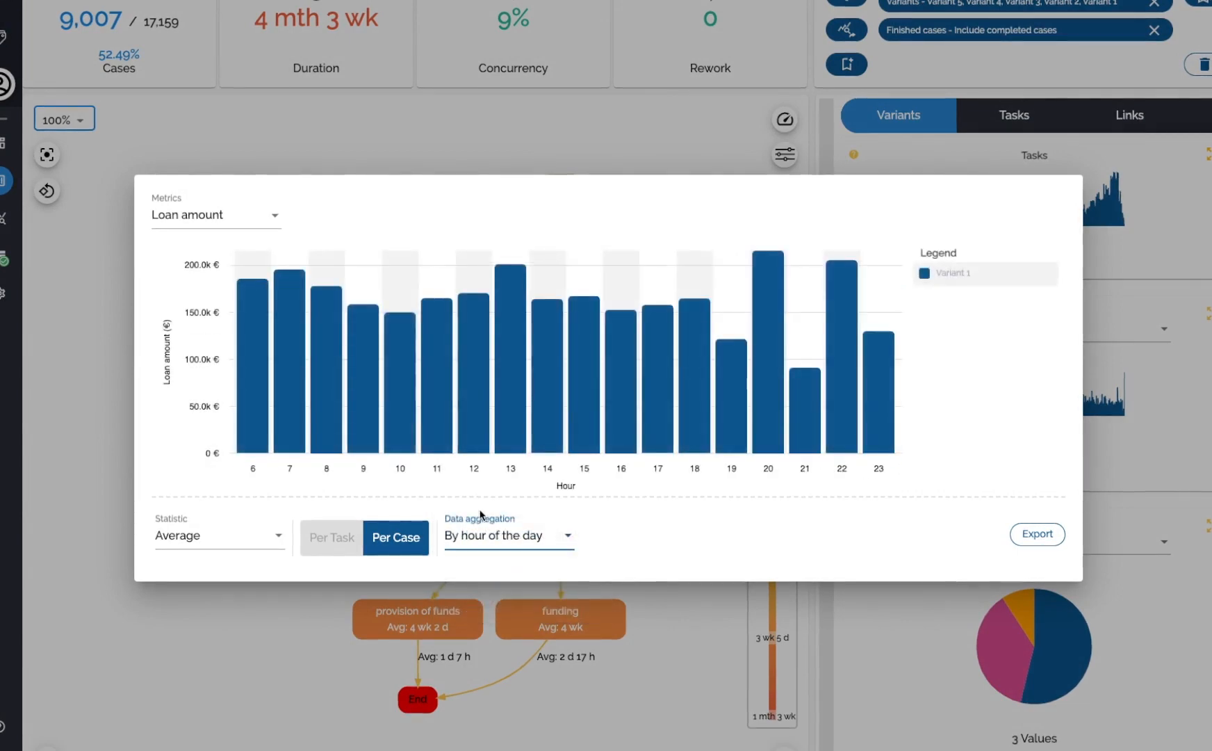
click(485, 535)
click(503, 570)
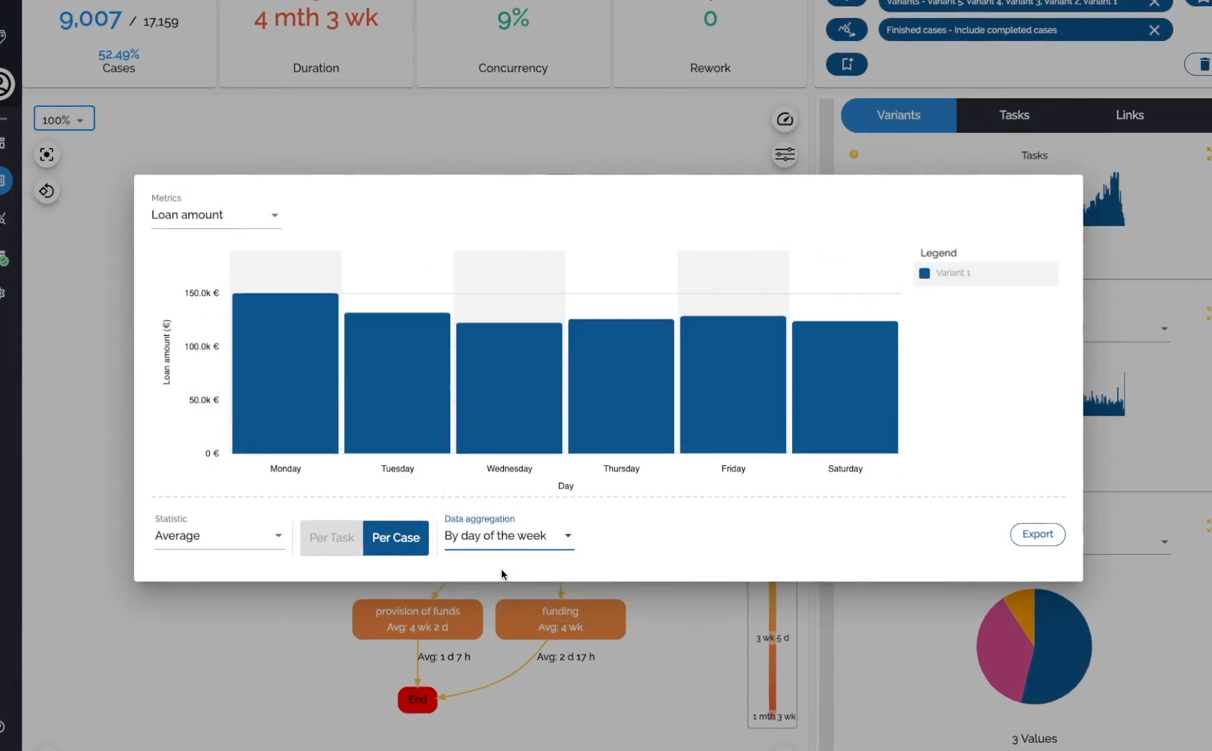
click(1016, 537)
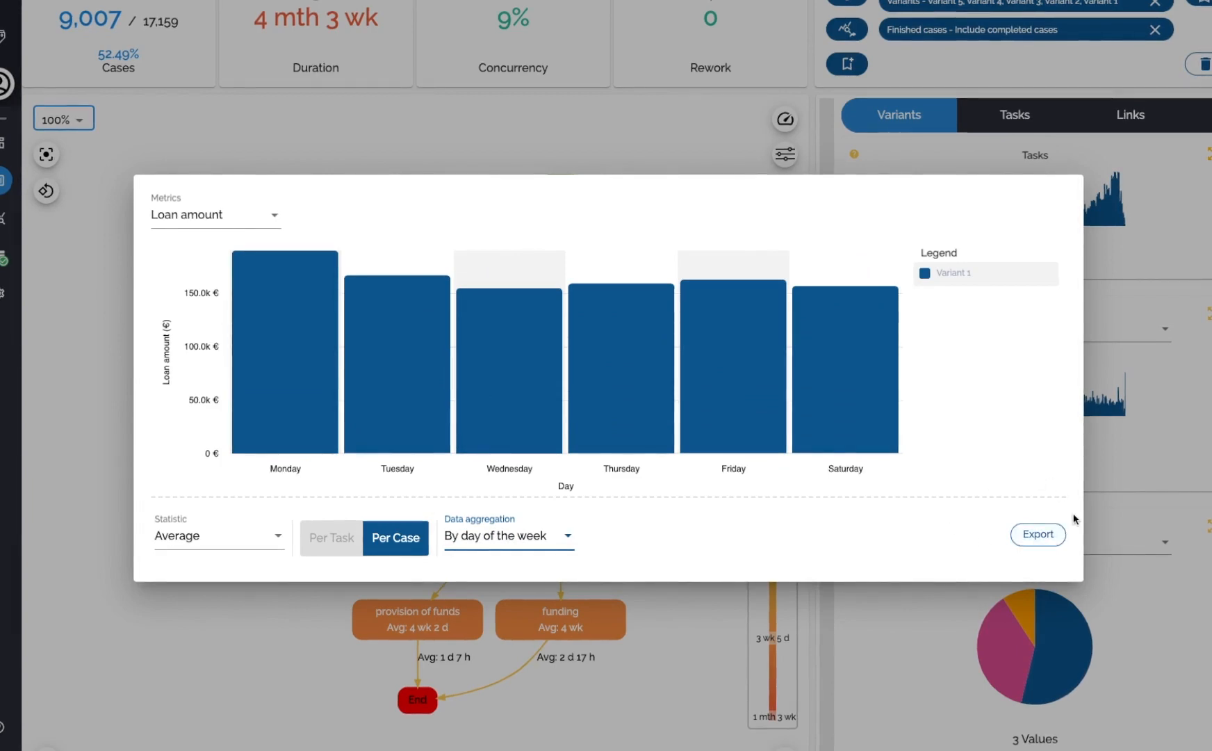
click(1112, 518)
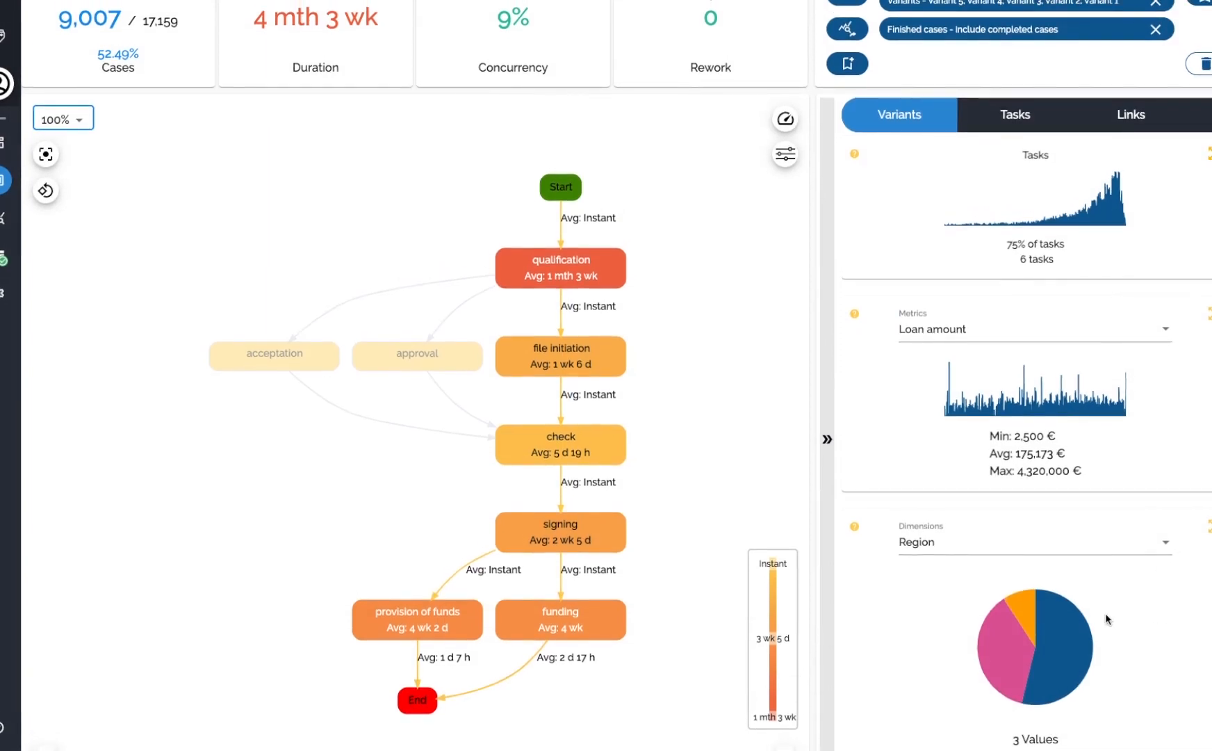
Switch to the Tasks list and select the file initiation task.
scroll(1105, 613, up, 5)
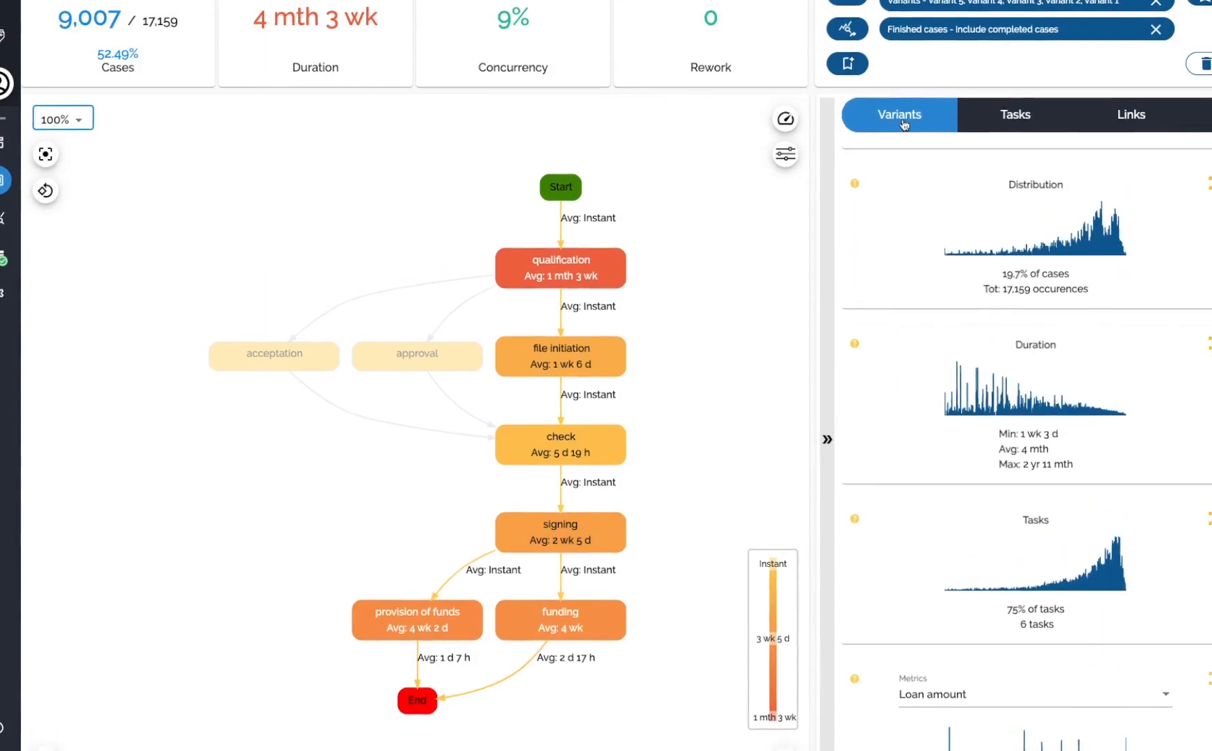
scroll(936, 209, up, 6)
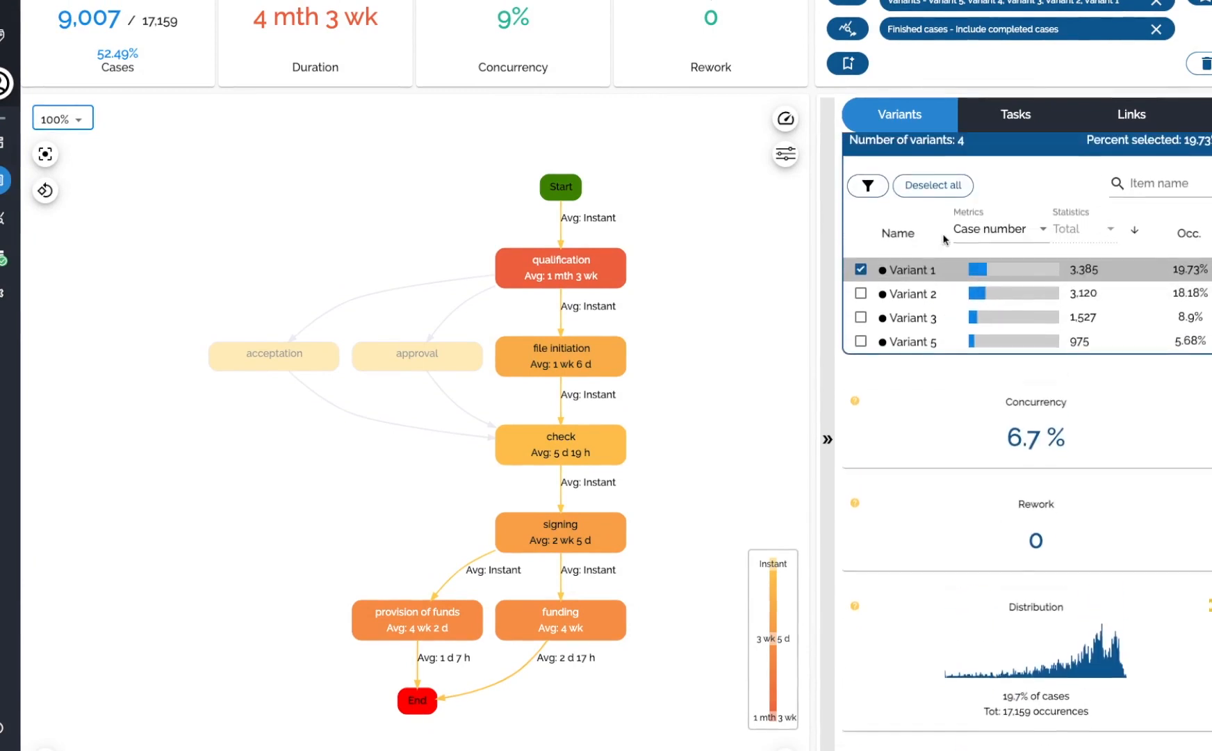
click(1019, 114)
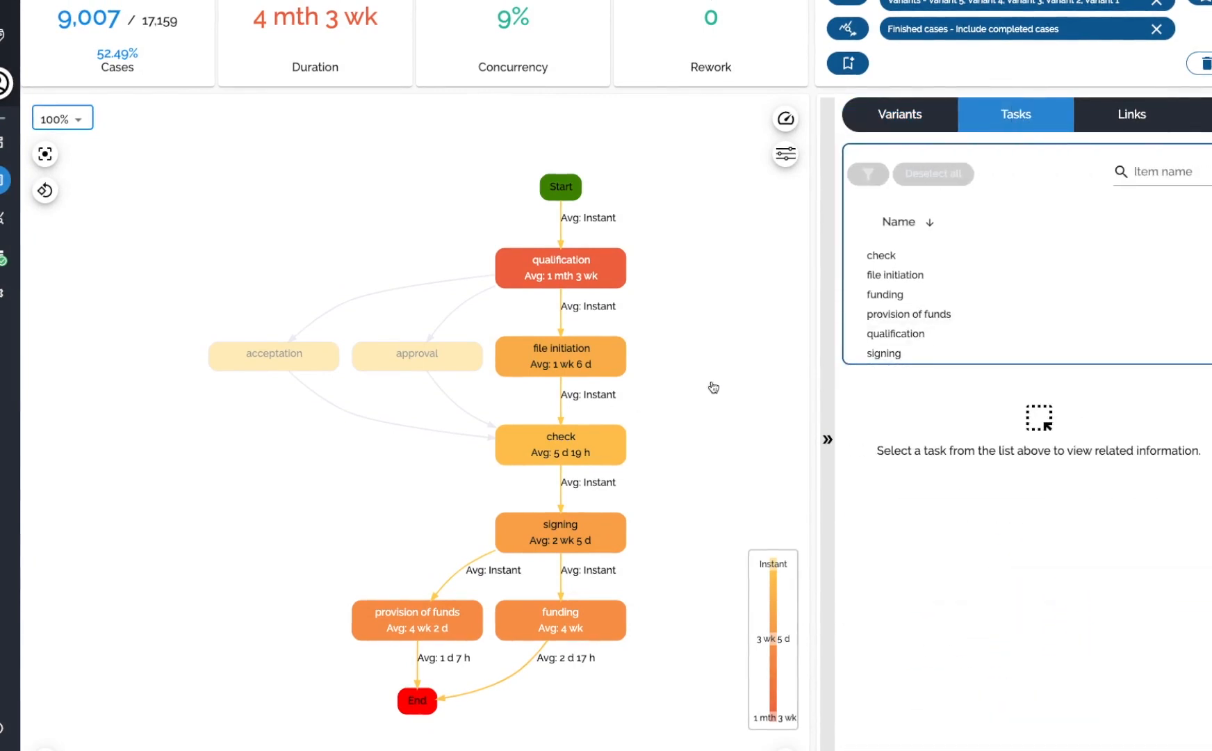
click(886, 275)
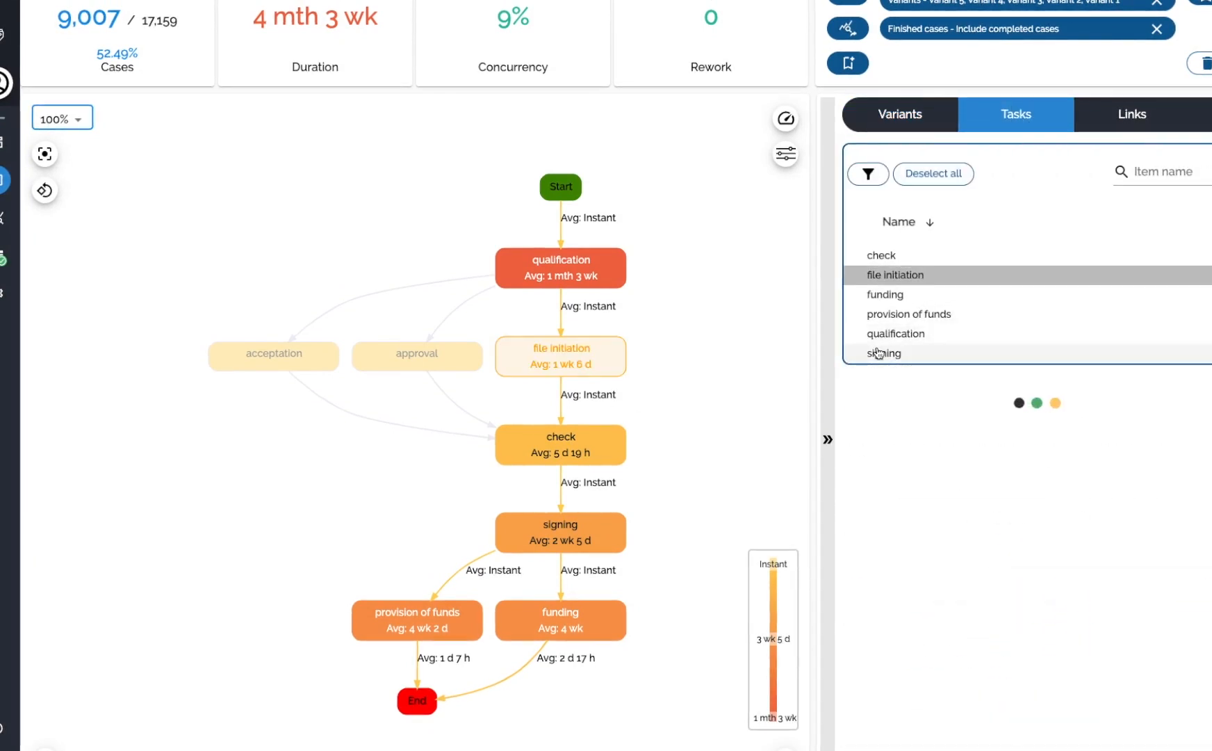
Expand the file initiation task's Nearby tasks panel and open its previous, concurrent and following task sections.
scroll(1078, 489, down, 1)
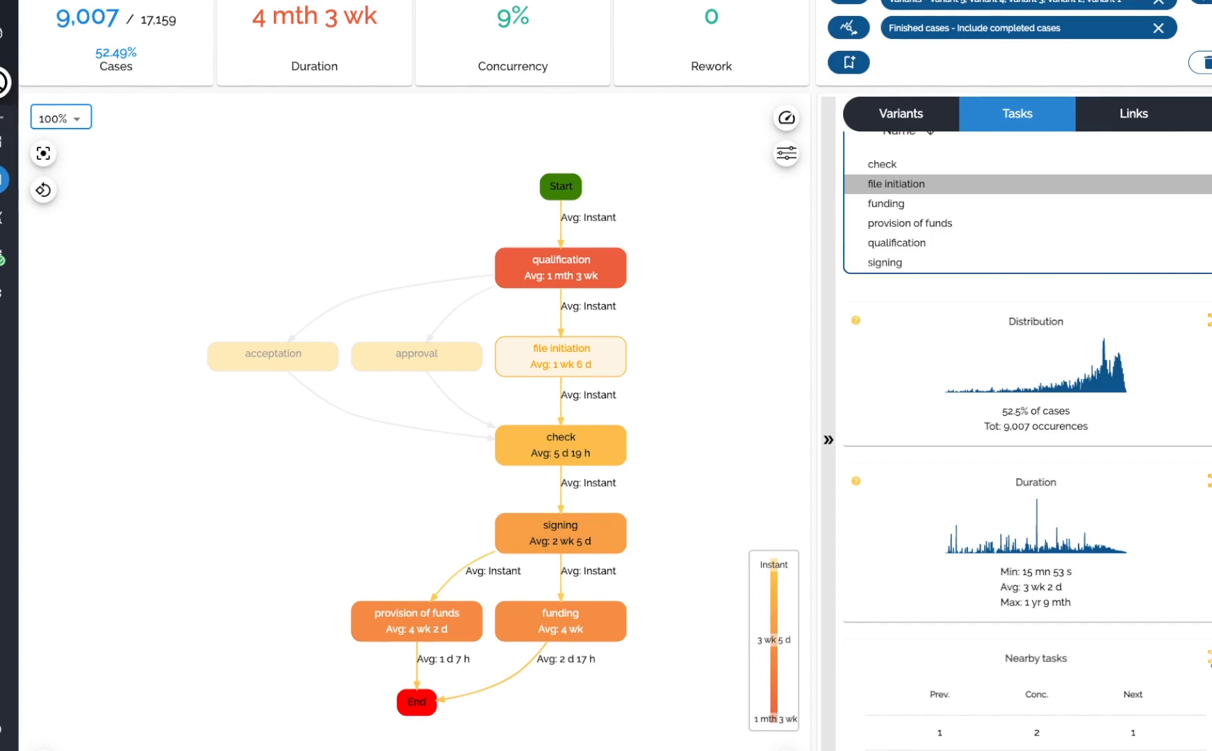
click(1210, 661)
click(435, 362)
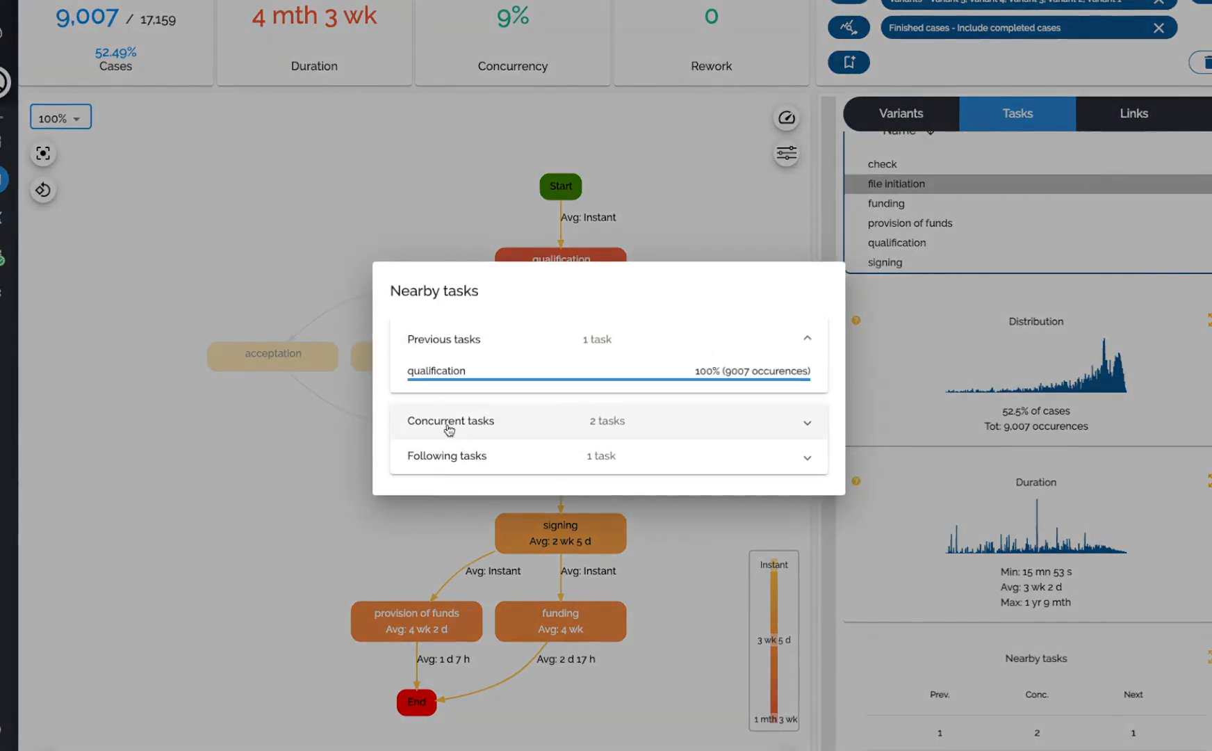
click(410, 423)
click(471, 508)
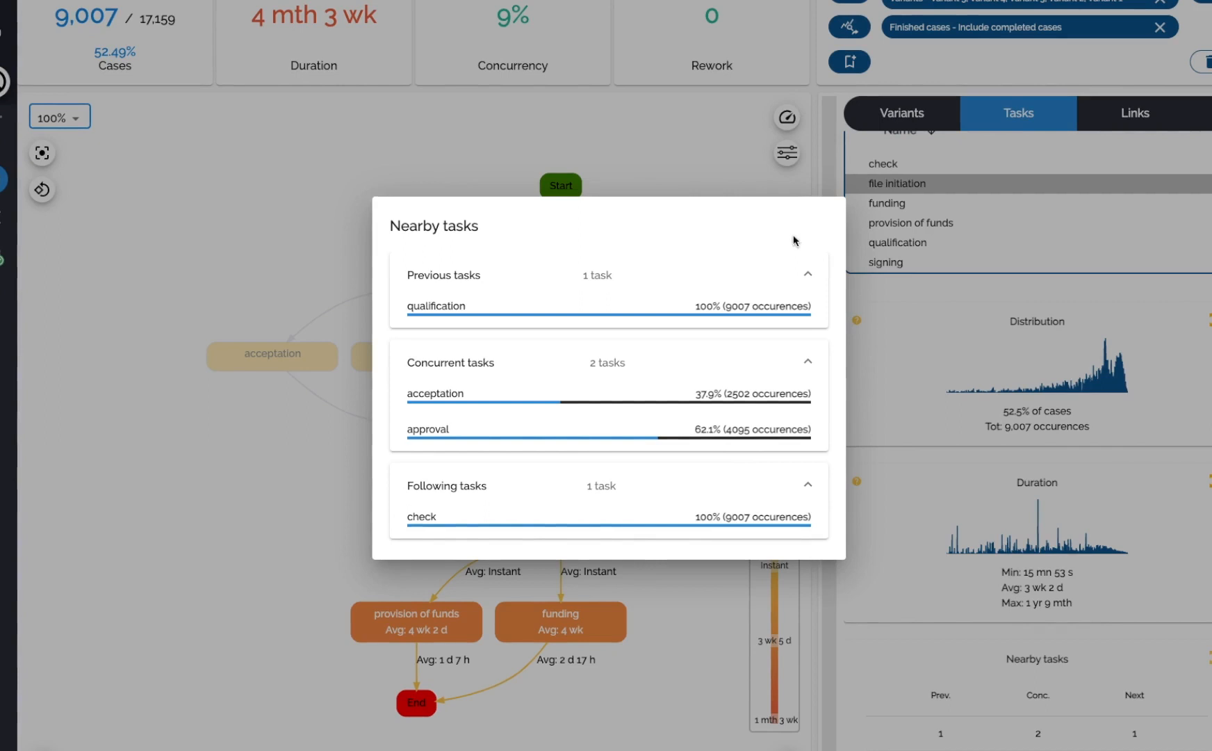
click(994, 656)
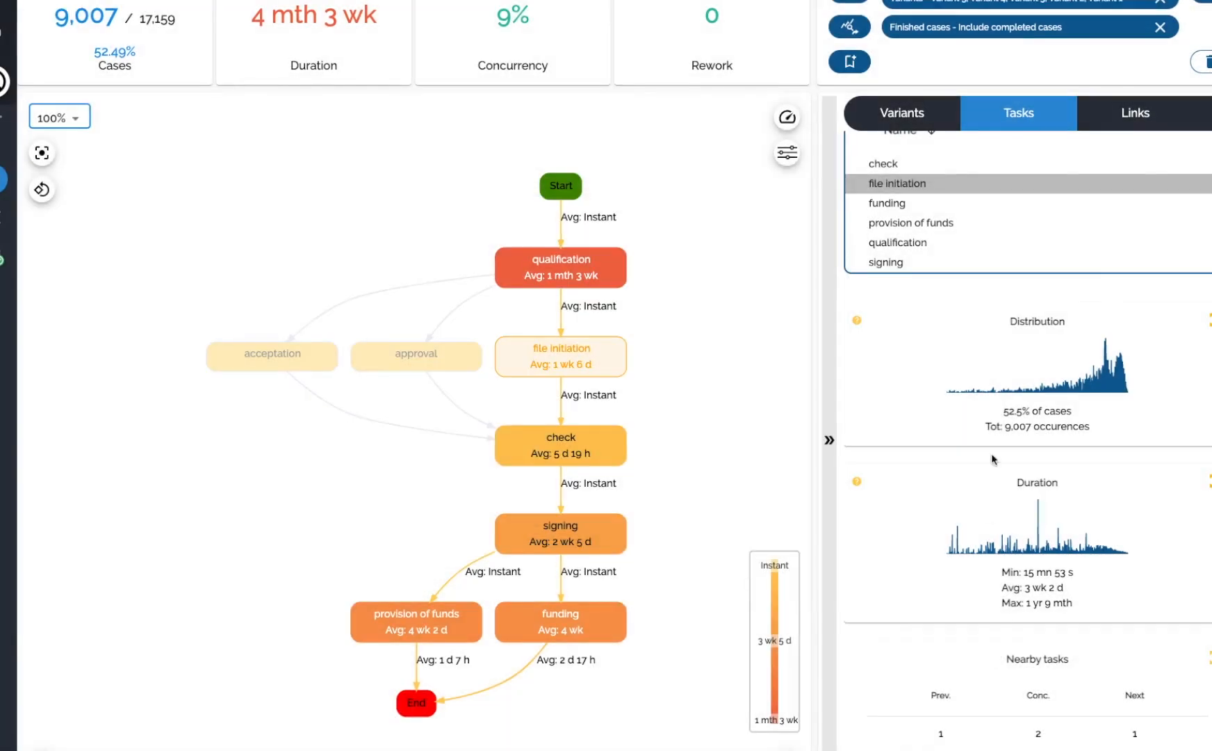
Switch to the Links list, select the file initiation --> check link, and view its concurrent links.
click(1129, 116)
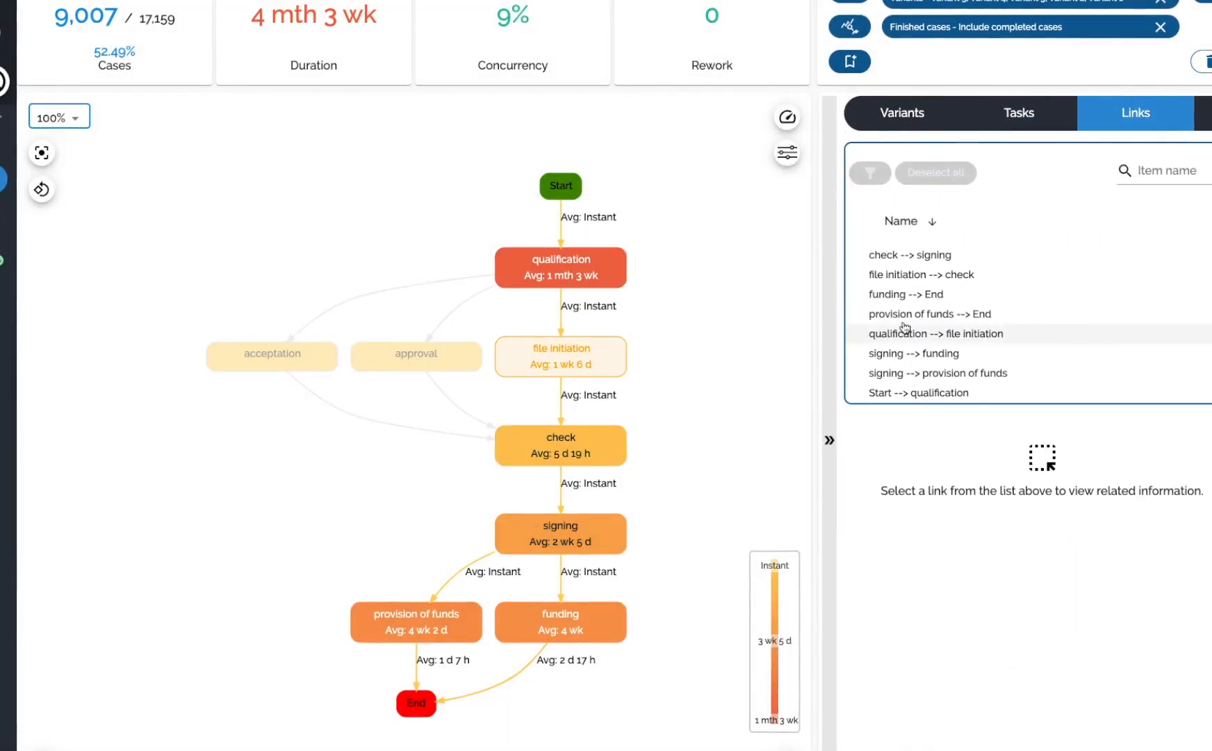
click(907, 274)
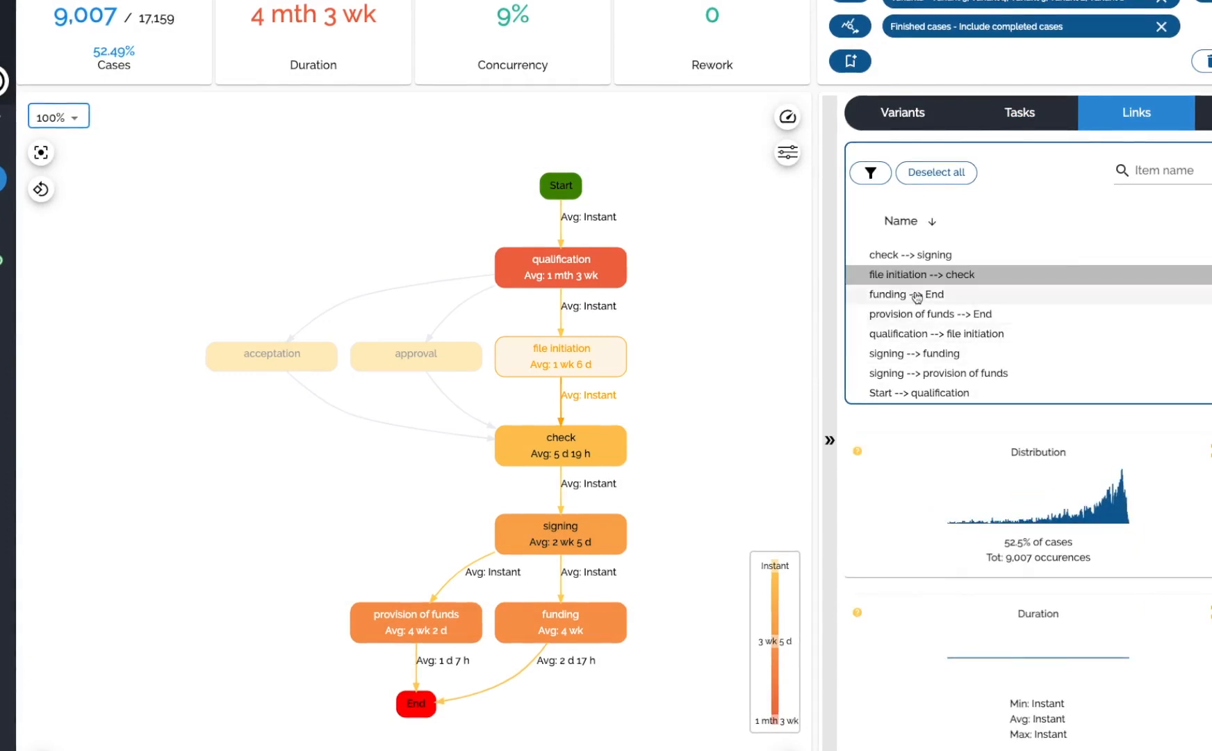
scroll(1137, 527, down, 1)
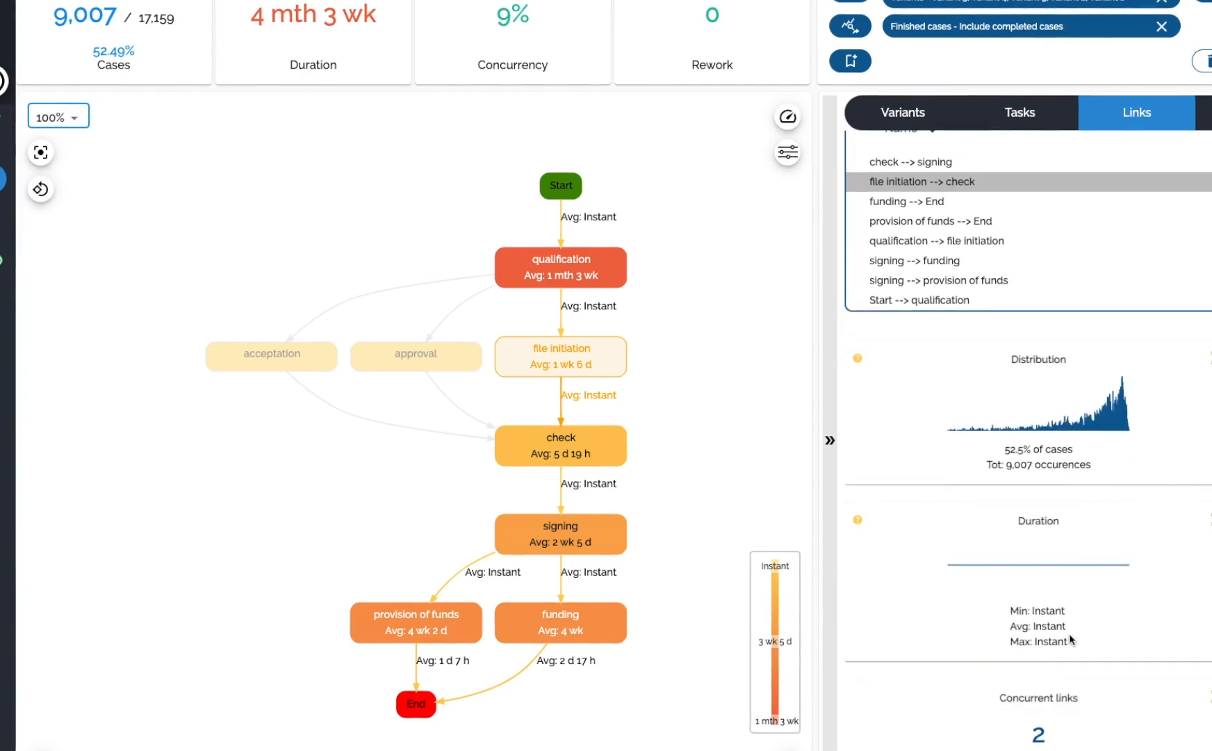
click(1039, 730)
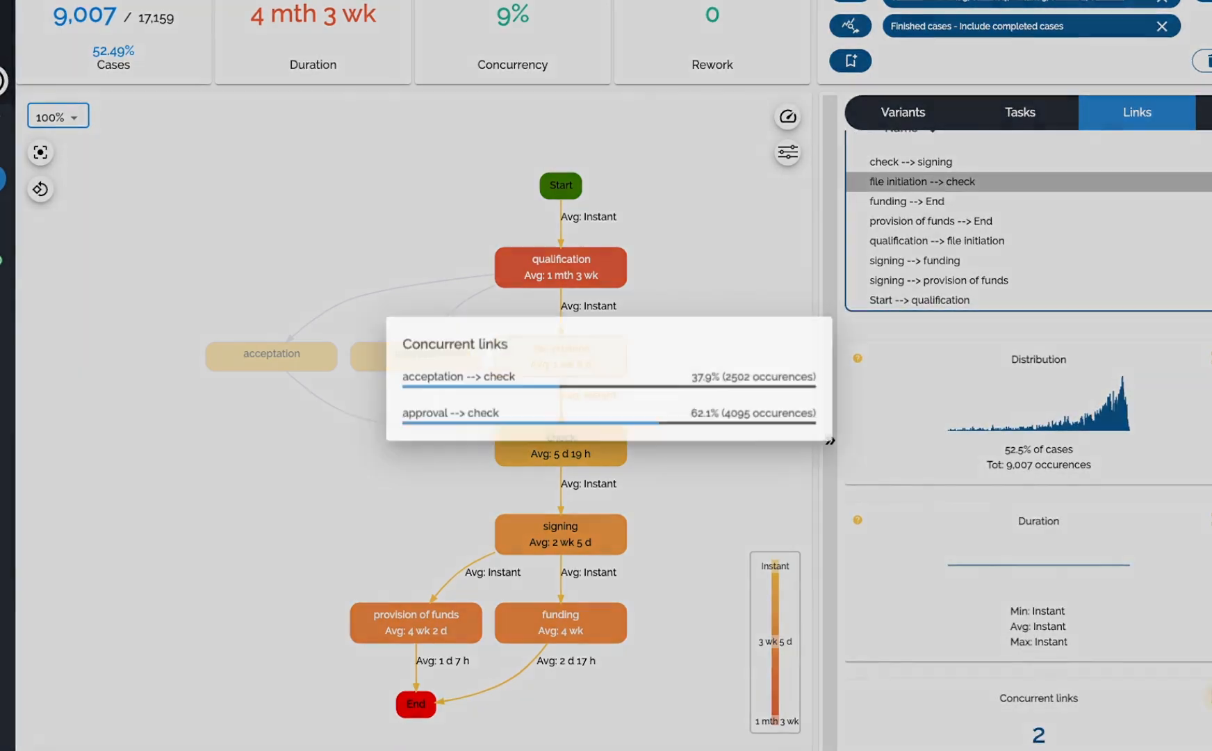
click(998, 480)
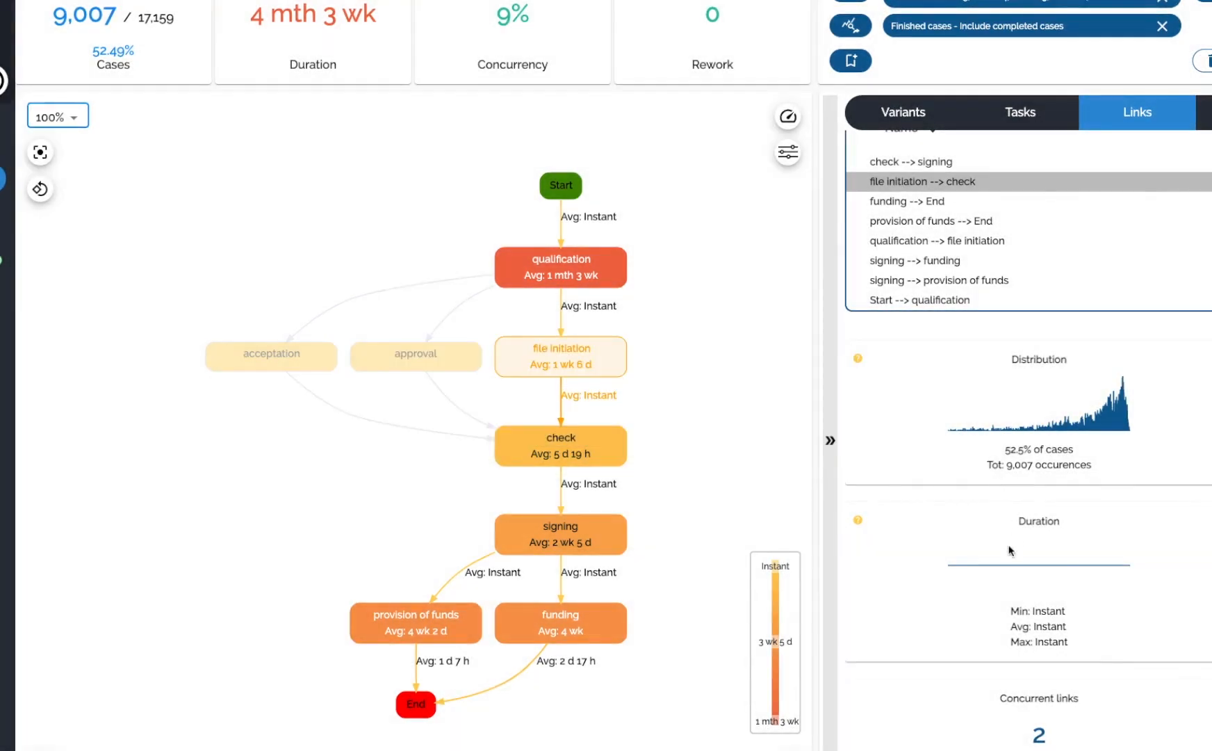
Switch back to the Variants list.
scroll(1011, 566, up, 1)
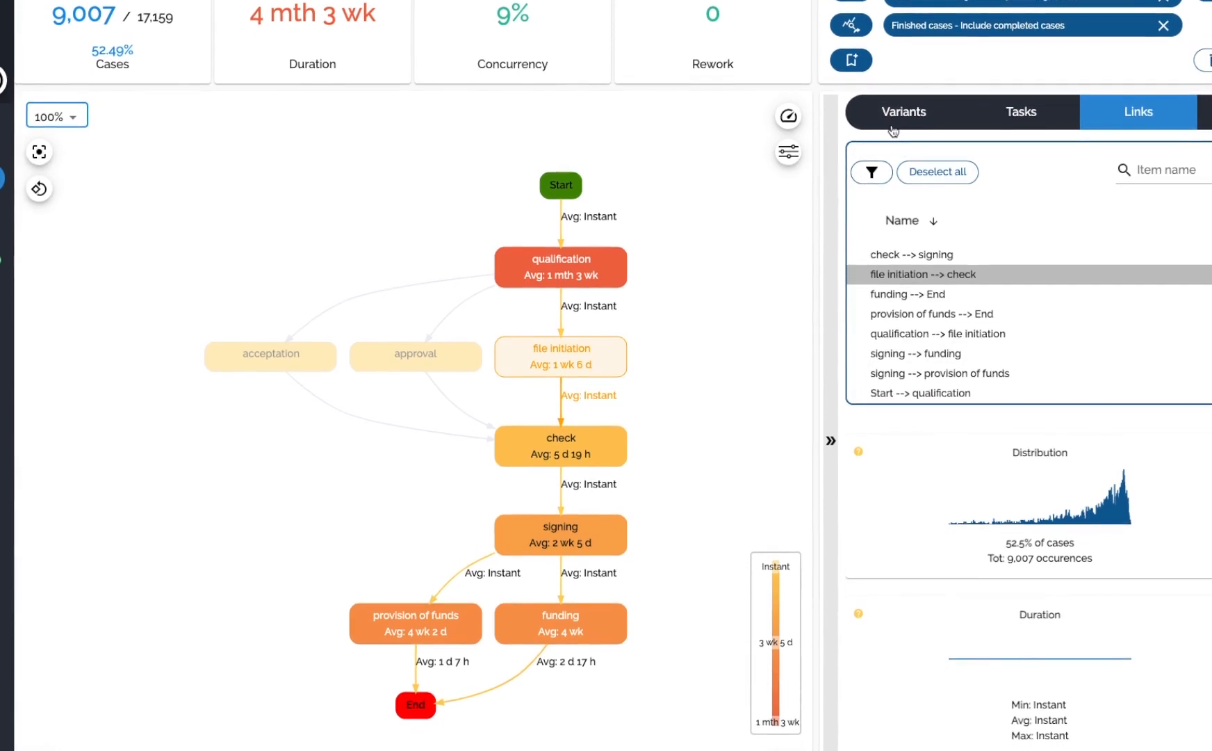
click(1019, 112)
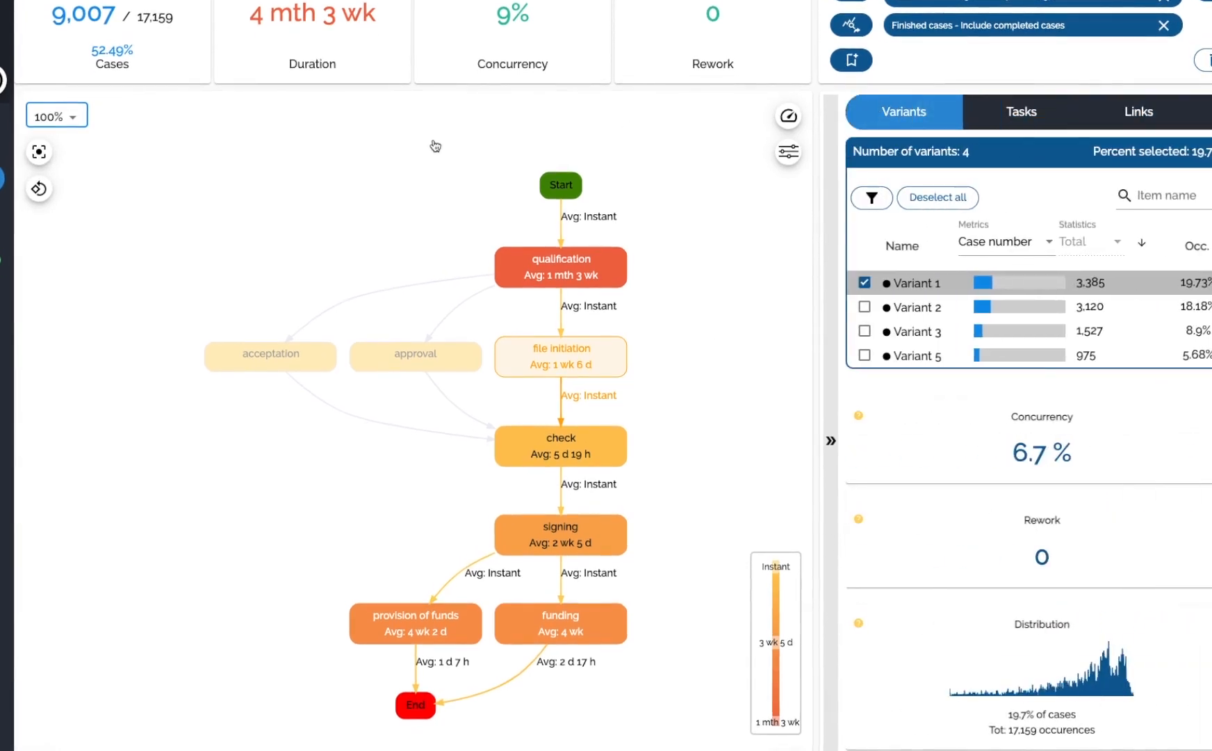
click(788, 748)
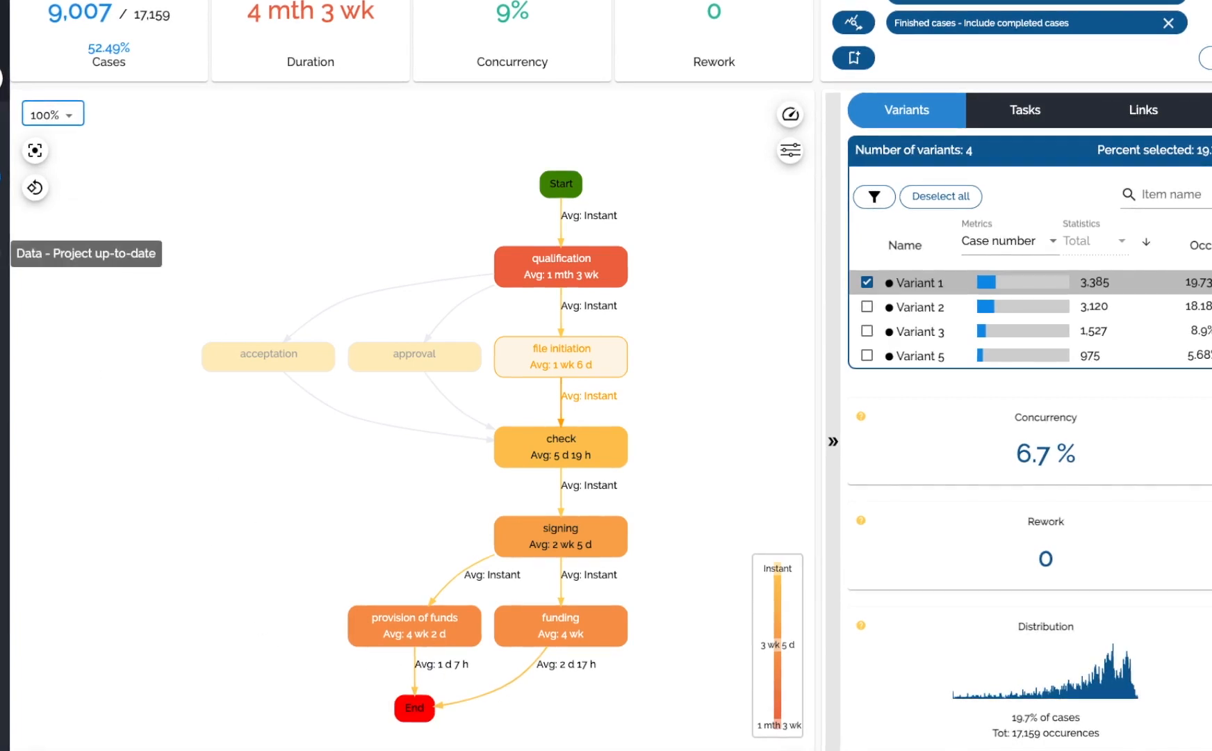
Open the Home loan project's settings and its process models list.
click(2, 348)
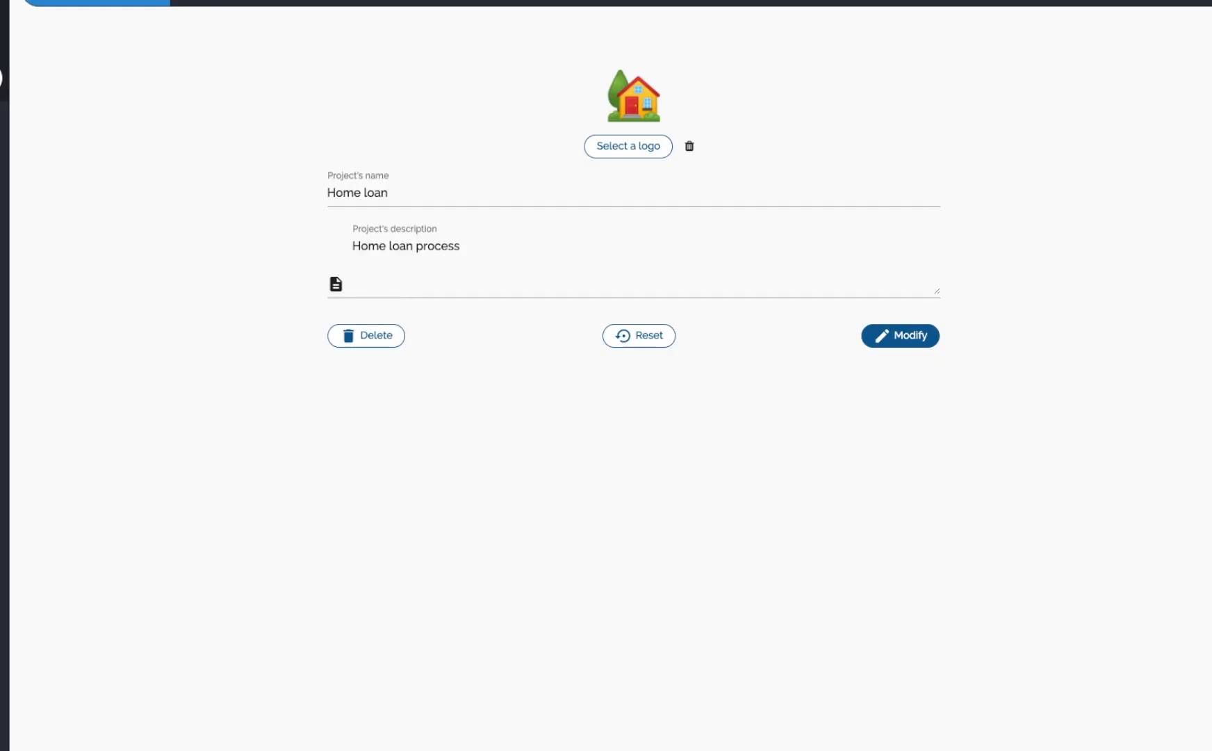
click(760, 2)
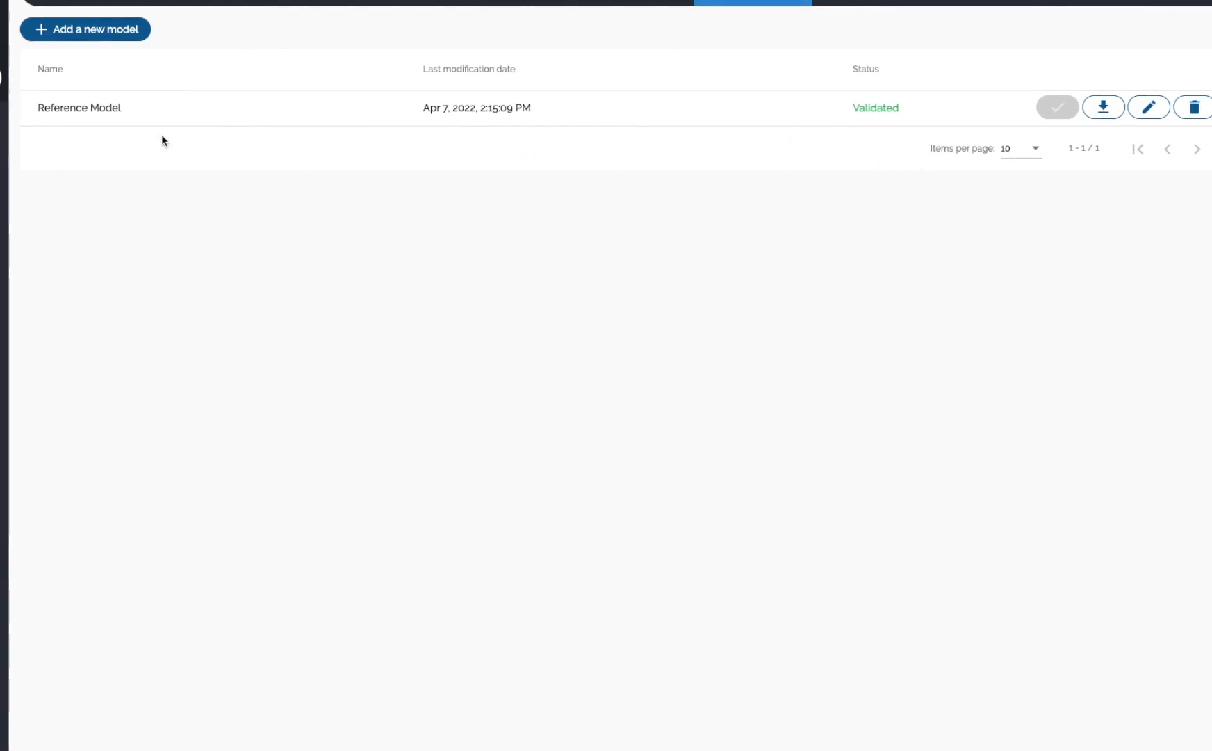
View the Reference Model in the model editor, then go back and return to the Analysis page.
click(1150, 107)
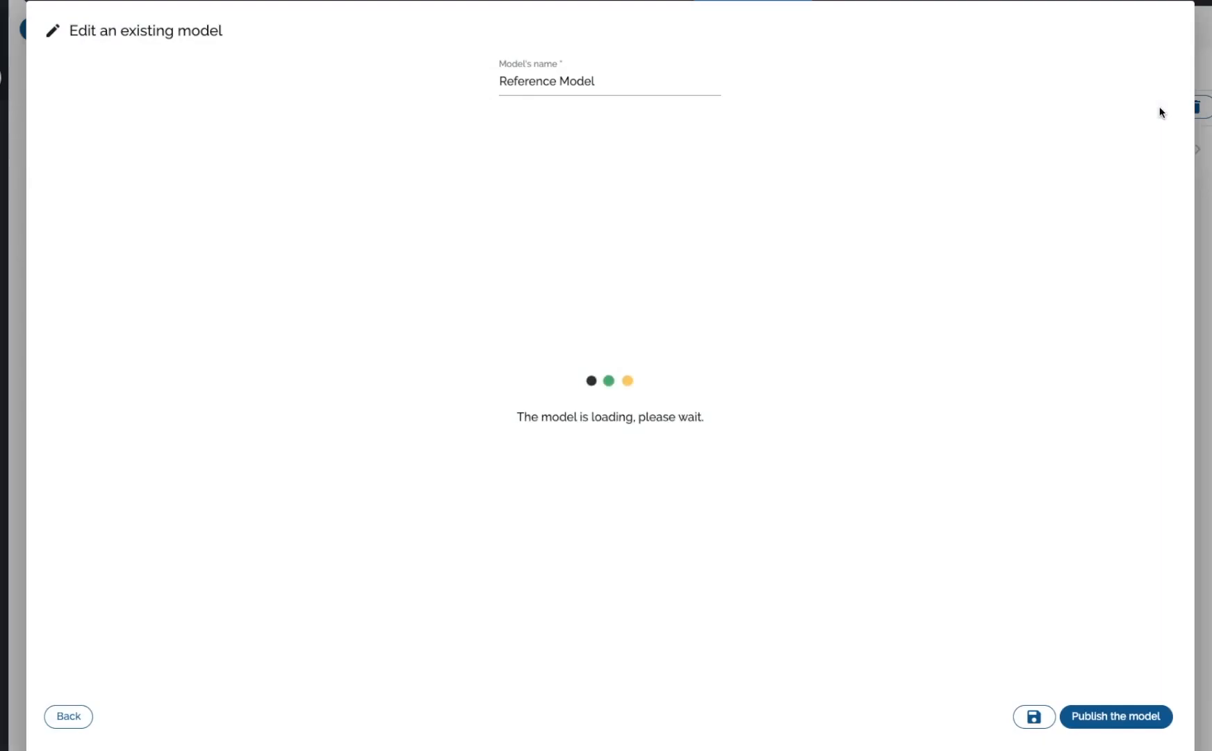
drag(176, 385, 203, 414)
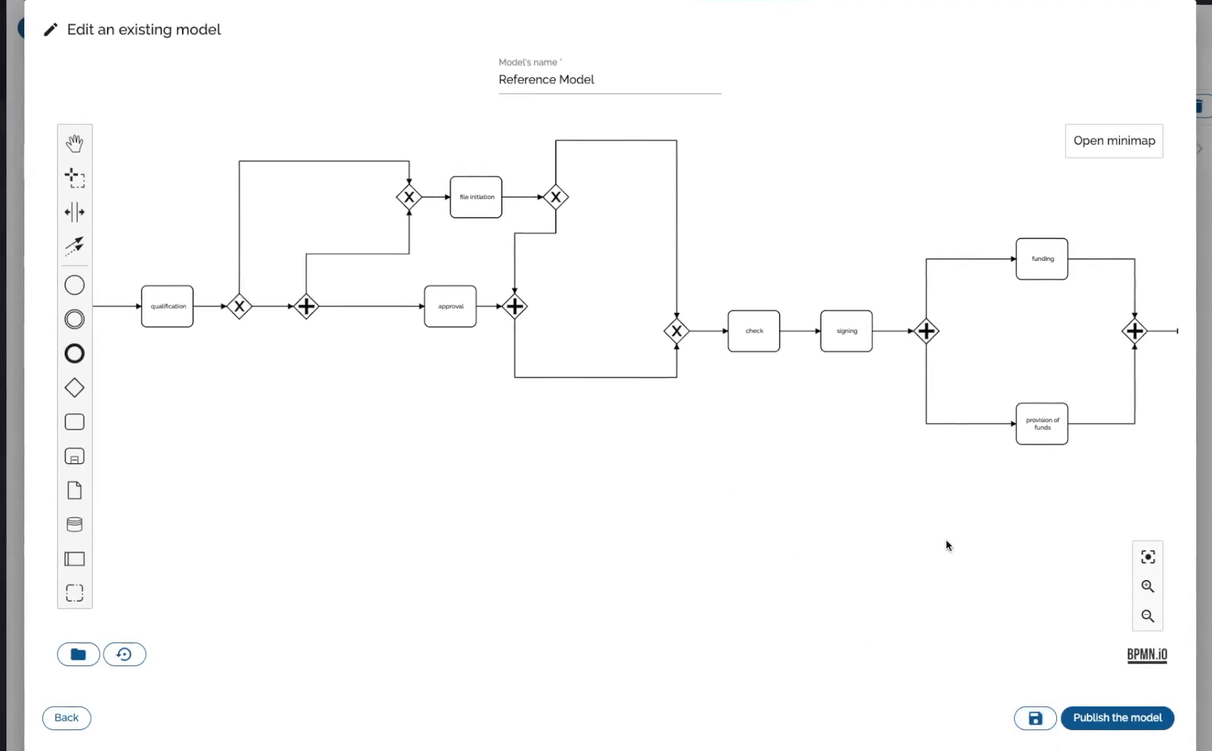
click(597, 79)
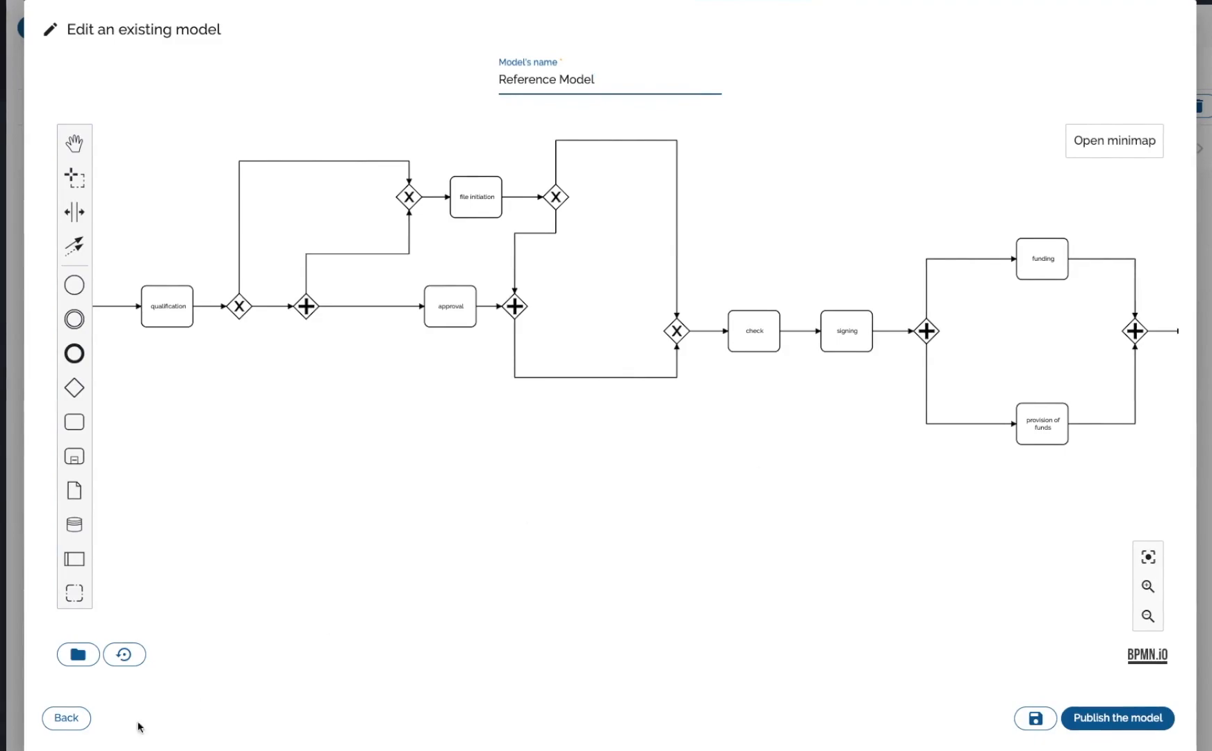
click(66, 718)
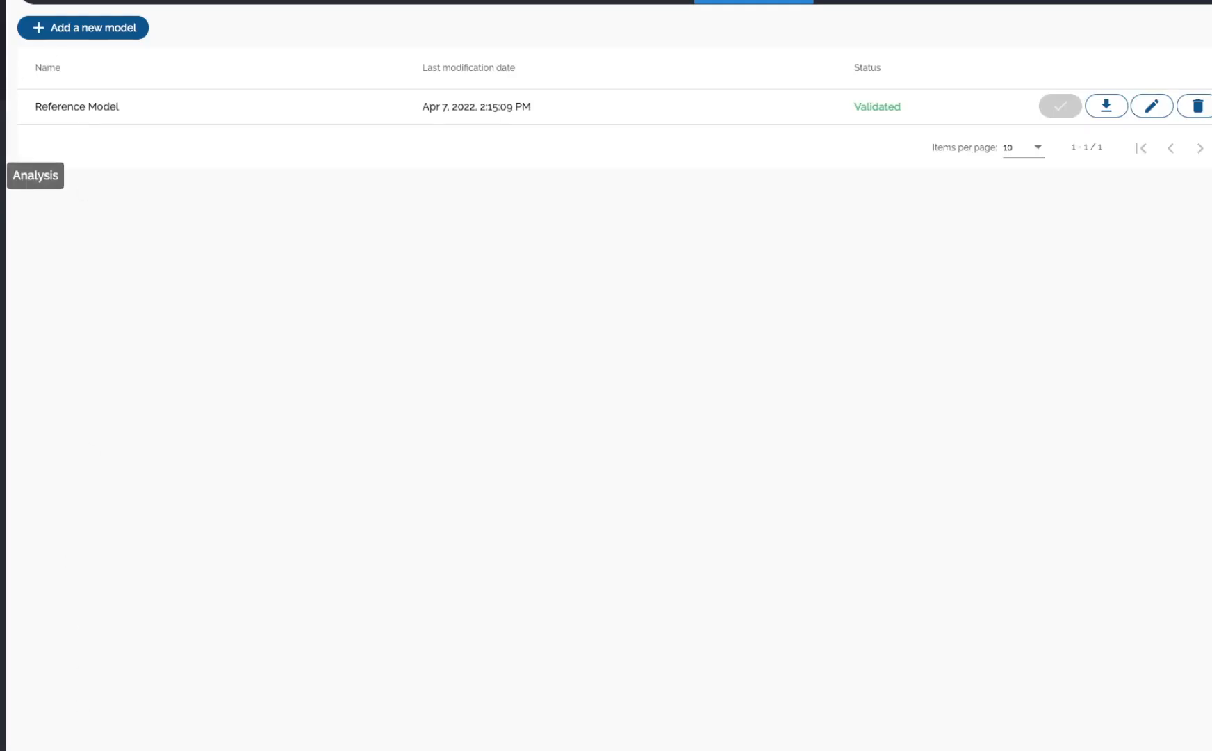
click(3, 173)
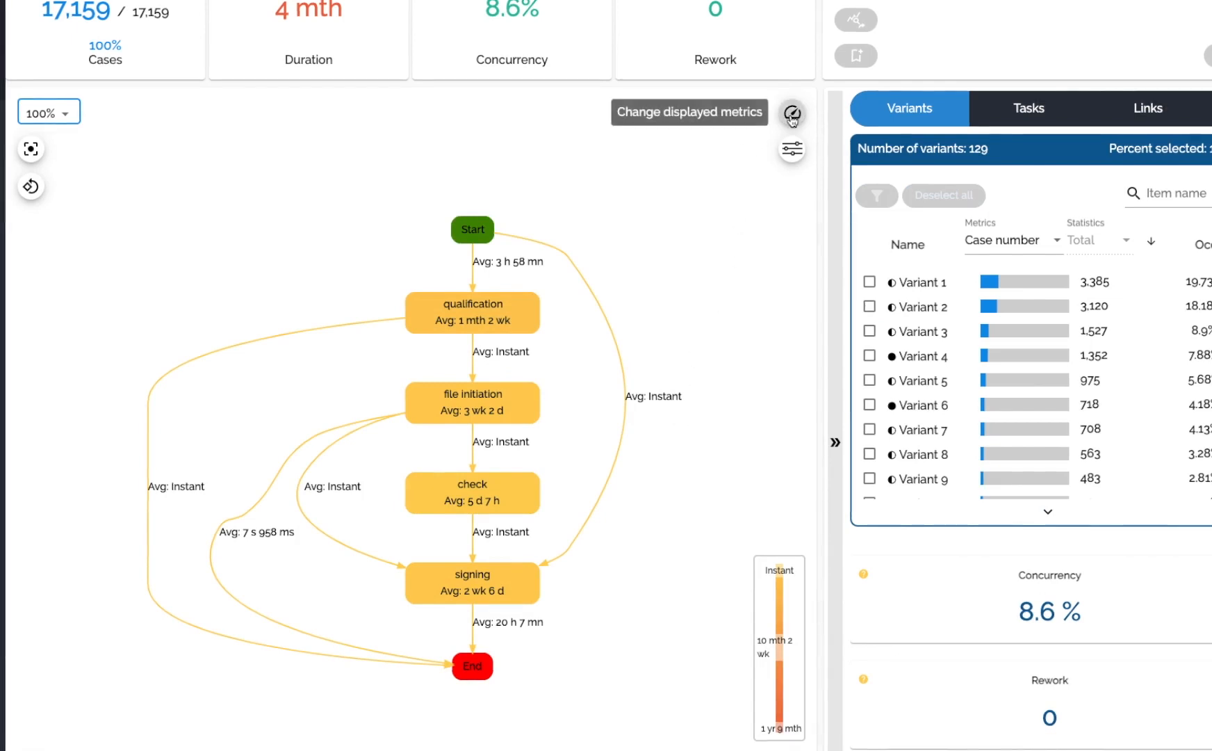
Switch the map's displayed metric to conformance to the Reference Model and turn on Show model.
click(792, 149)
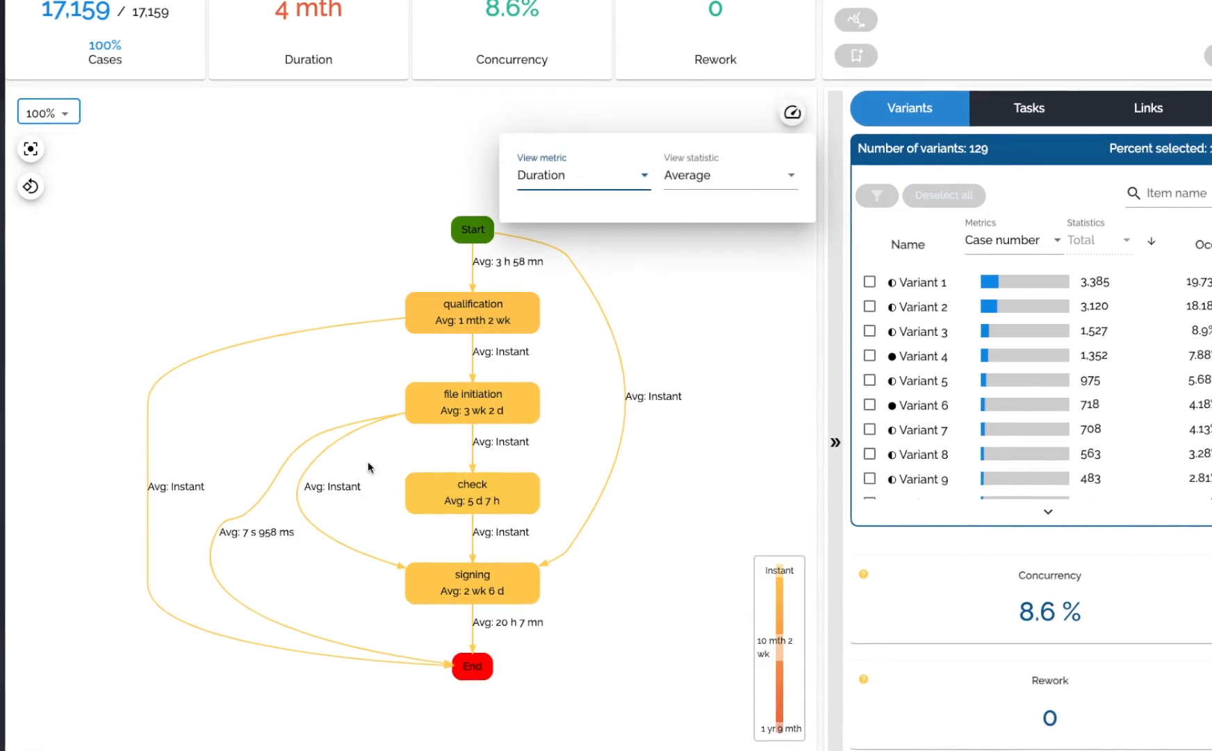
click(578, 183)
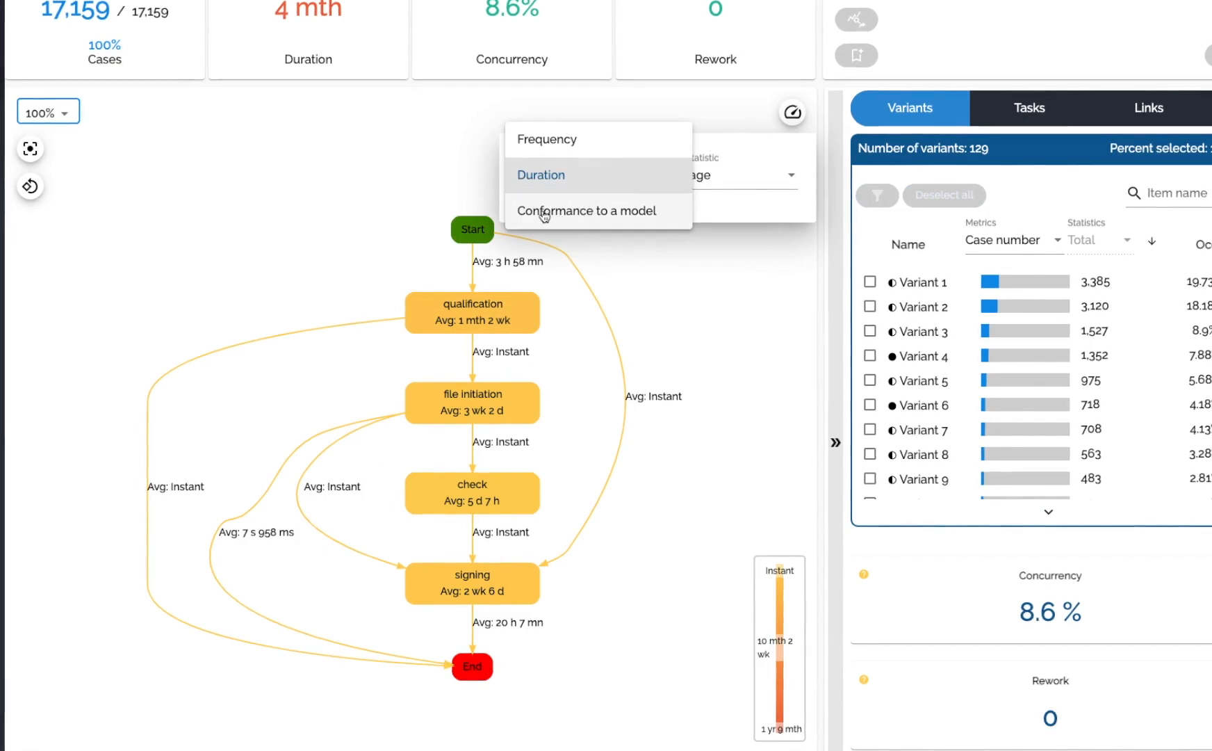
click(596, 214)
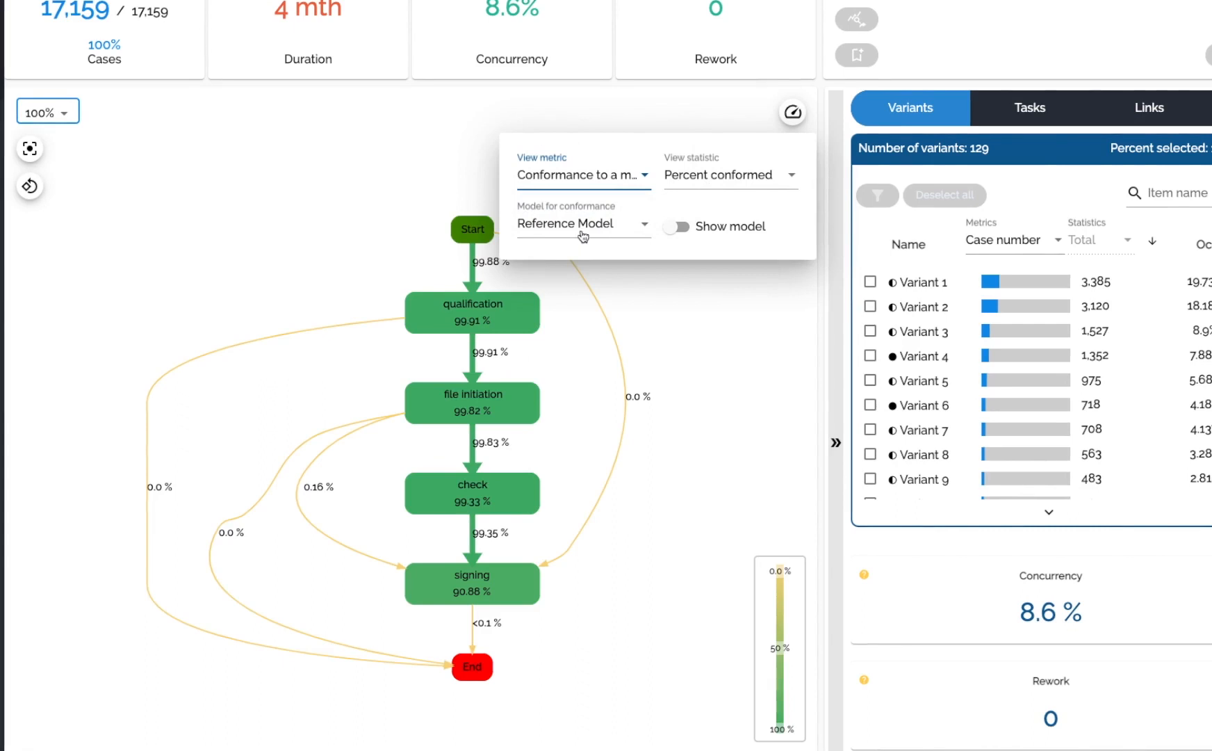
click(583, 233)
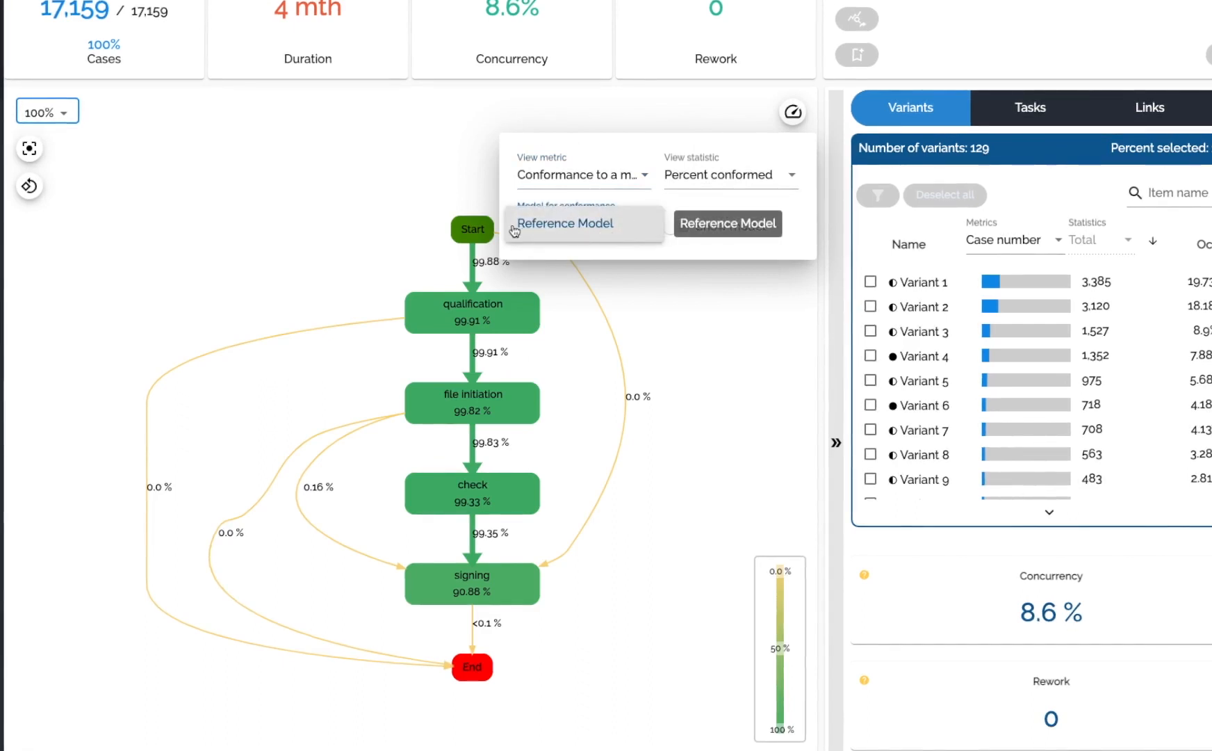
click(630, 239)
click(678, 230)
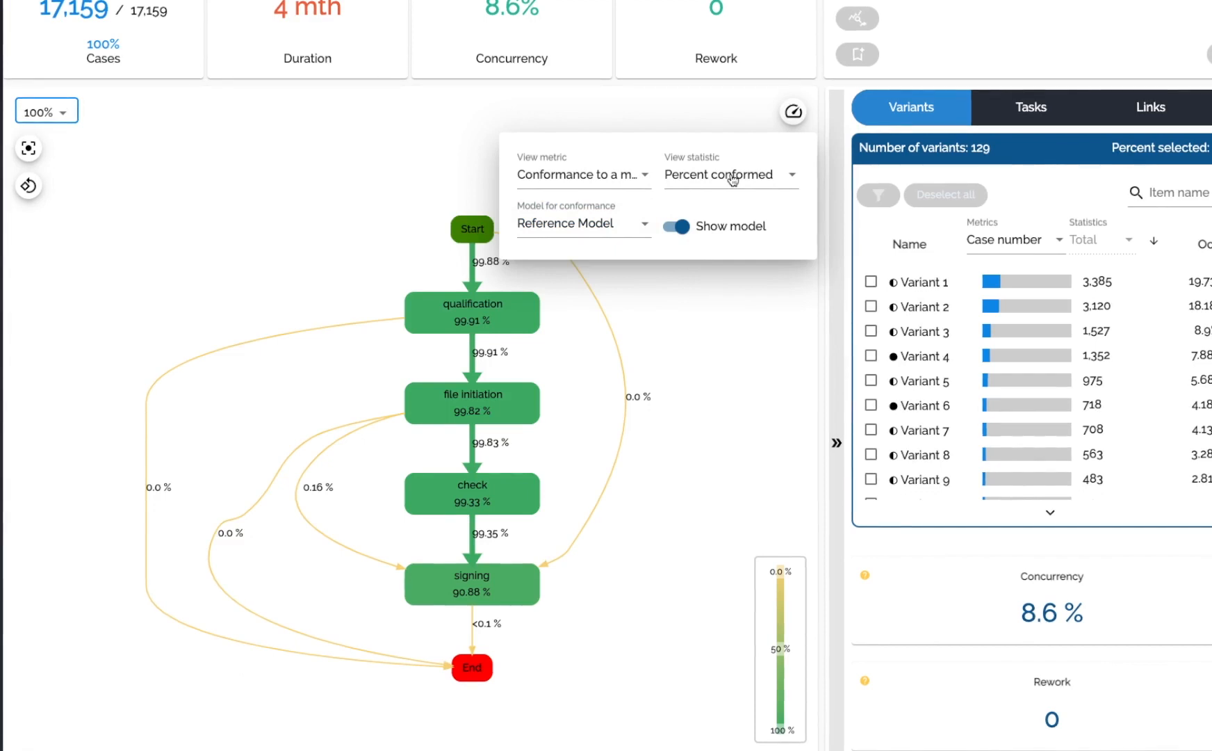
click(734, 335)
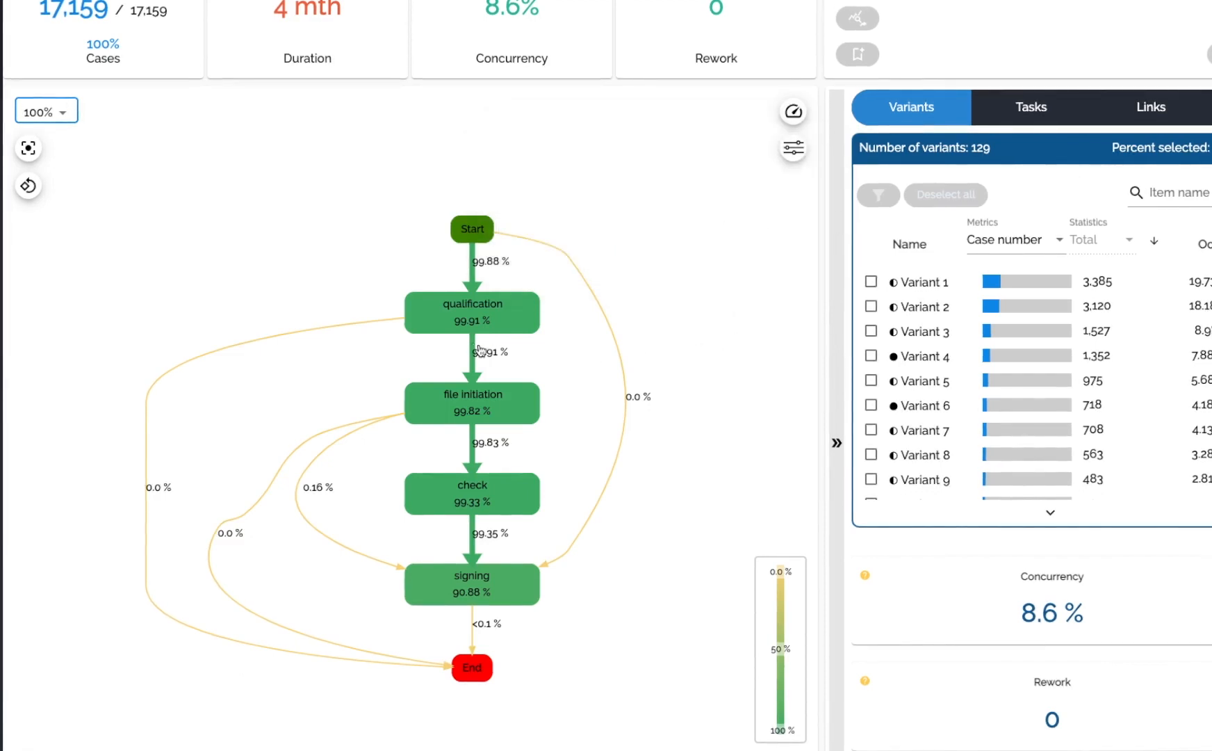
Select Variant 1, Variant 2 and Variant 3 in the Variants list.
mouse_move(900, 297)
click(871, 281)
click(871, 306)
click(871, 330)
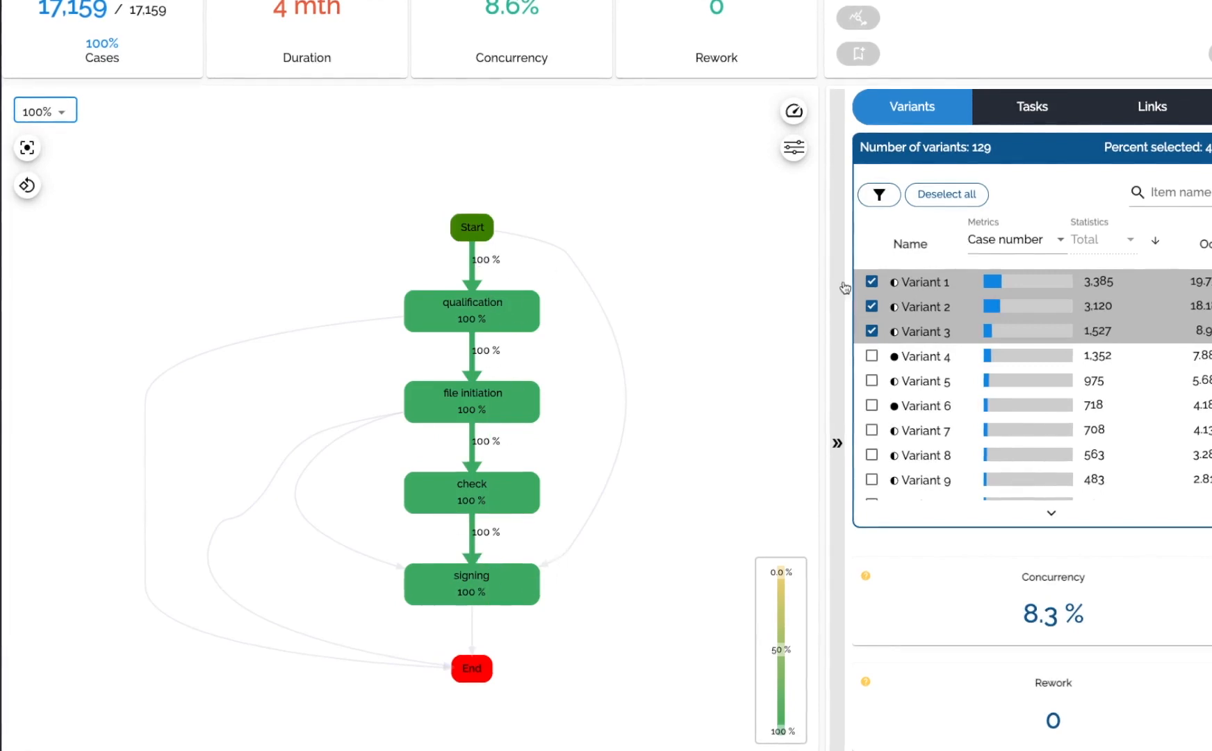
Open the Case Explorer, view the first case's details, and go back to the case list.
mouse_move(923, 285)
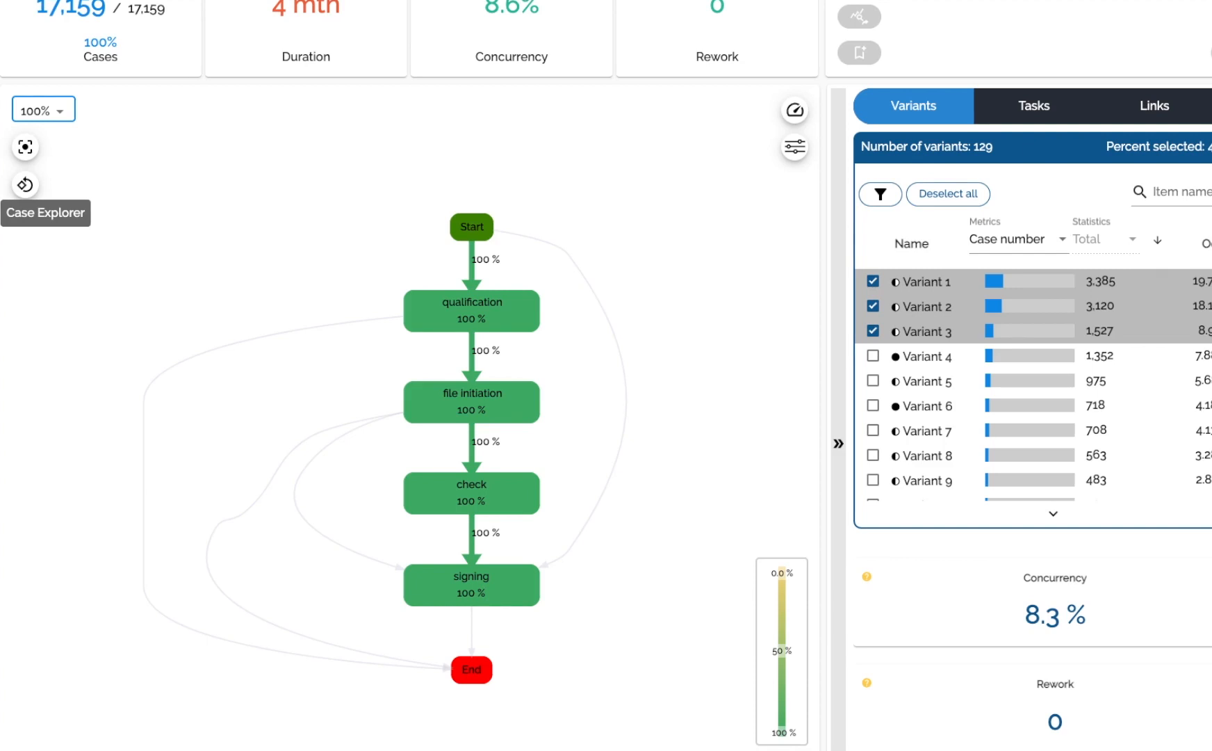
click(25, 184)
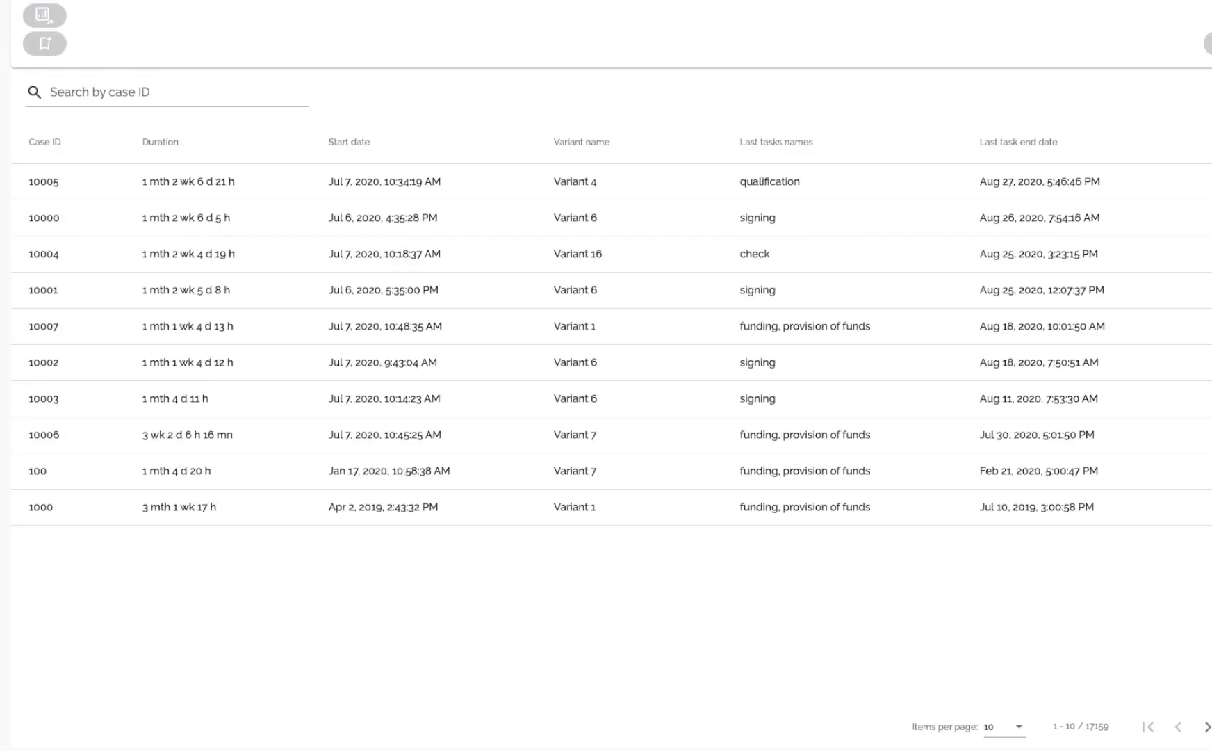
click(518, 187)
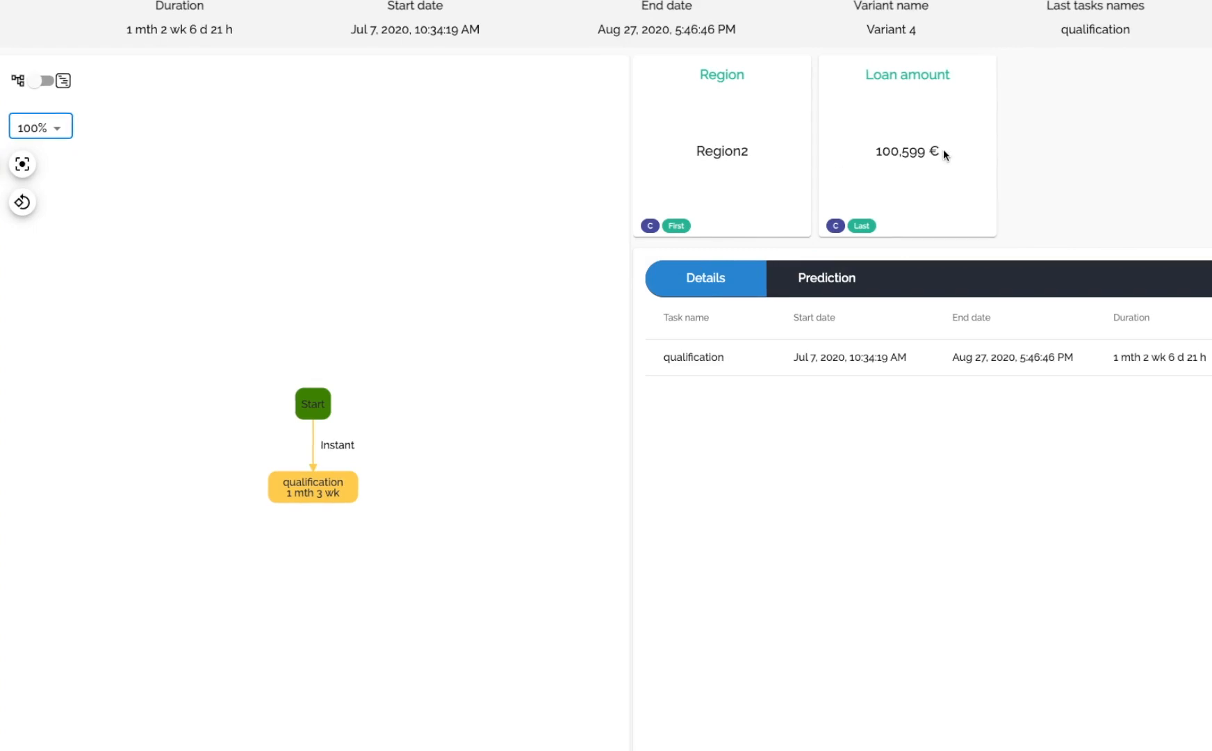
key(alt+Left)
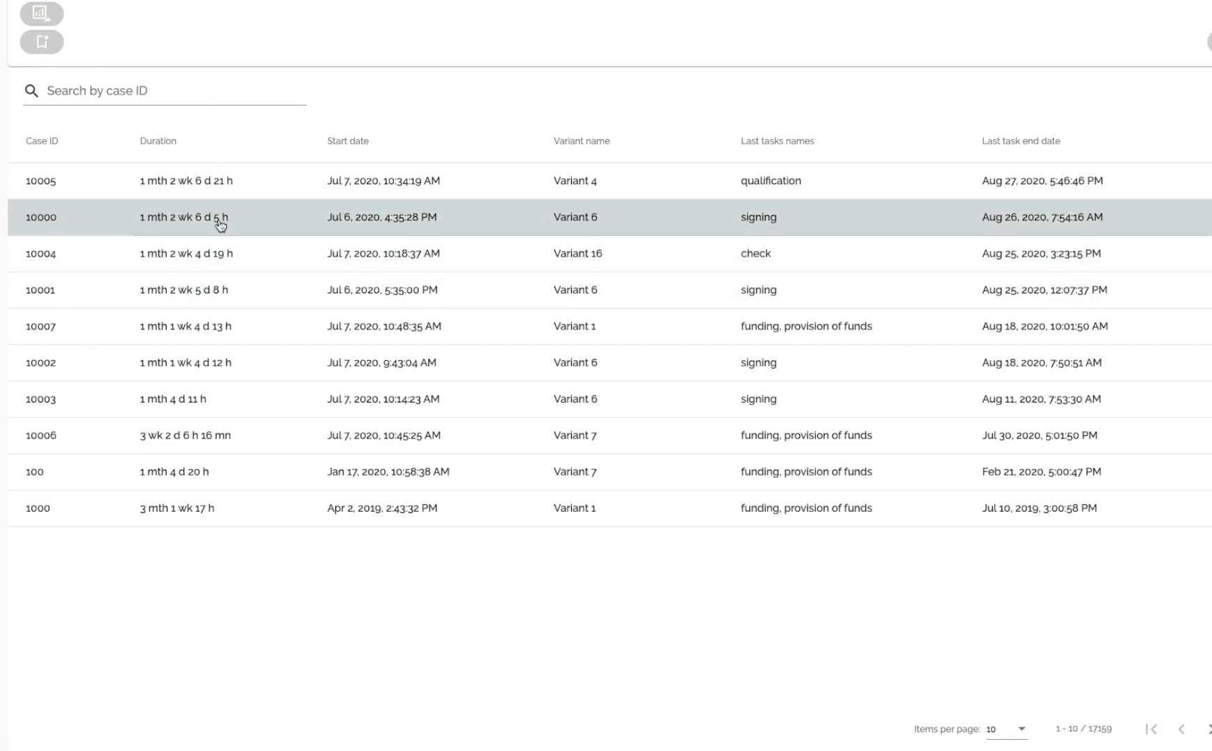
Add a new Finished cases filter with status In progress to the case list.
click(43, 1)
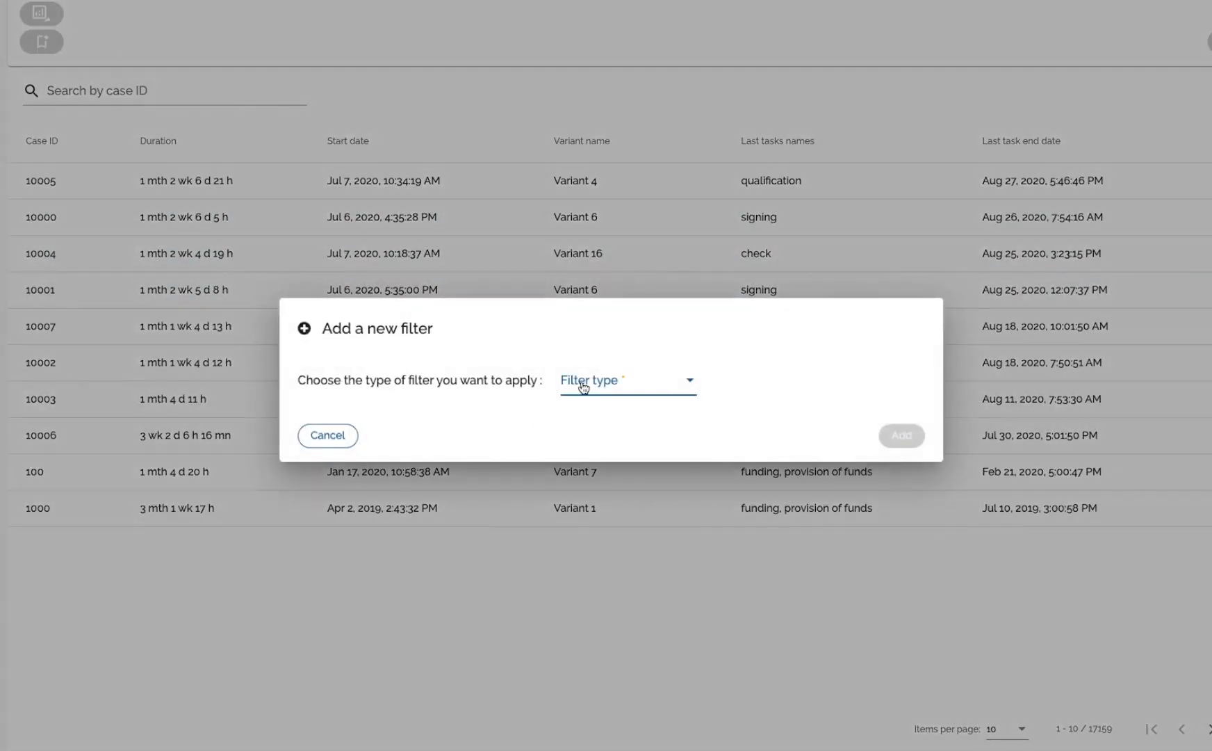
click(583, 388)
scroll(604, 414, down, 3)
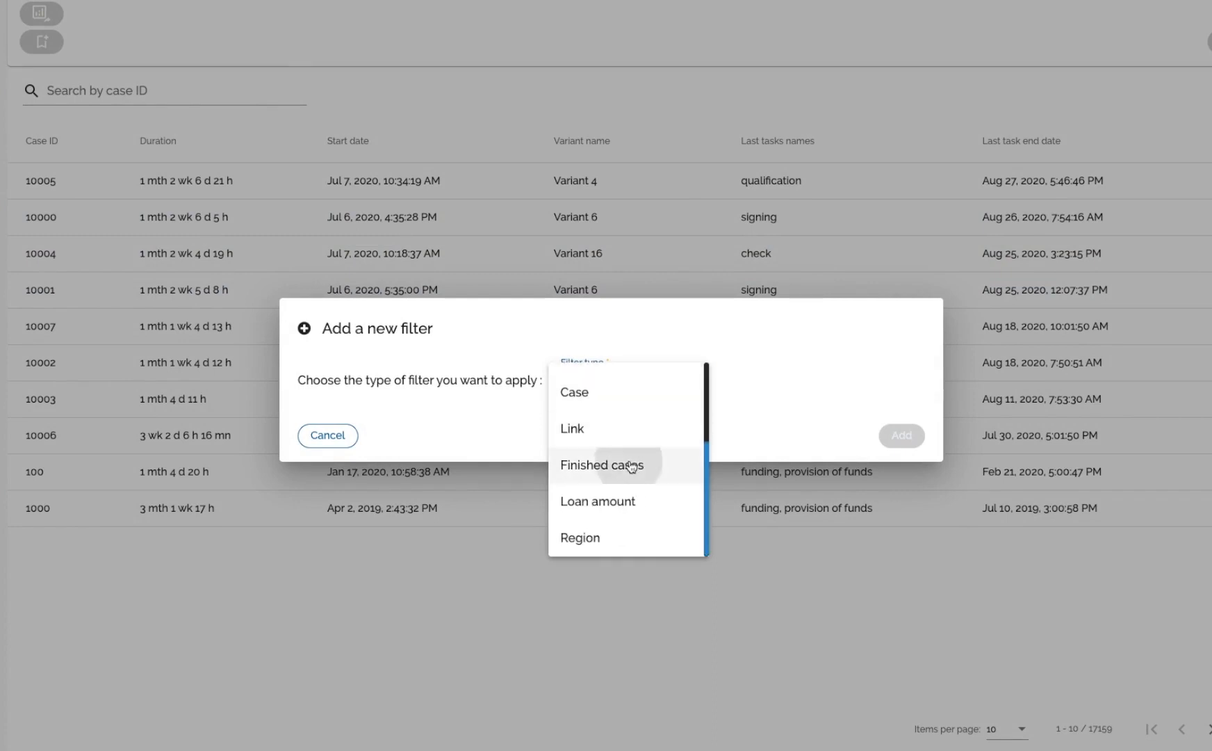
click(631, 465)
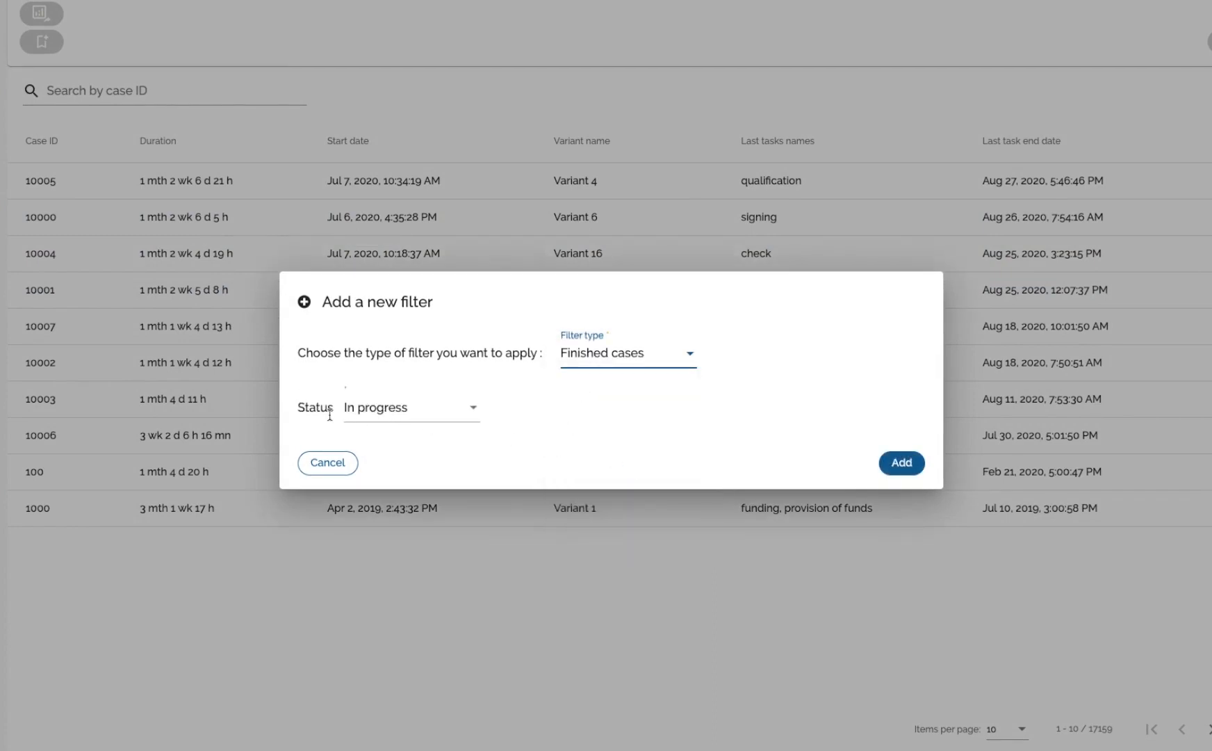
click(901, 462)
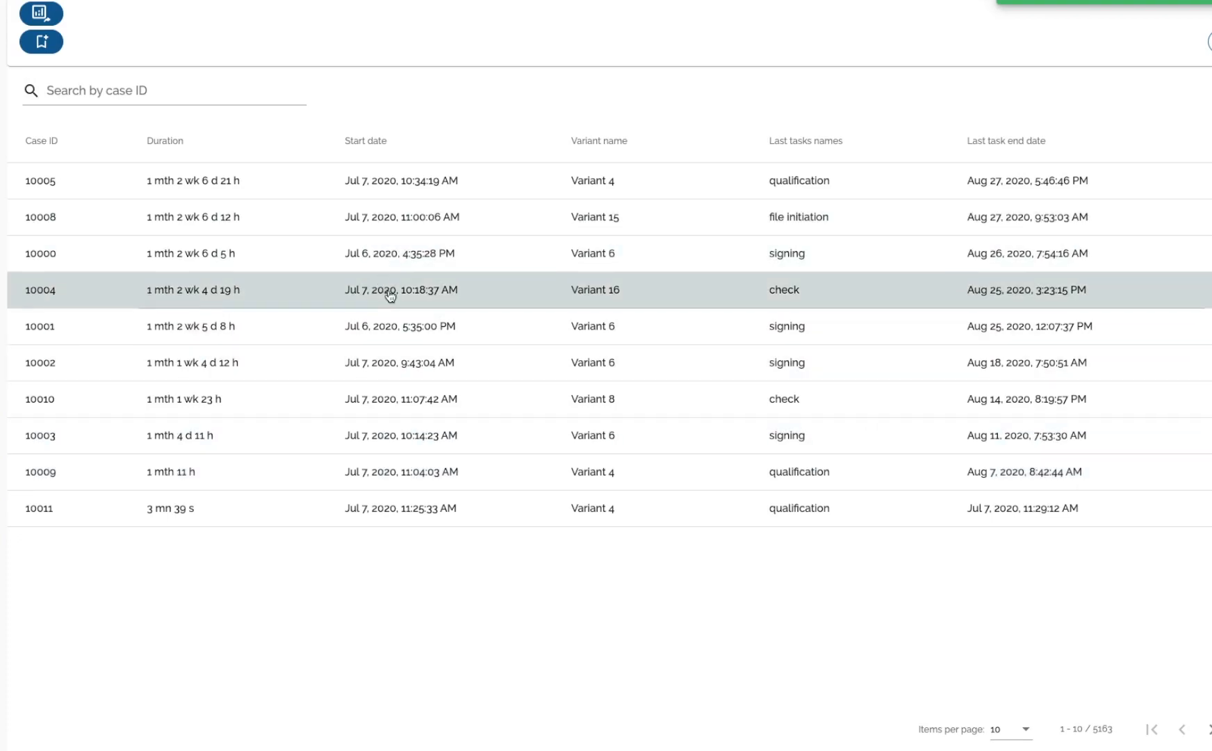
Open the Variant 16 case, review its Prediction tab's predicted tasks and dates, and return to the case list.
click(390, 293)
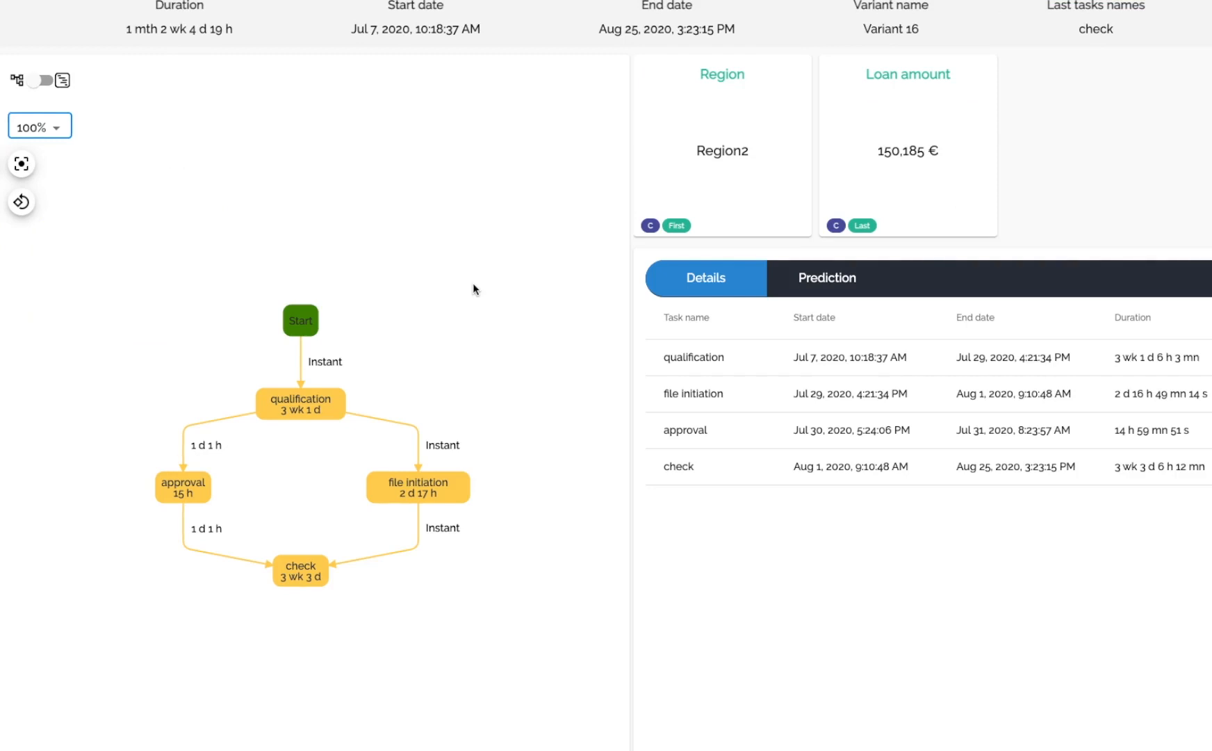
click(832, 281)
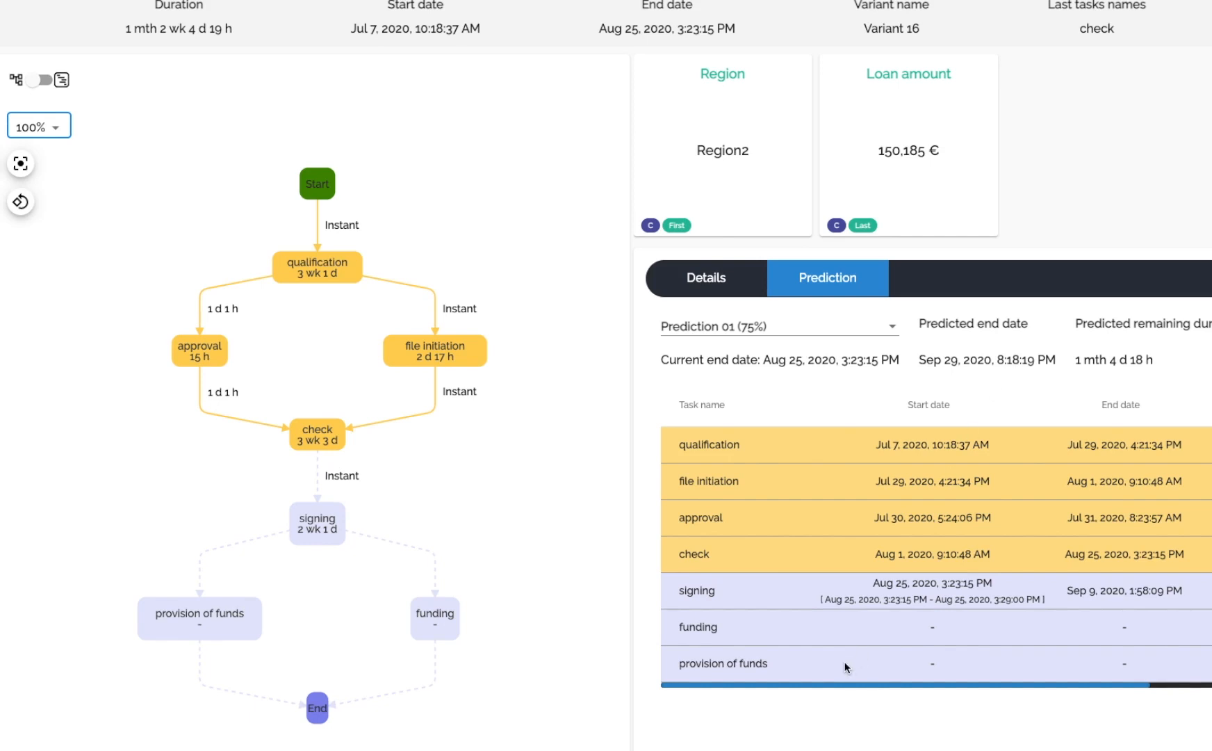
scroll(837, 597, right, 1)
scroll(836, 596, right, 3)
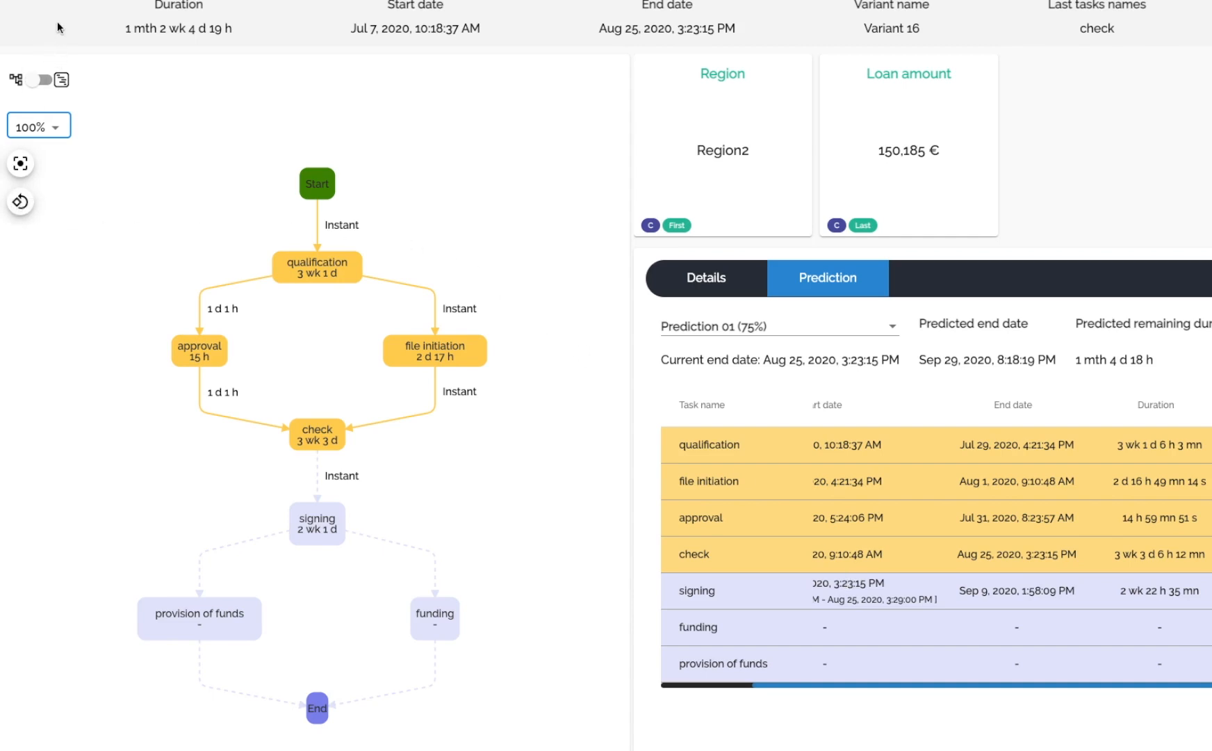
click(115, 2)
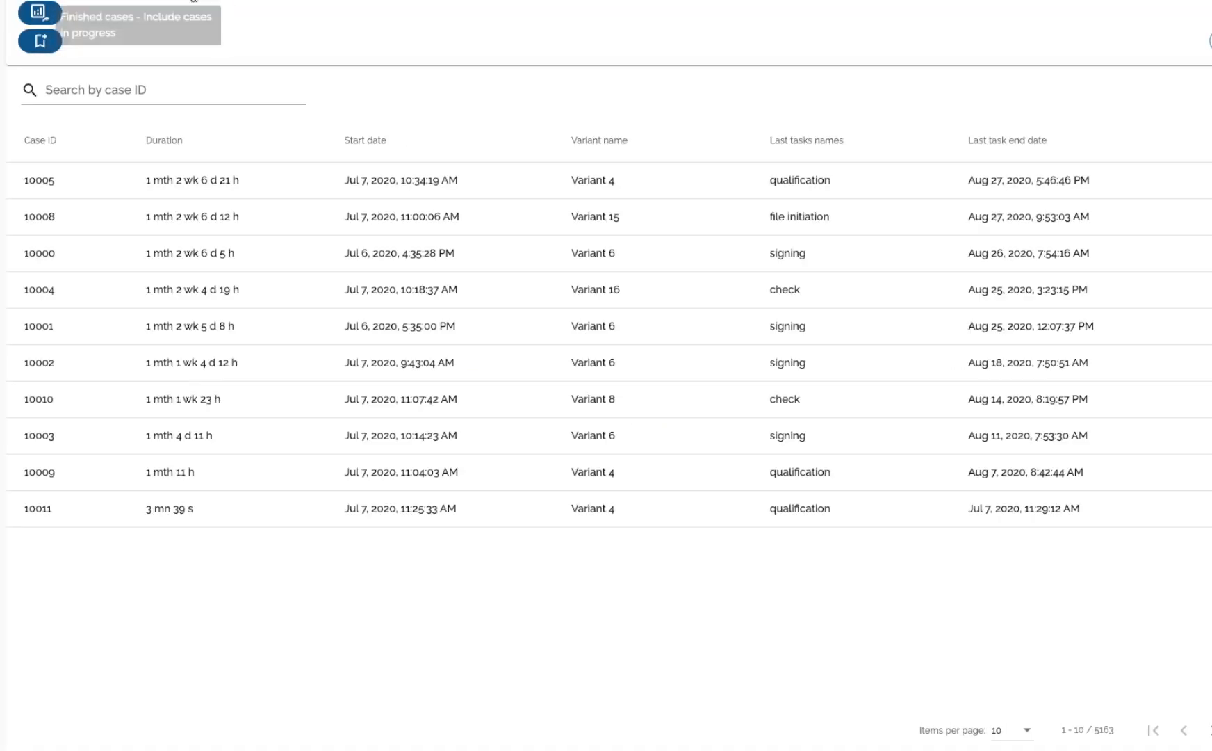